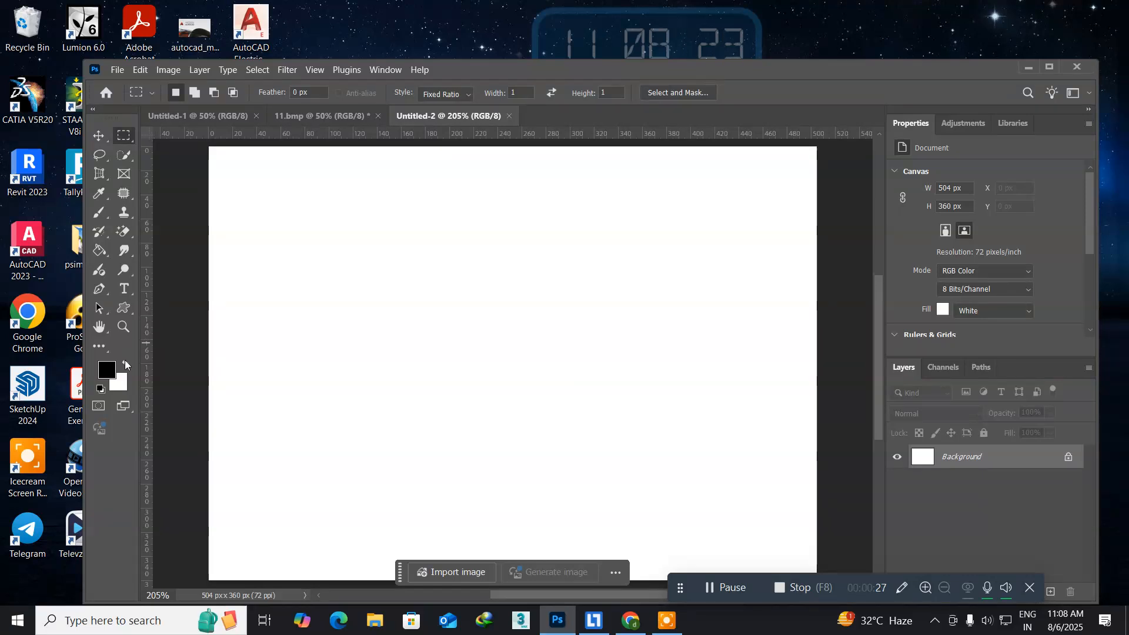
Fill the blank canvas with a black-to-white linear gradient running diagonally from the upper-left to the lower-right corner.
click(100, 252)
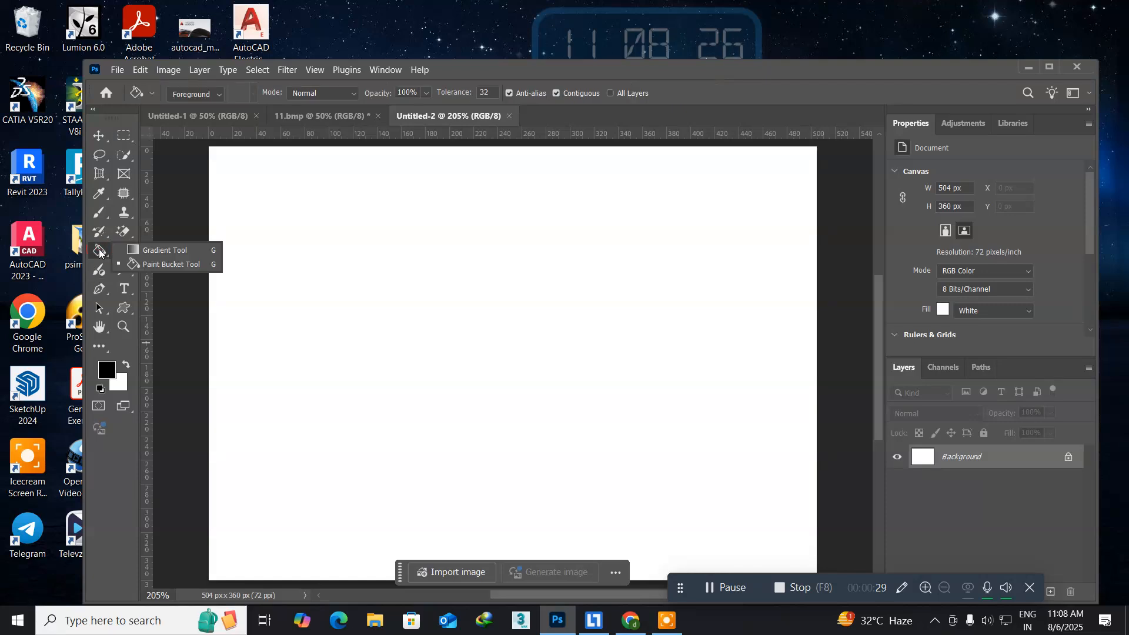
click(149, 251)
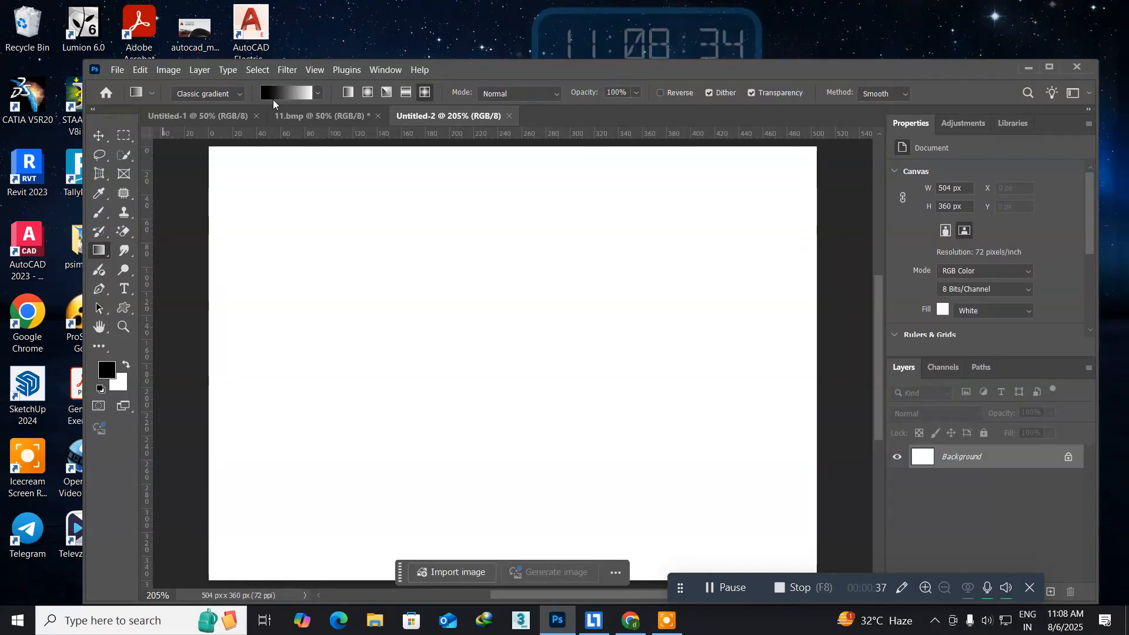
click(349, 94)
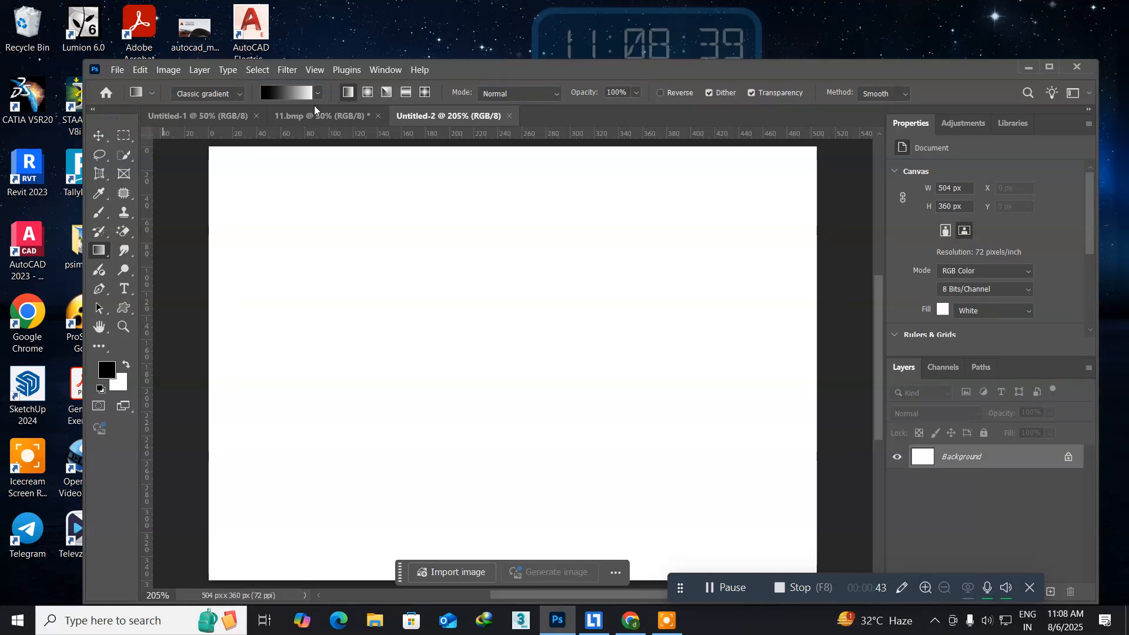
drag(205, 145, 819, 582)
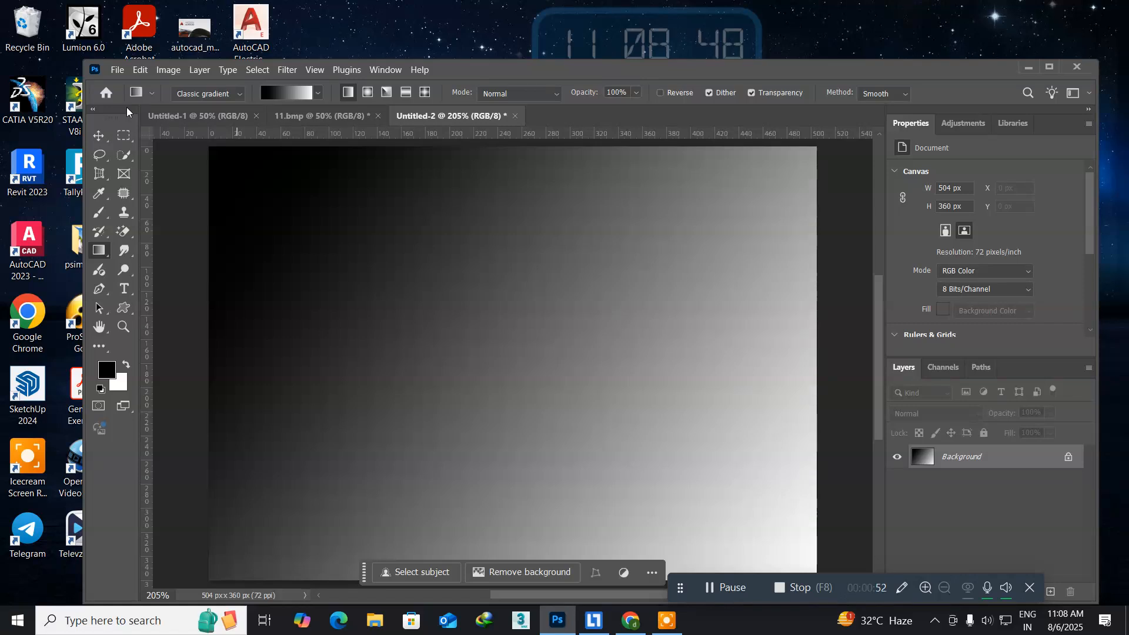
Apply the Difference Clouds render filter to the gradient background.
click(287, 69)
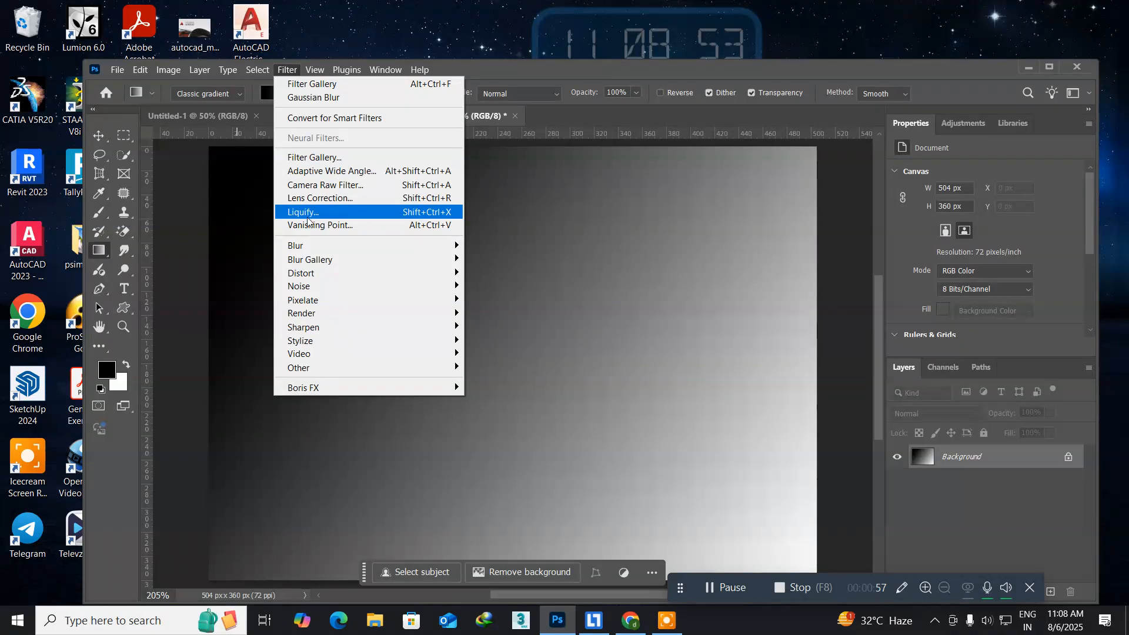
mouse_move(321, 318)
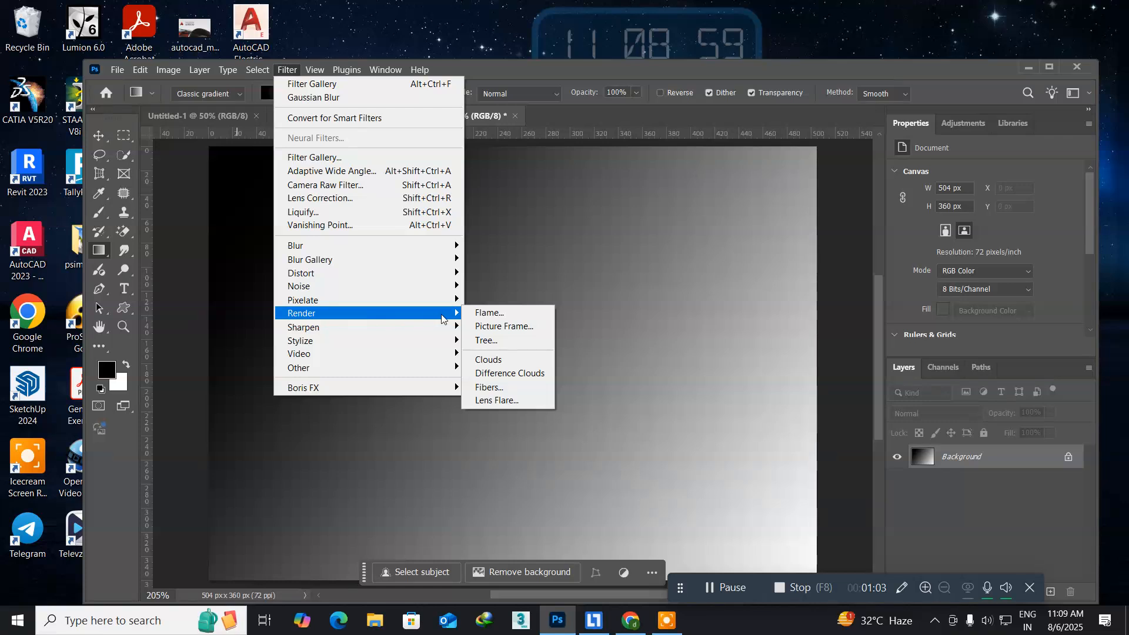
click(499, 375)
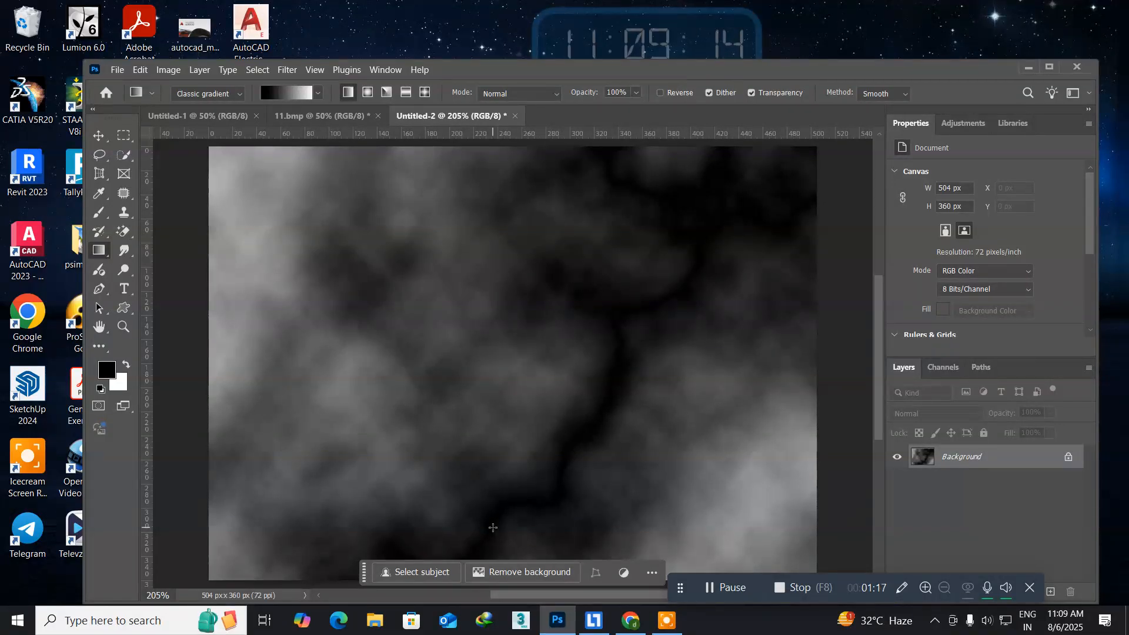
Invert the colours of the clouds image.
click(169, 70)
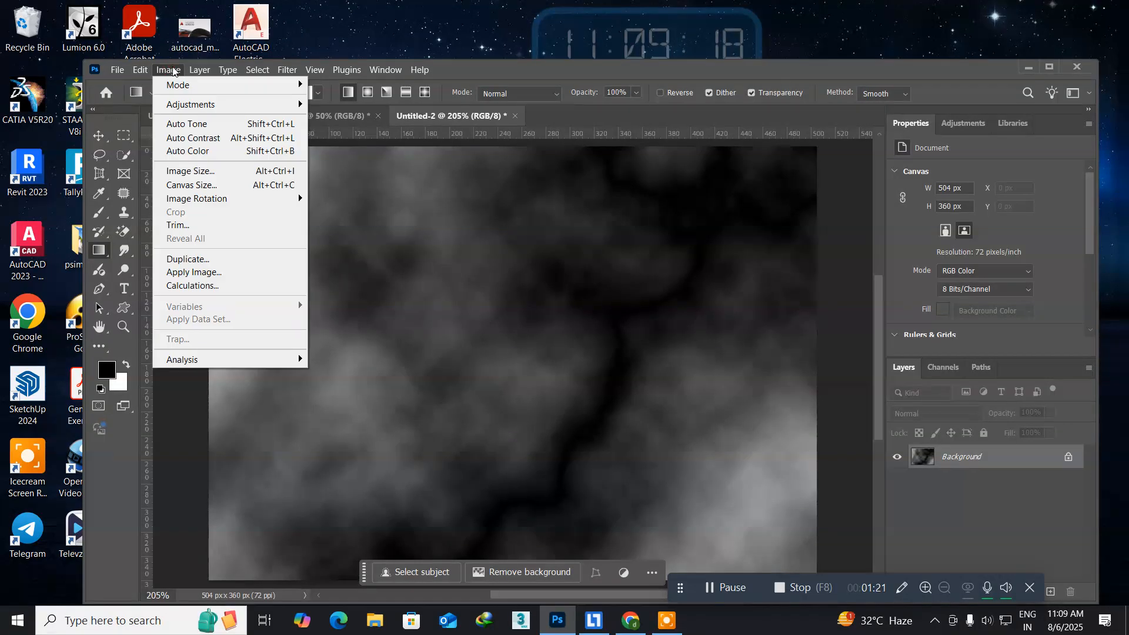
mouse_move(180, 104)
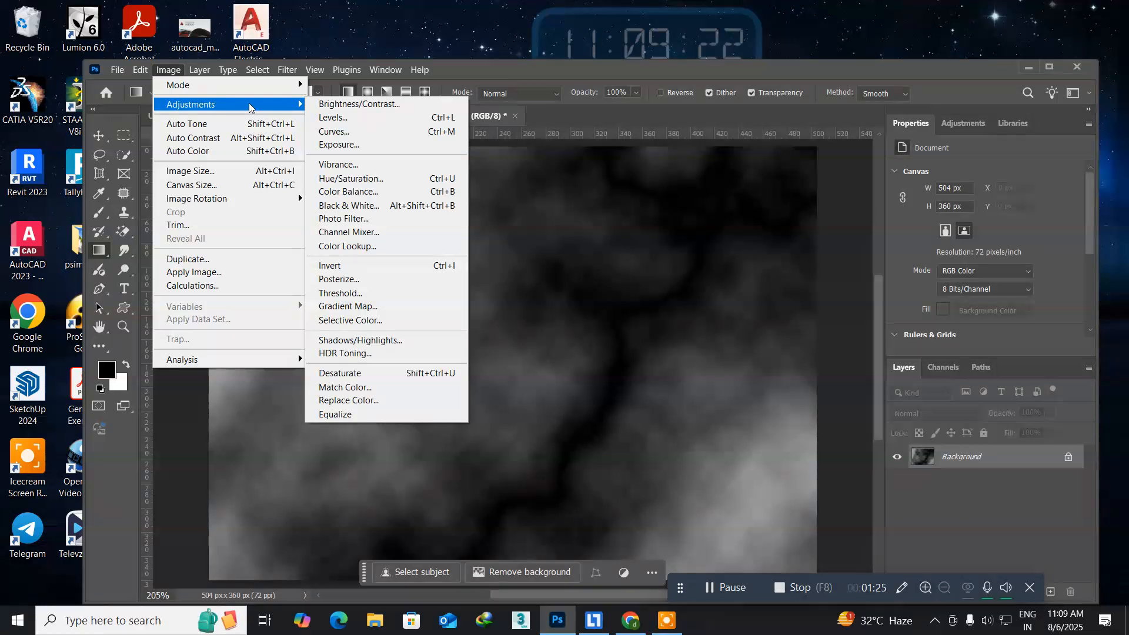
click(381, 267)
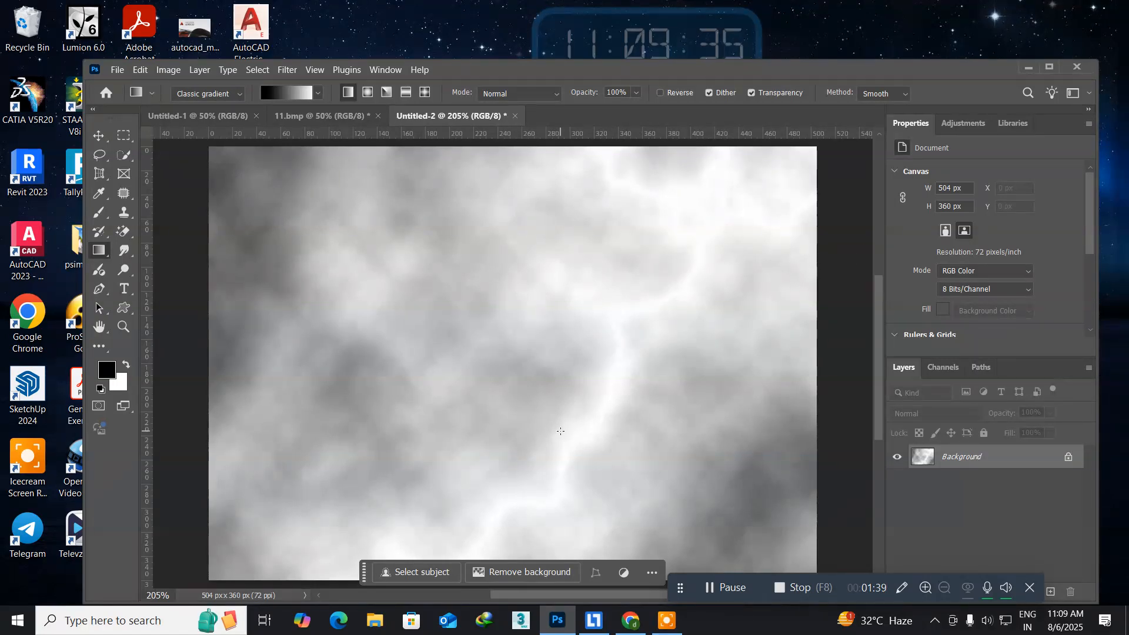
Apply a Levels adjustment with the midtone input at 0.19 and the black input at 150 to isolate the lightning bolt.
click(169, 70)
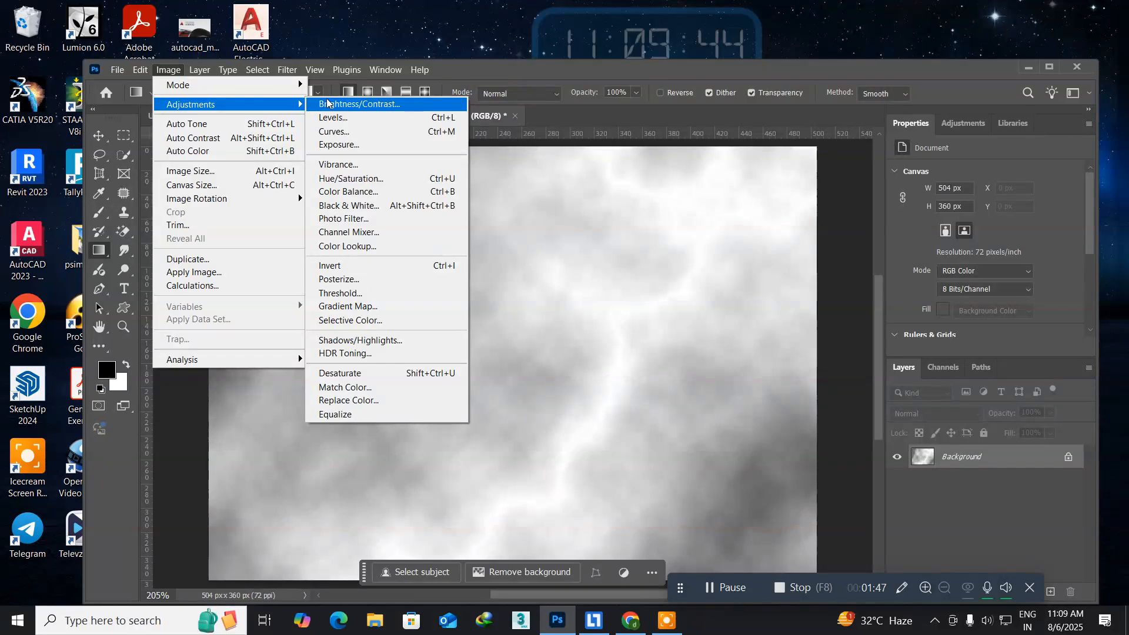
click(340, 122)
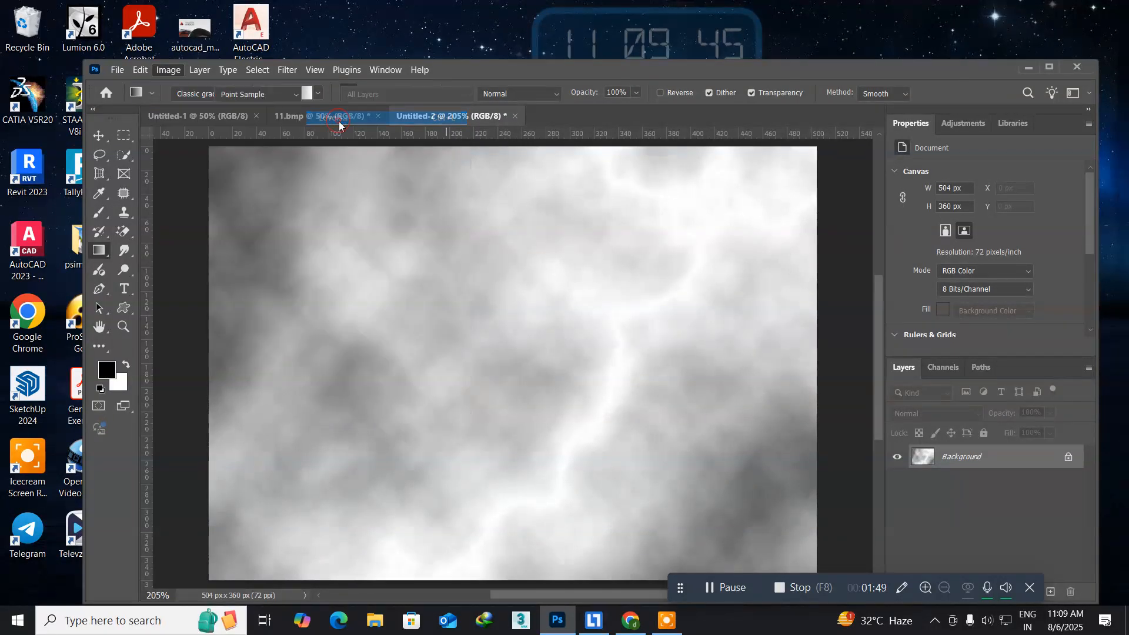
drag(181, 176, 150, 190)
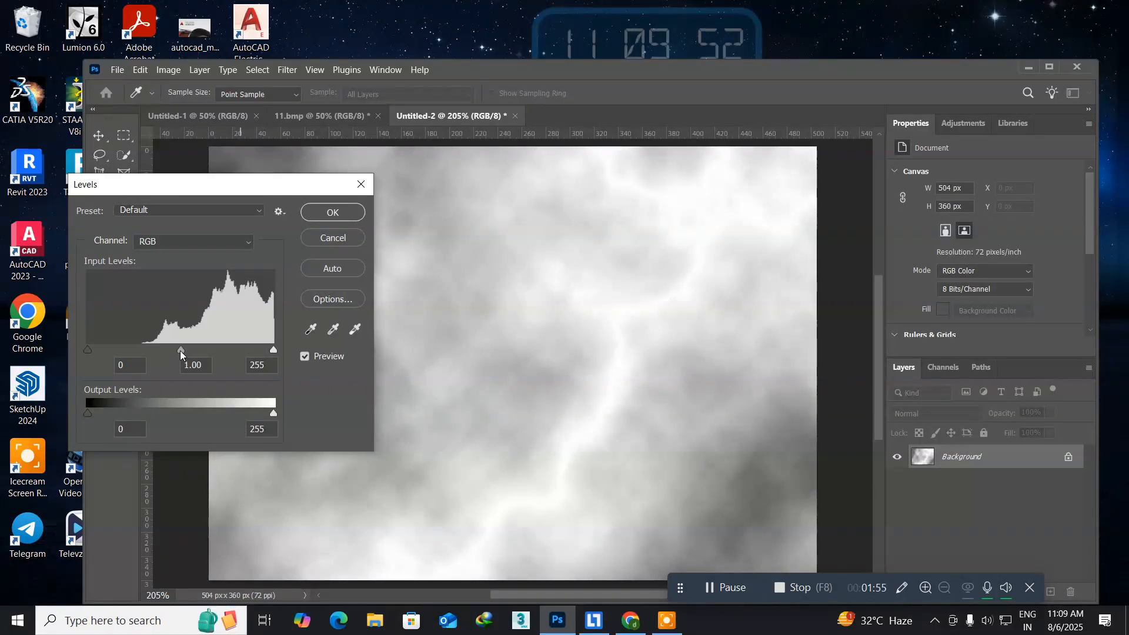
drag(180, 350, 250, 350)
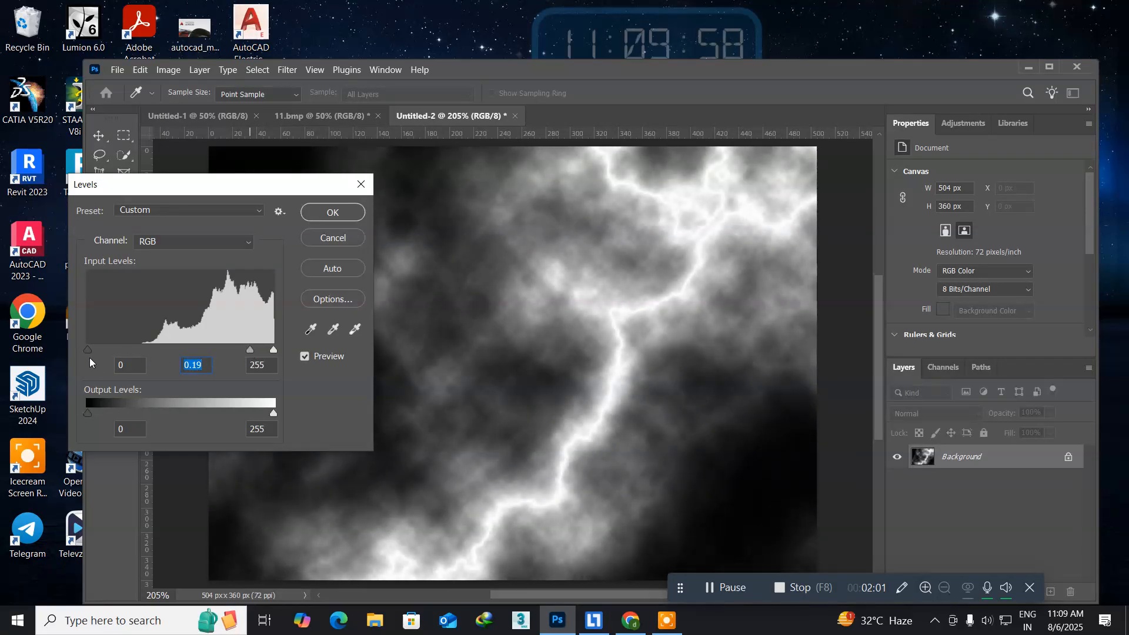
drag(87, 350, 183, 351)
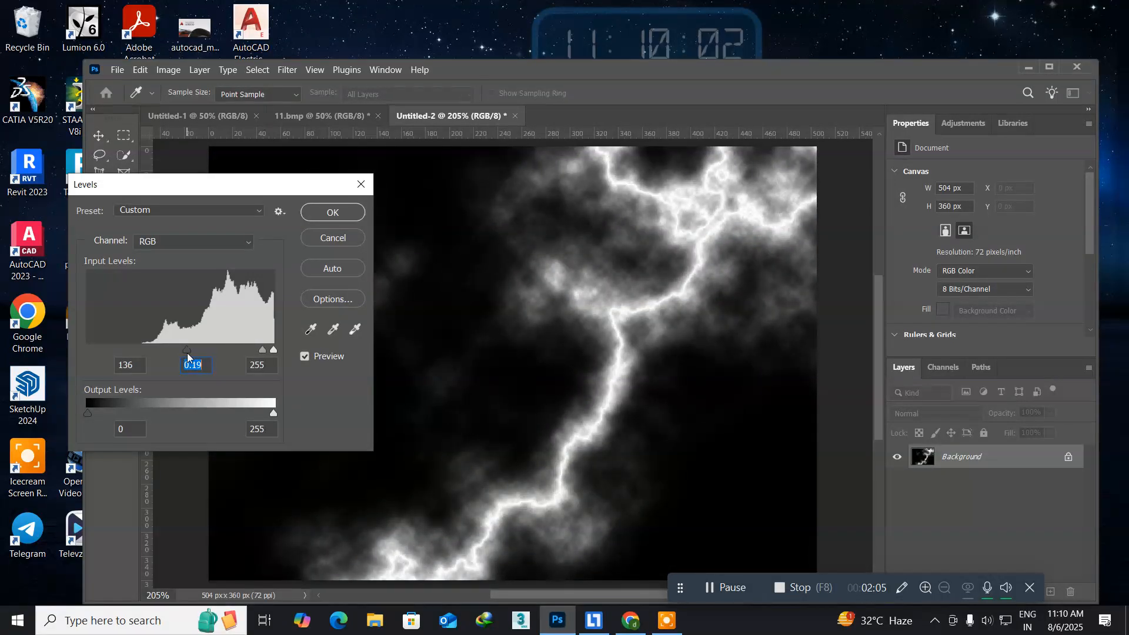
mouse_move(188, 352)
mouse_down()
mouse_move(215, 350)
mouse_move(196, 348)
mouse_up()
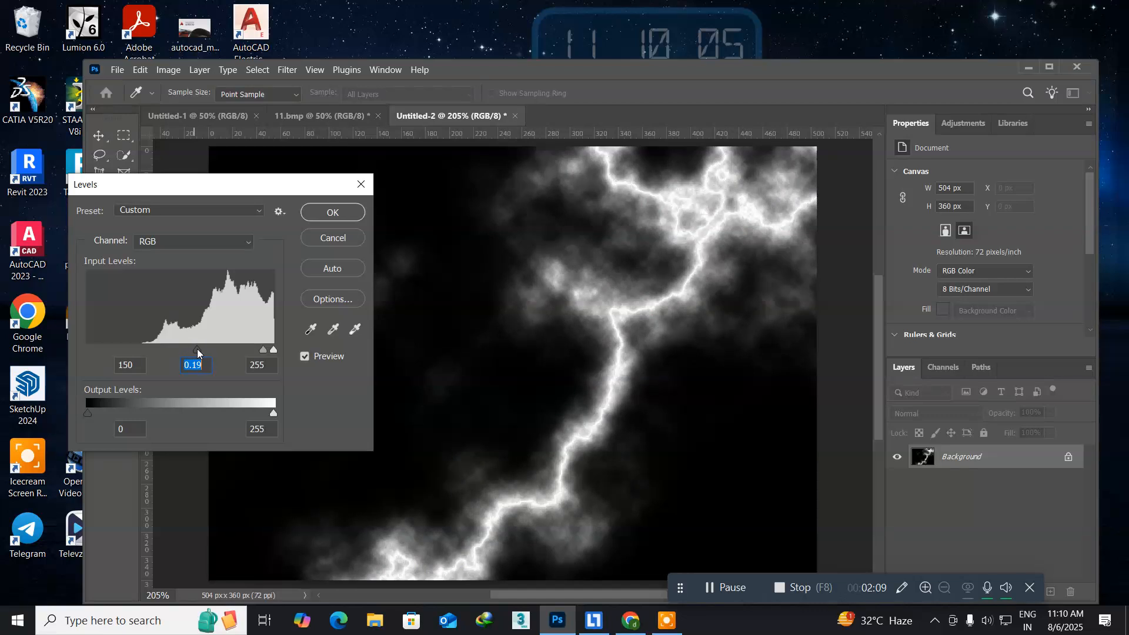
click(328, 214)
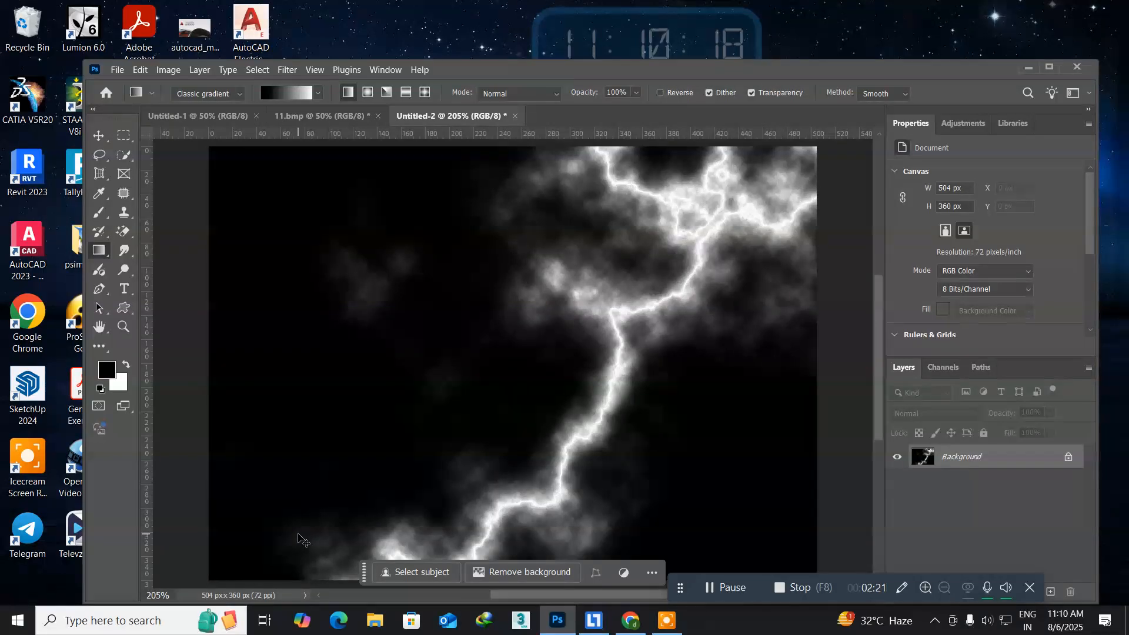
Add a new layer above the lightning and fill it with the blue foreground colour #0969fa.
key(ctrl+shift+n)
key(Return)
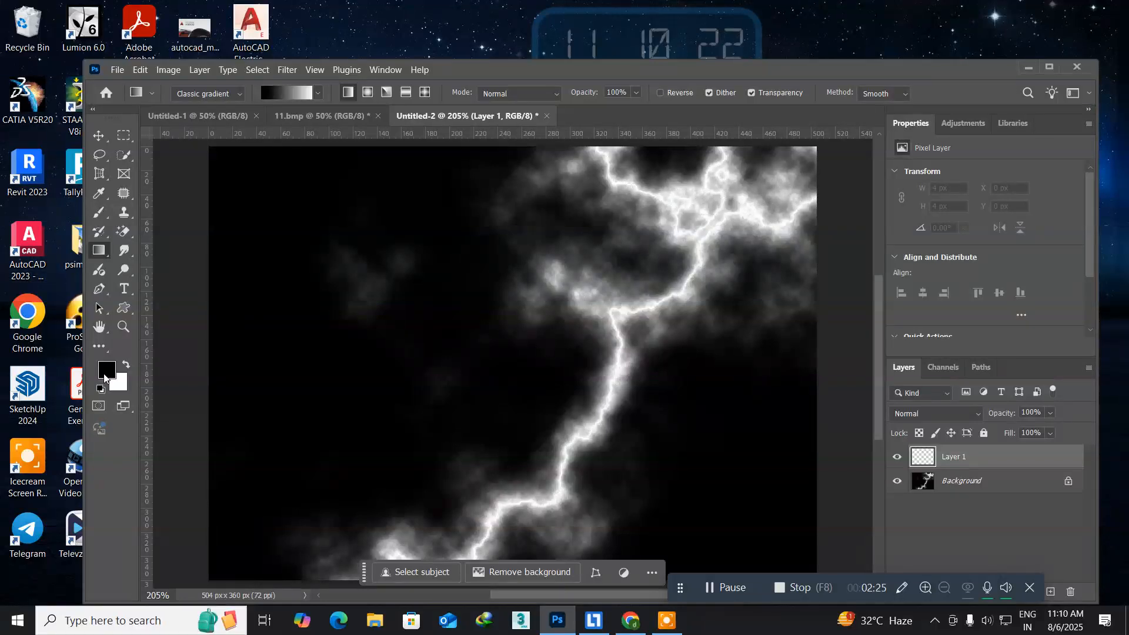
click(105, 376)
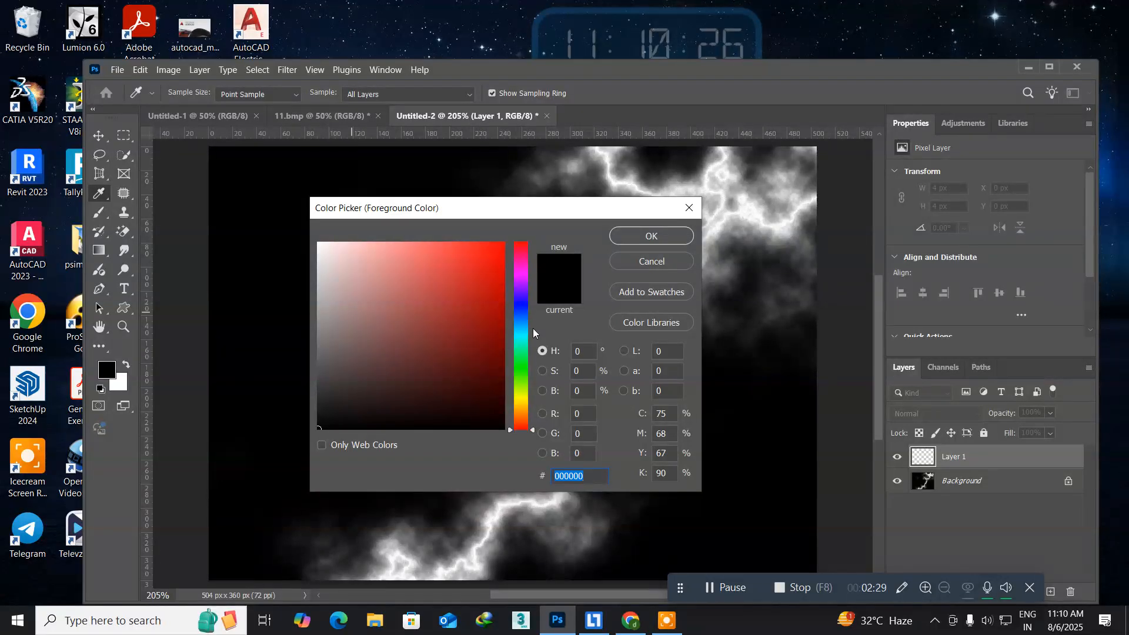
click(522, 316)
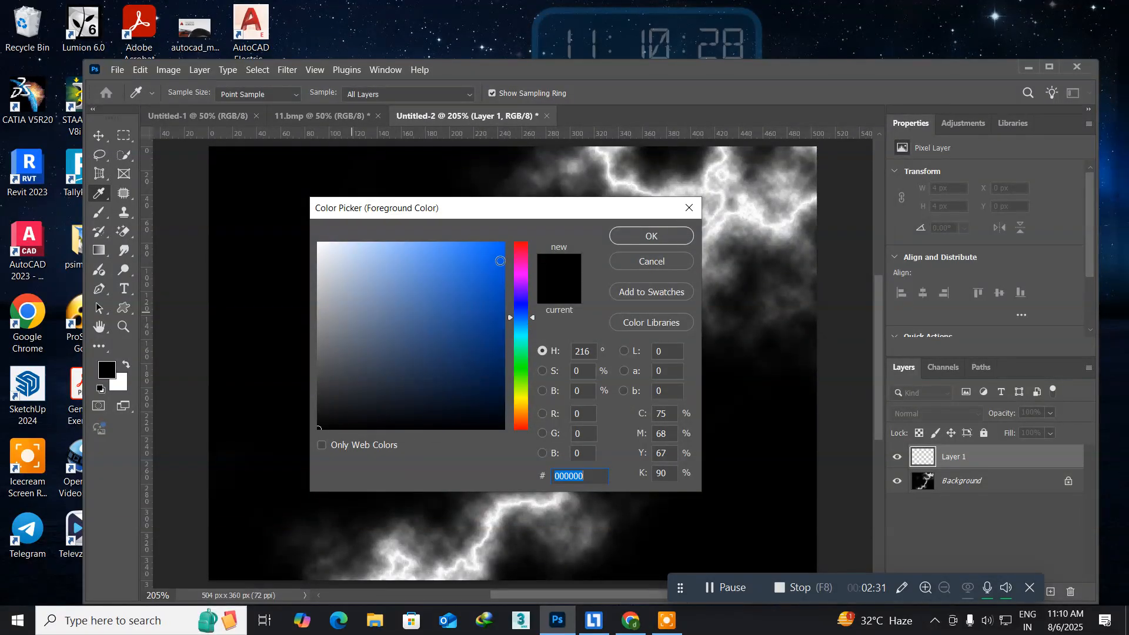
click(498, 245)
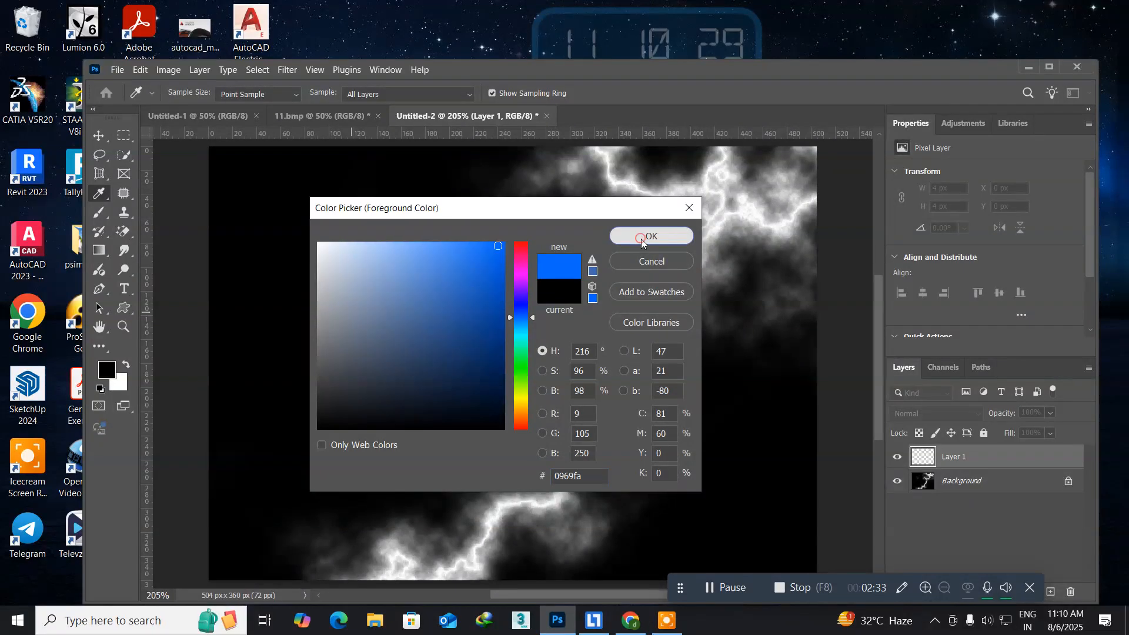
click(640, 239)
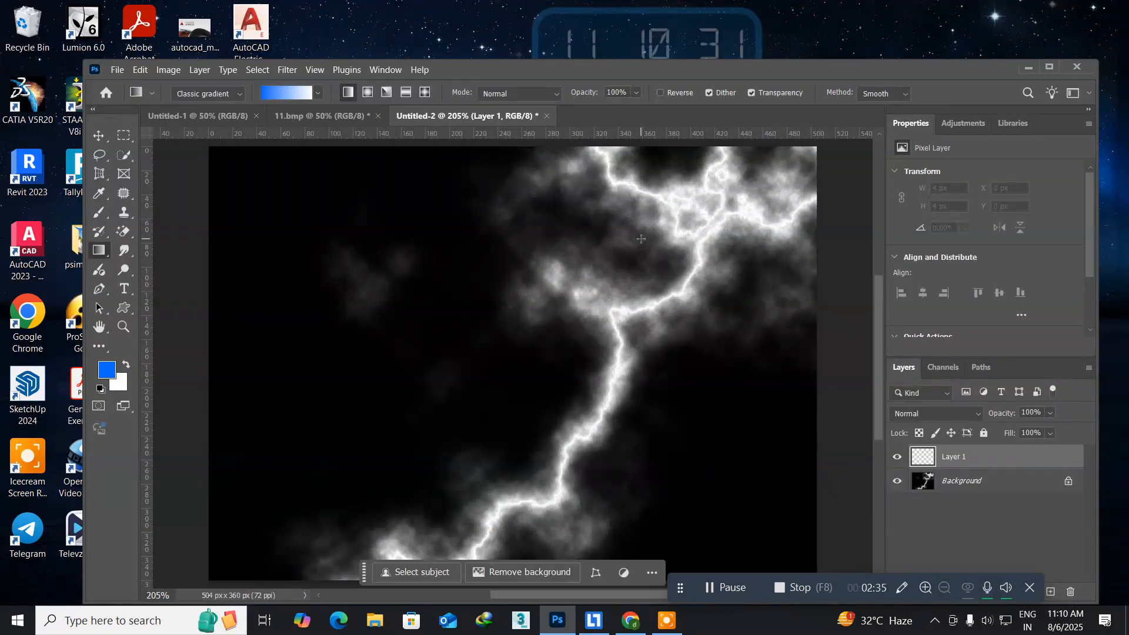
key(alt+BackSpace)
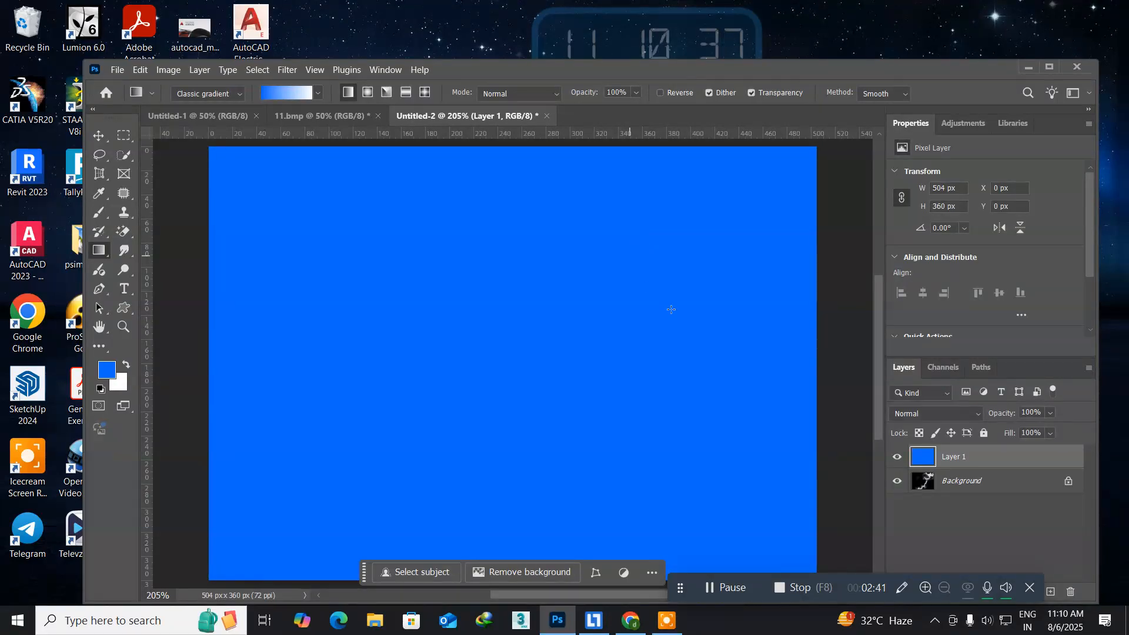
Set the blend mode of the blue layer to Soft Light.
click(937, 414)
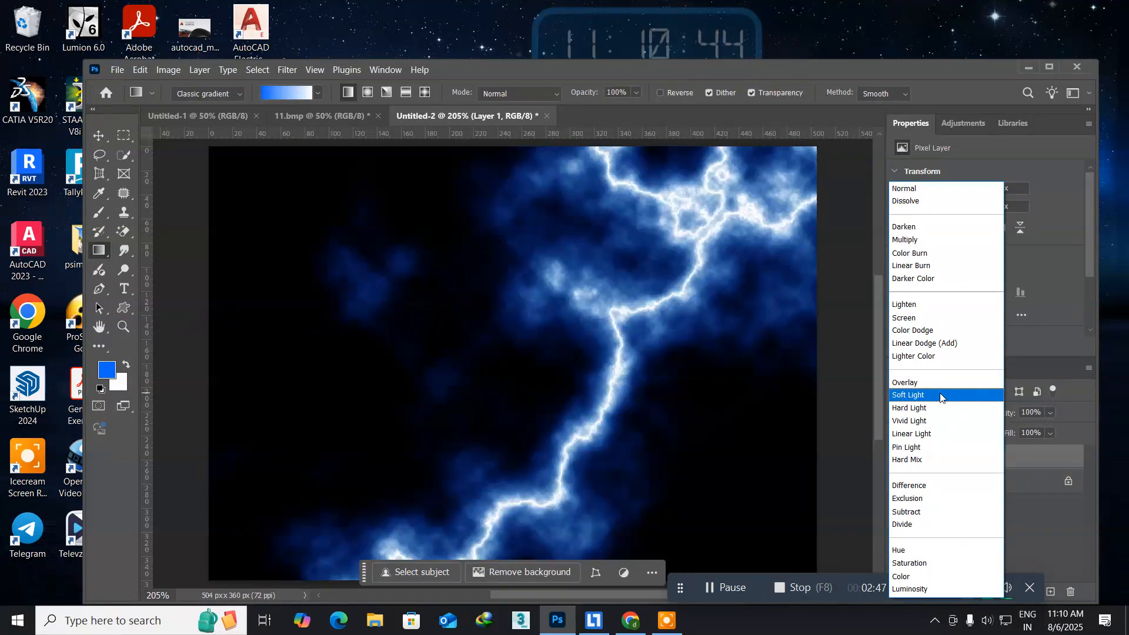
click(940, 396)
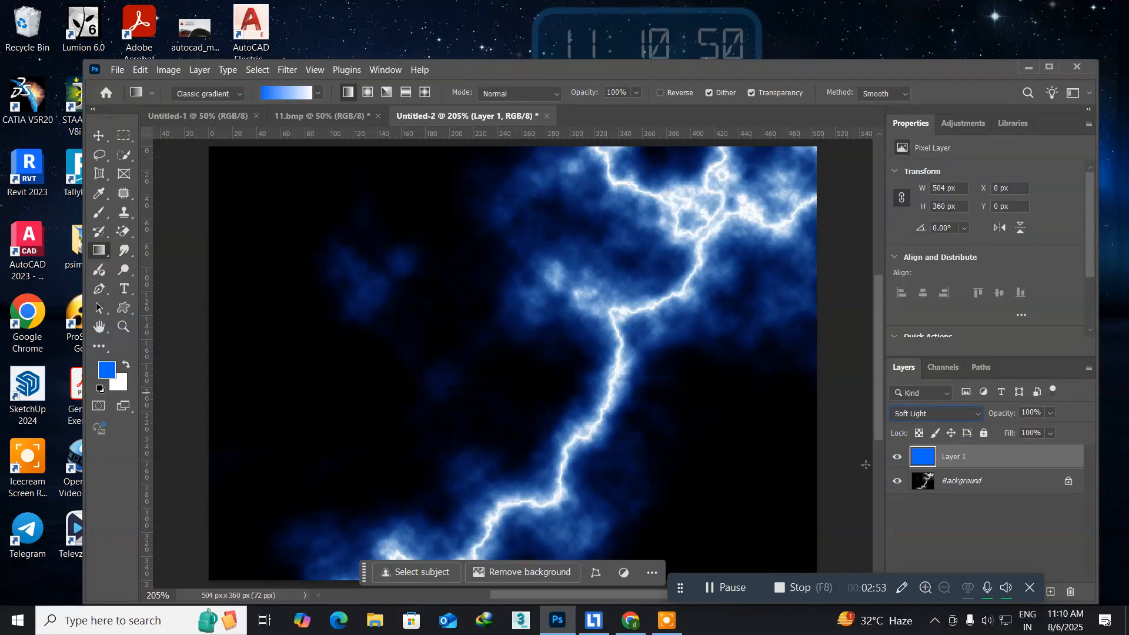
click(928, 412)
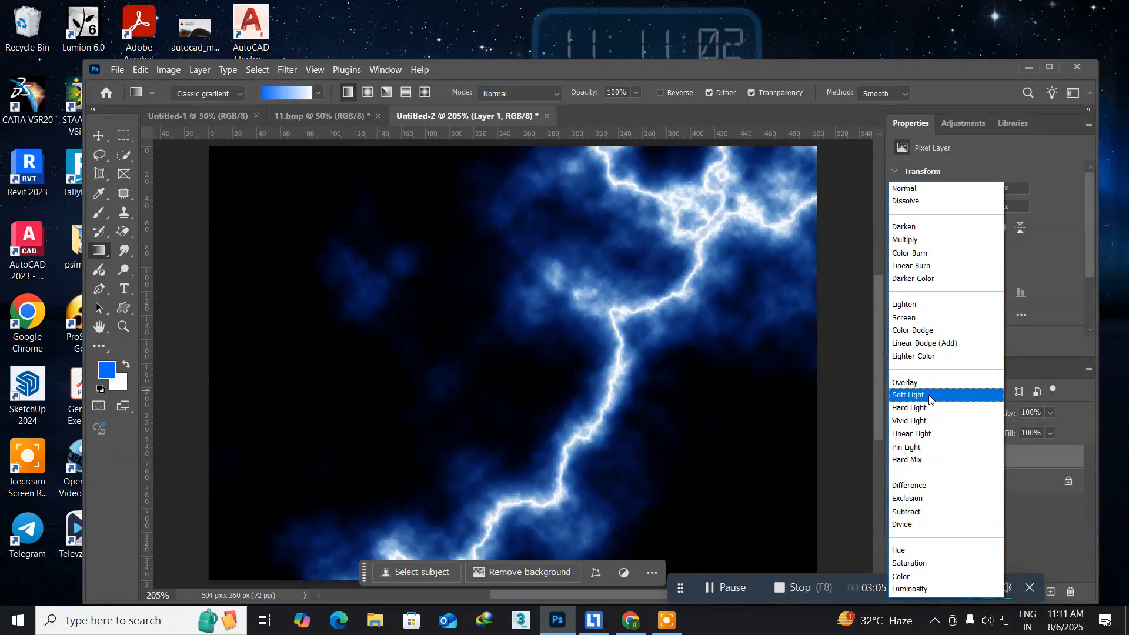
click(929, 397)
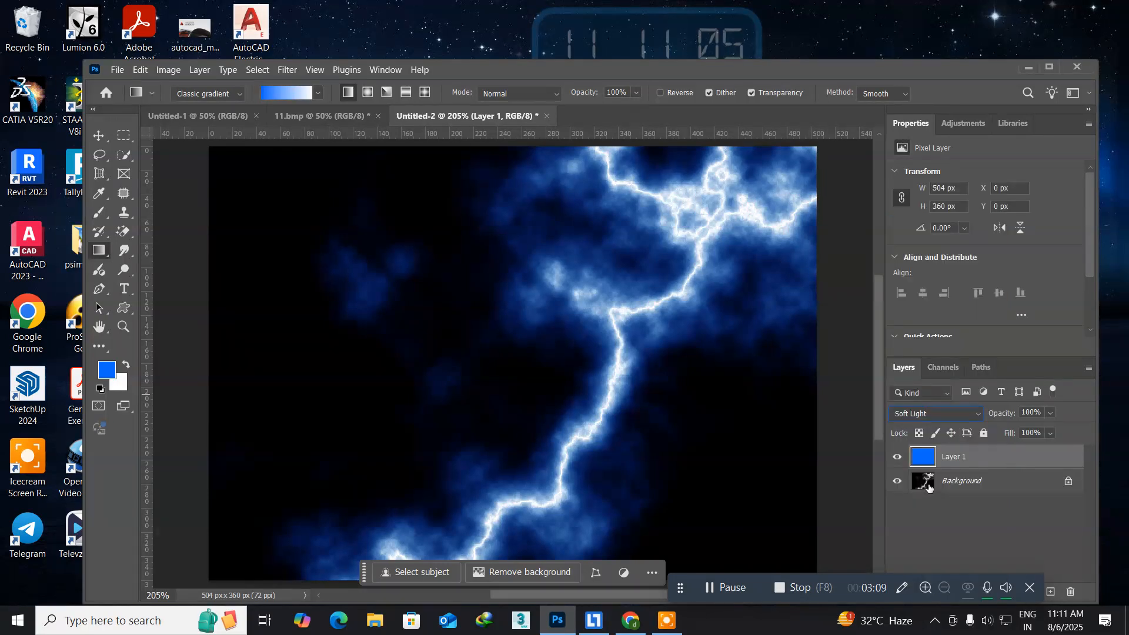
Merge the blue layer down into the lightning background.
click(992, 472)
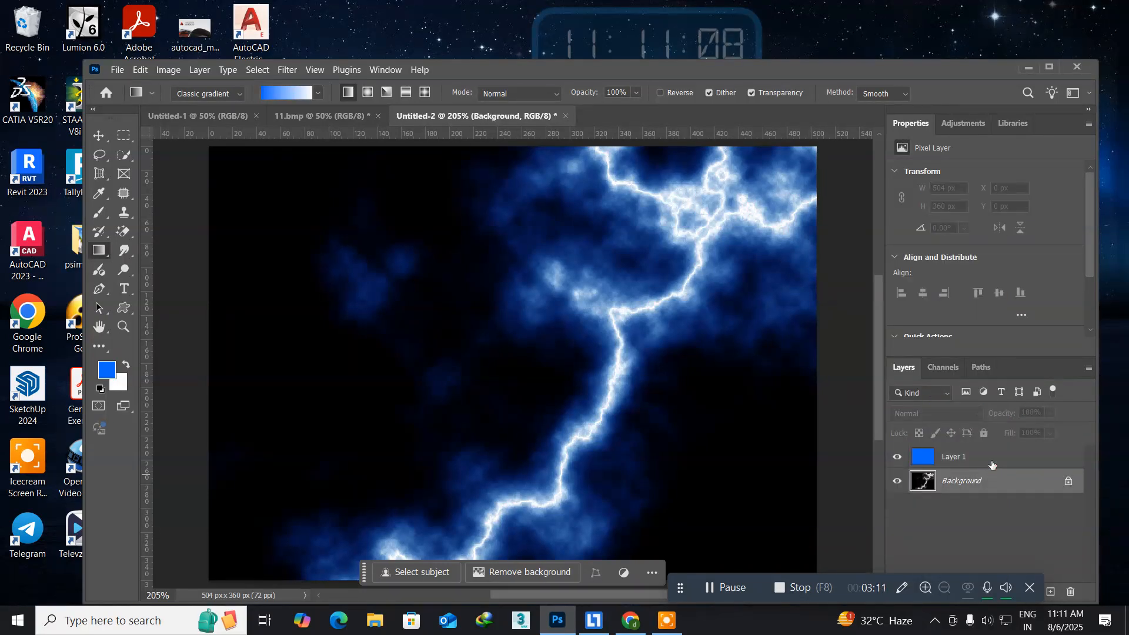
click(992, 464)
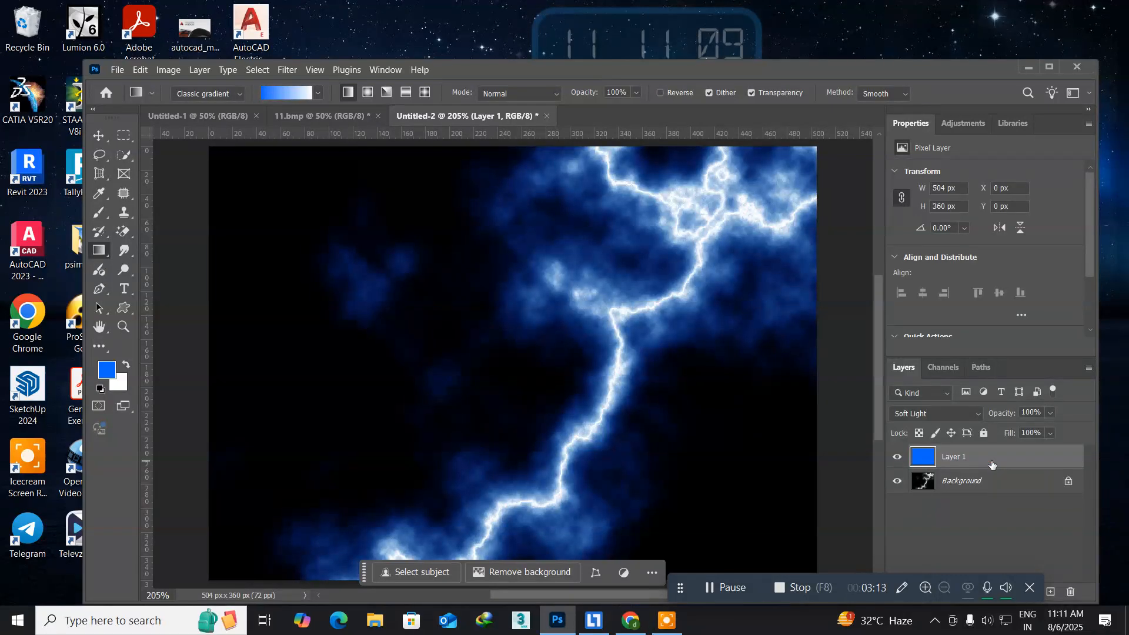
key(ctrl+e)
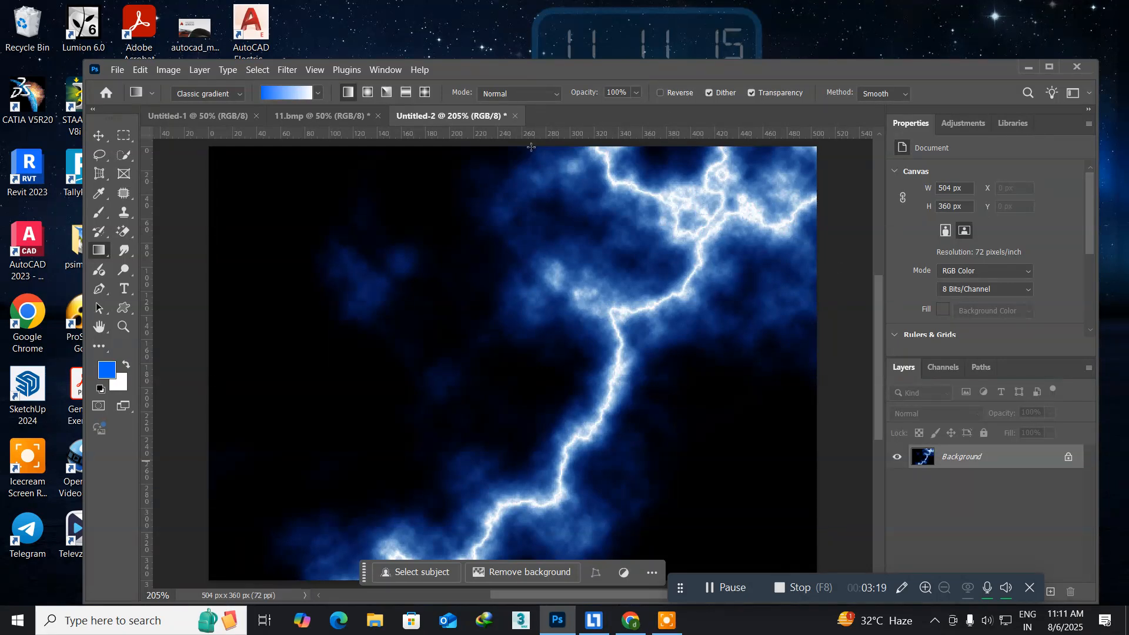
Float the Untitled-2 document in its own window and copy the lightning image into 11.bmp as a new layer.
drag(405, 116, 531, 168)
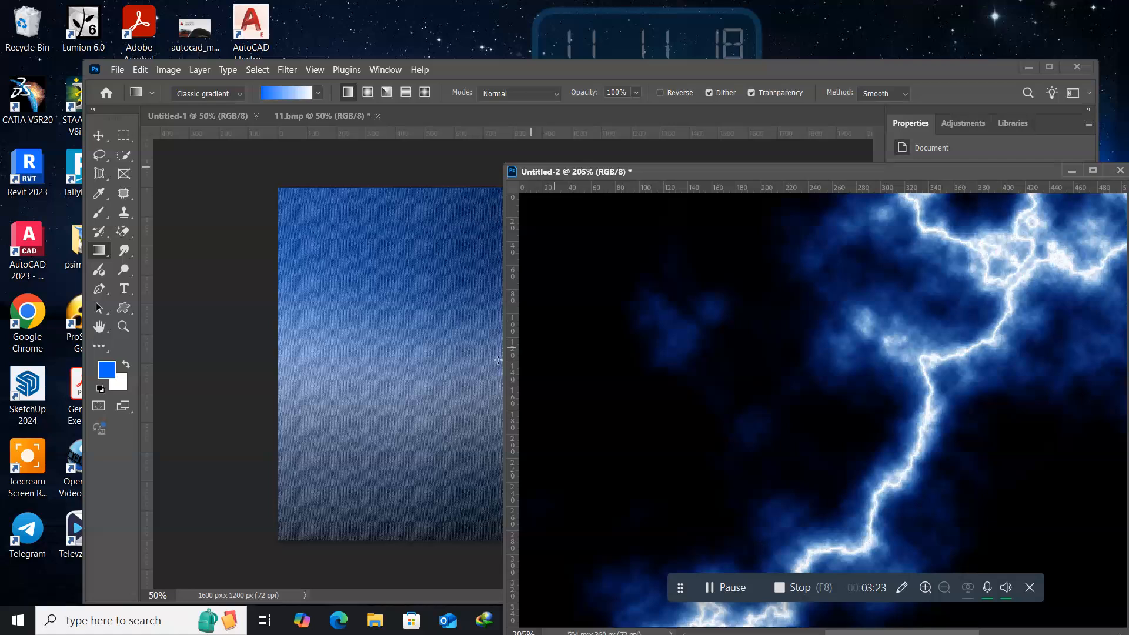
click(99, 136)
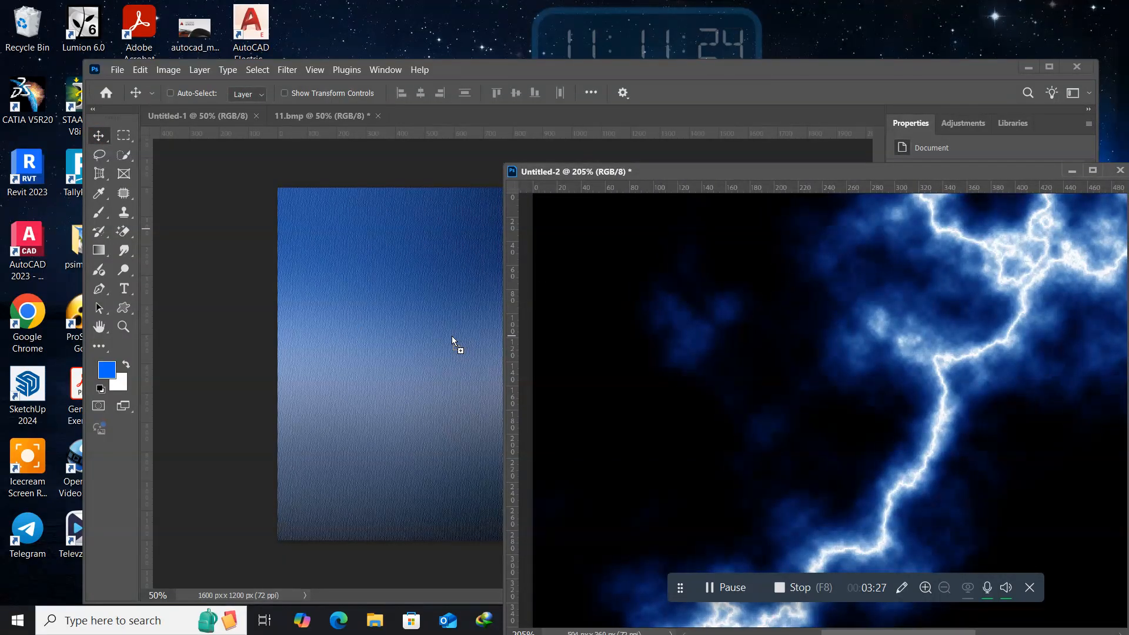
click(439, 347)
key(ctrl+v)
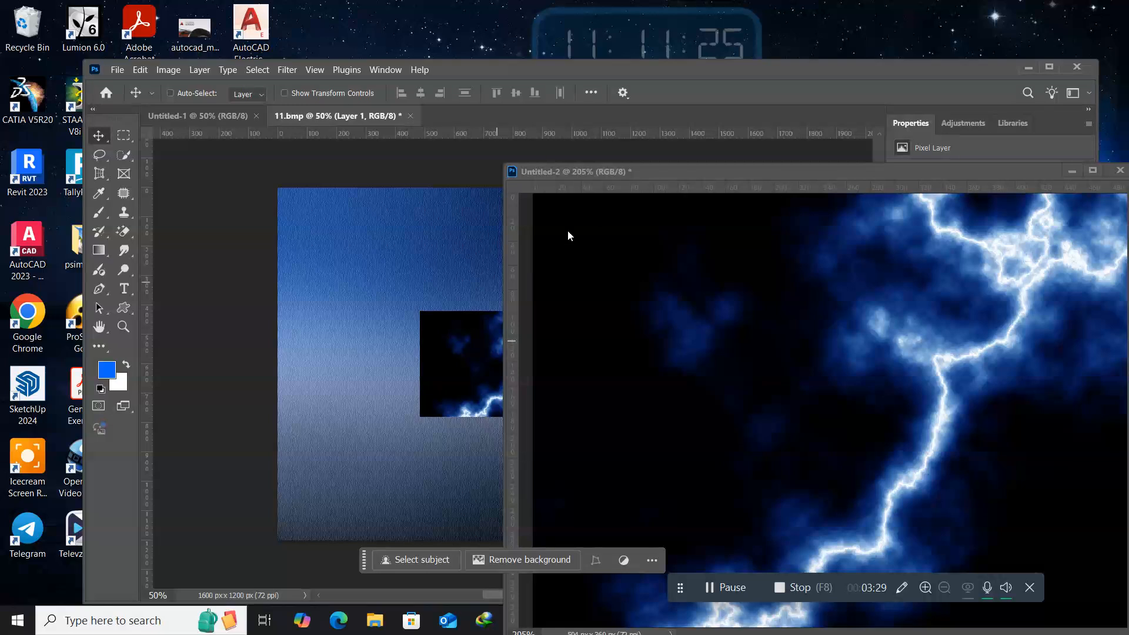
Close Untitled-2 without saving and move the lightning layer in 11.bmp to about X 548 px, Y 203 px.
drag(446, 186, 257, 186)
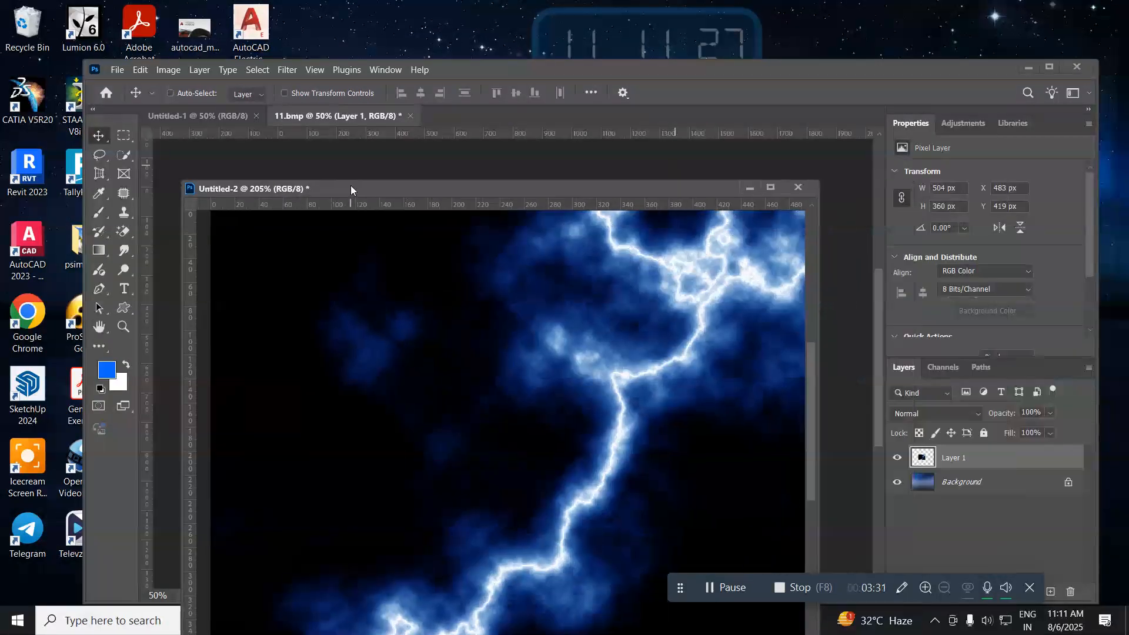
click(800, 187)
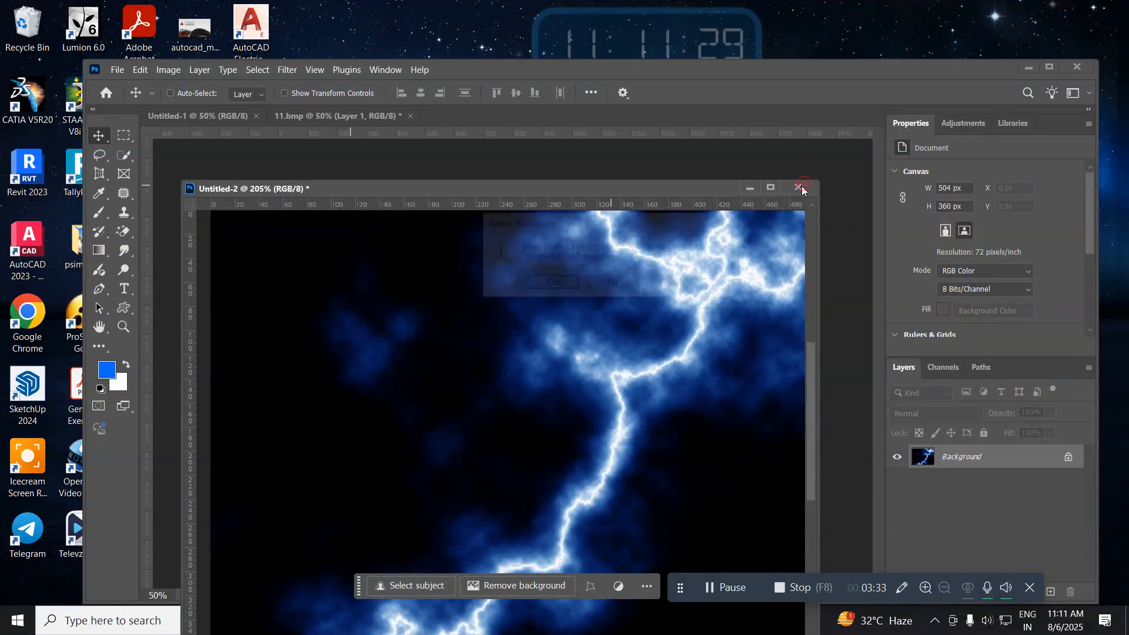
click(610, 288)
drag(468, 374, 488, 309)
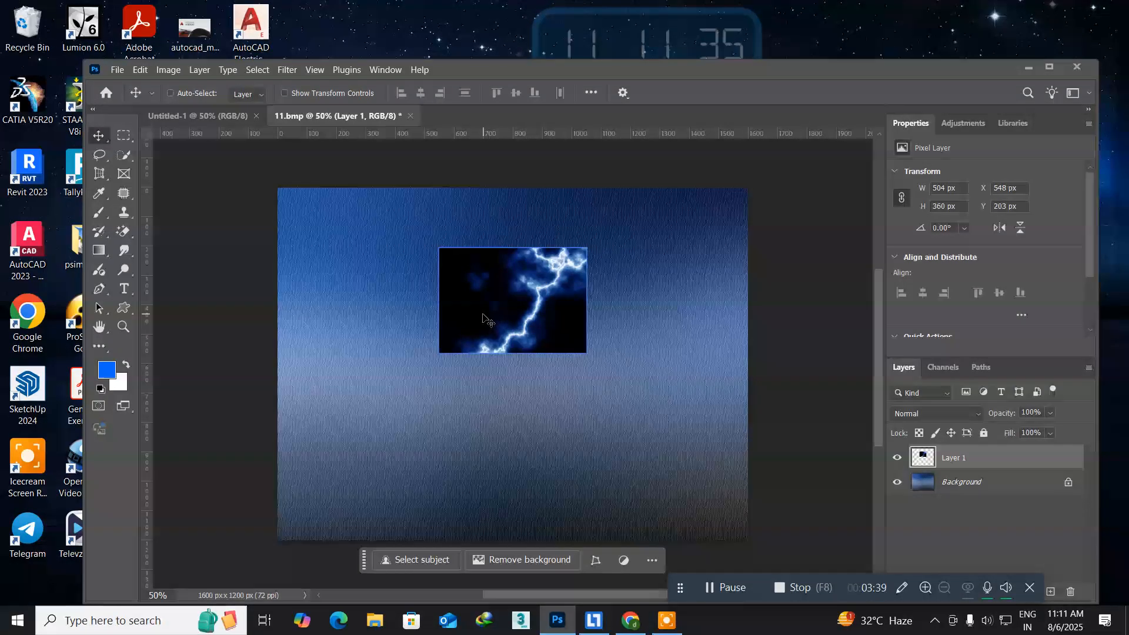
Scale the lightning layer to about 237.5% and position it against the image's upper edge, centred near X 864 px, Y 427.57 px.
key(ctrl)
key(ctrl+t)
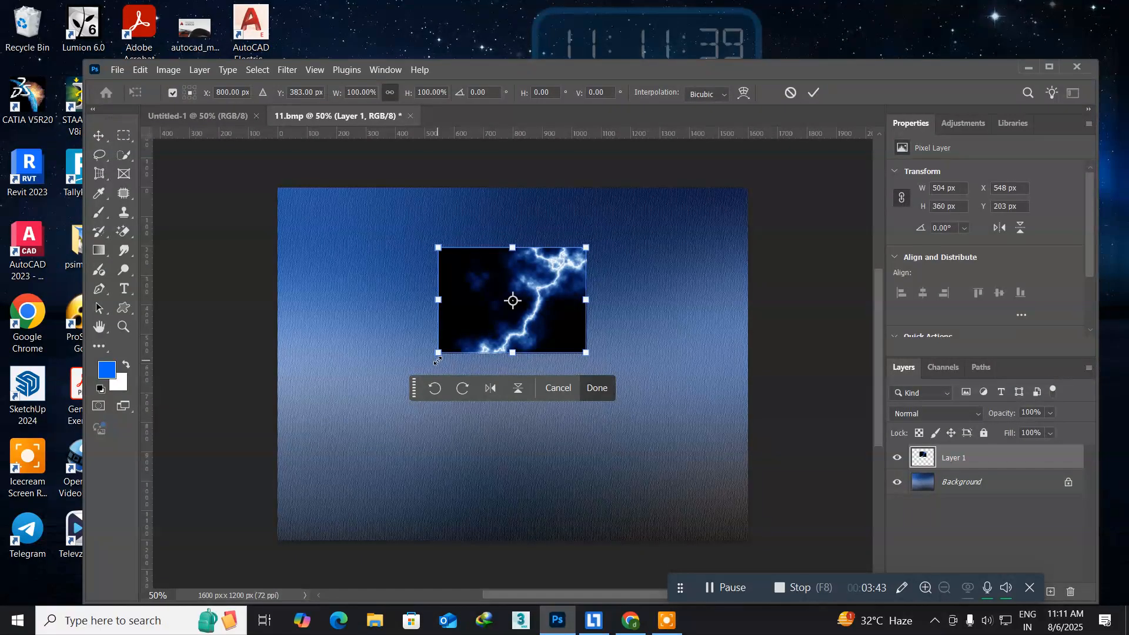
drag(439, 354, 331, 421)
drag(437, 269, 456, 283)
Apply a Perspective transform to the lightning layer that narrows its lower edge symmetrically, with a horizontal skew of about -10.86.
right_click(418, 282)
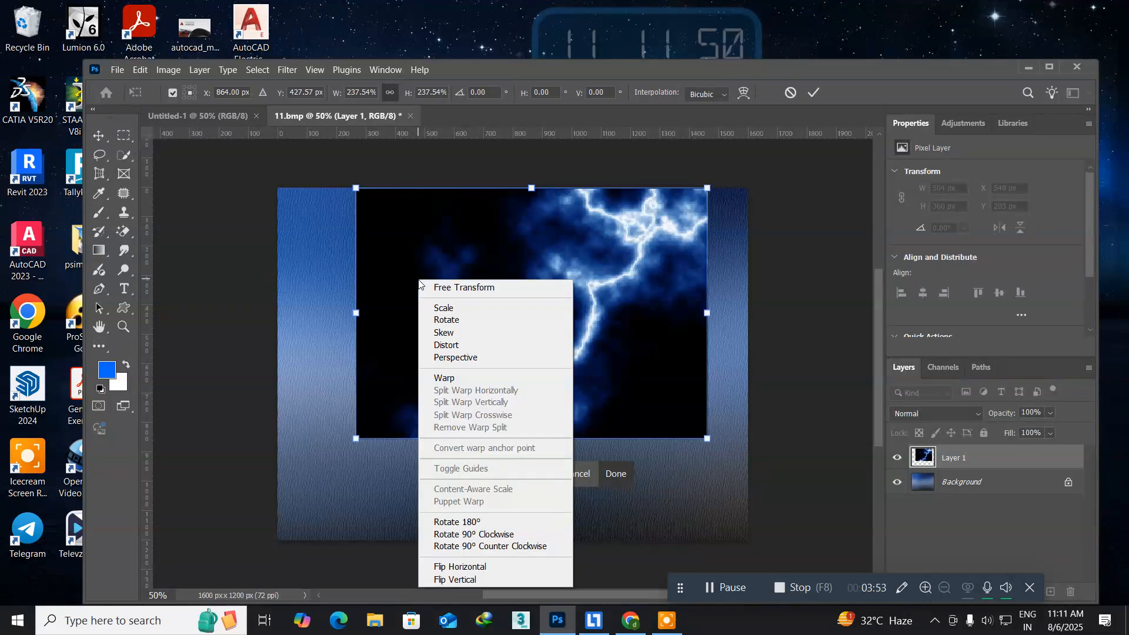
click(452, 358)
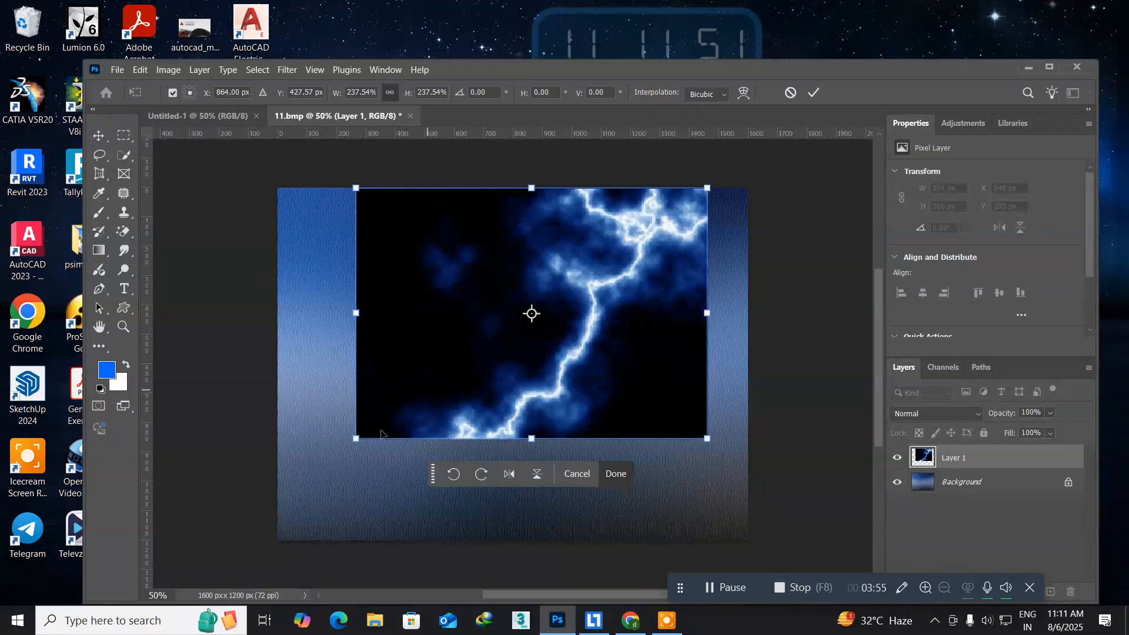
drag(355, 439, 404, 425)
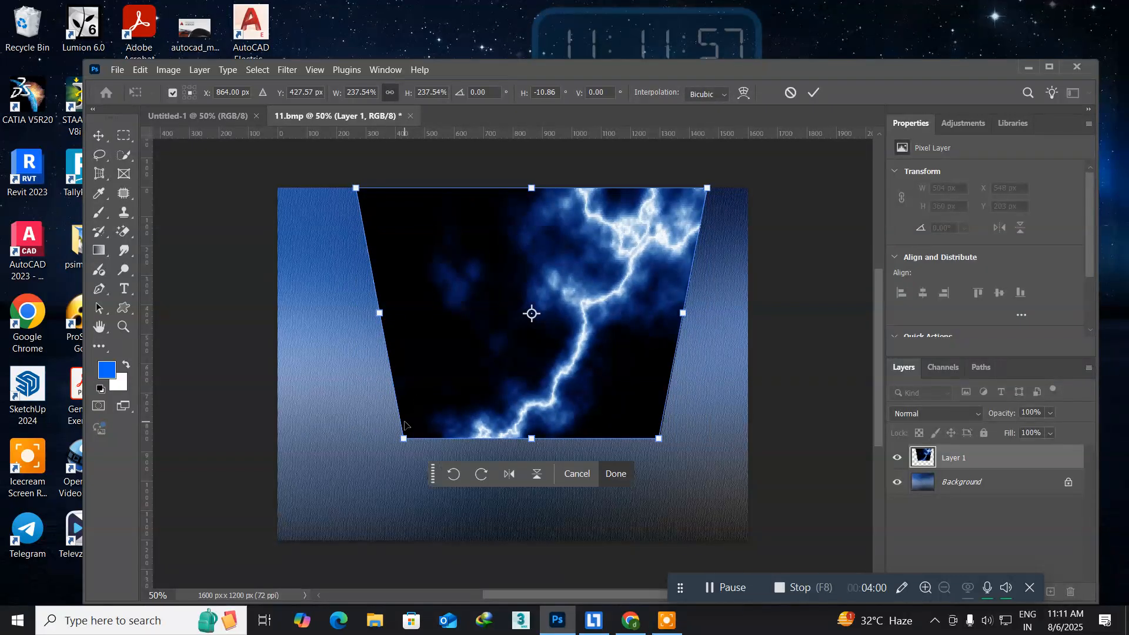
right_click(432, 321)
click(411, 341)
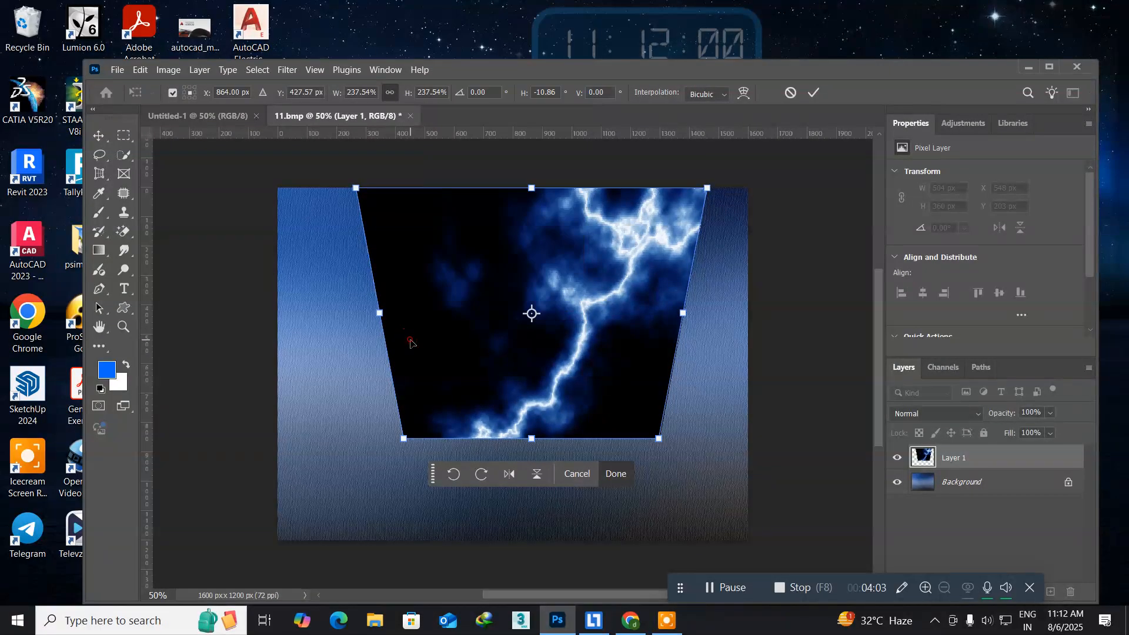
key(Return)
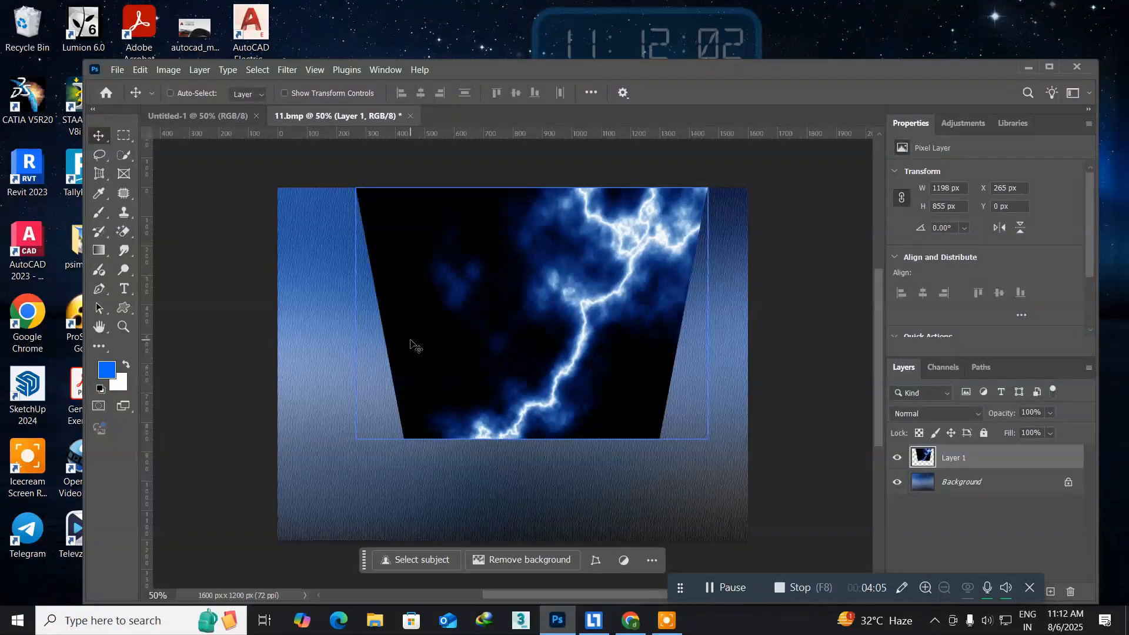
Squash the lightning layer's height to about 66.8% from its upper edge and set its blend mode to Screen.
key(ctrl)
key(ctrl+t)
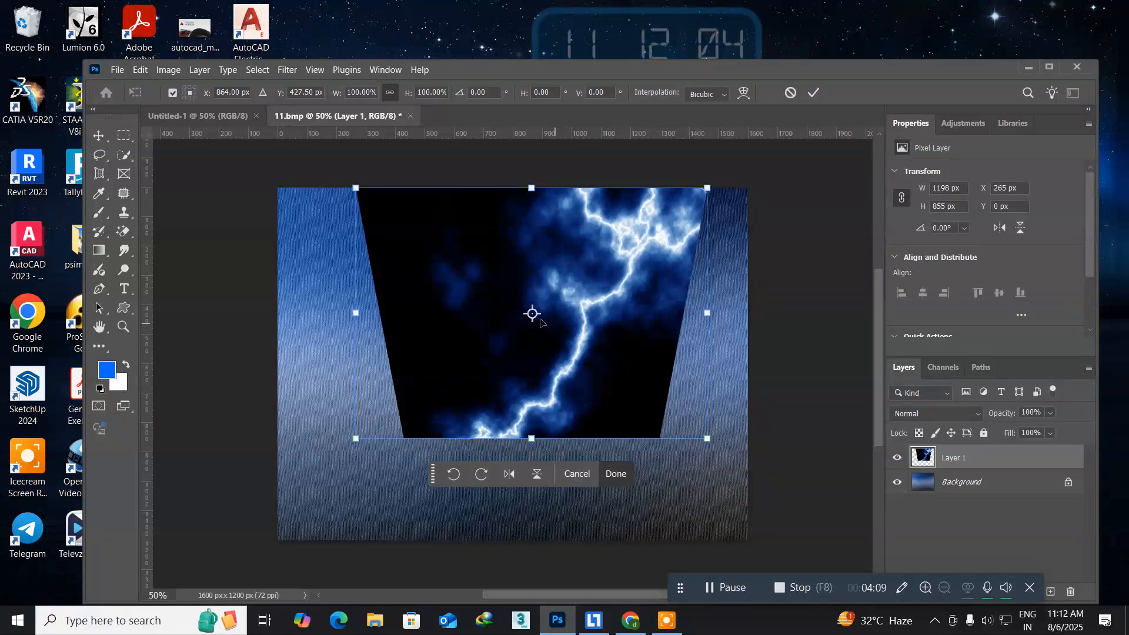
drag(532, 313, 532, 188)
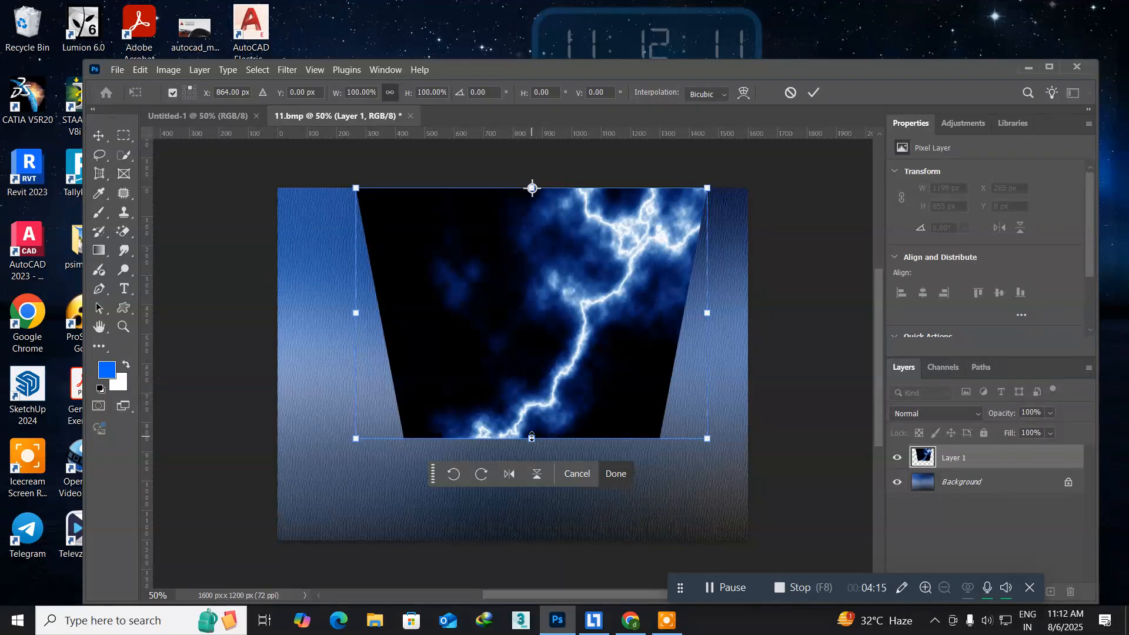
drag(531, 438, 522, 352)
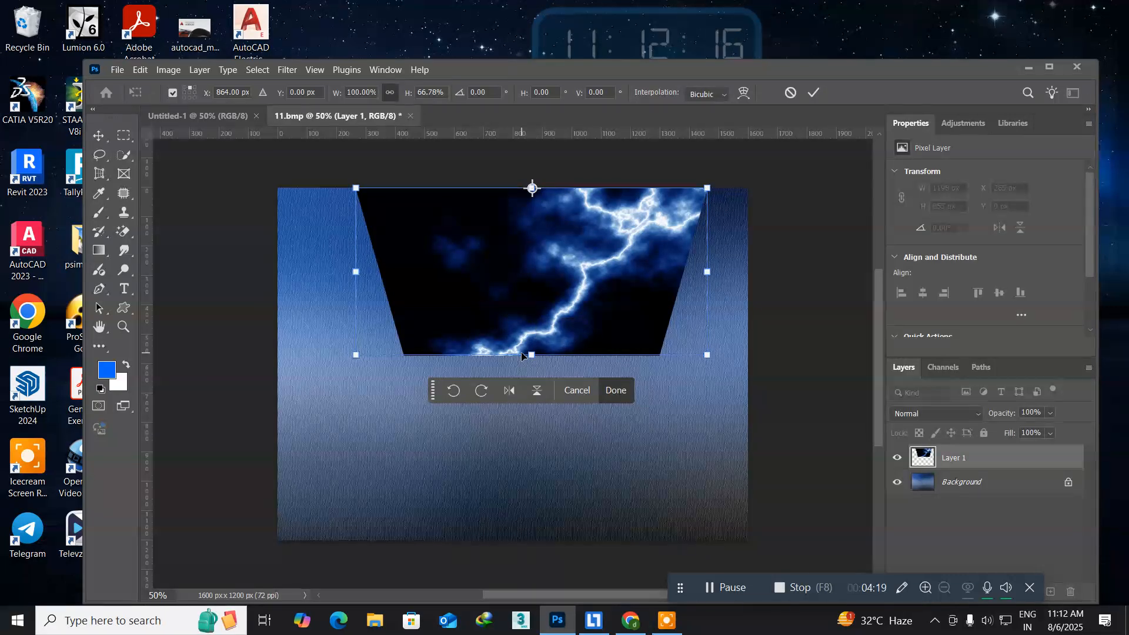
key(Return)
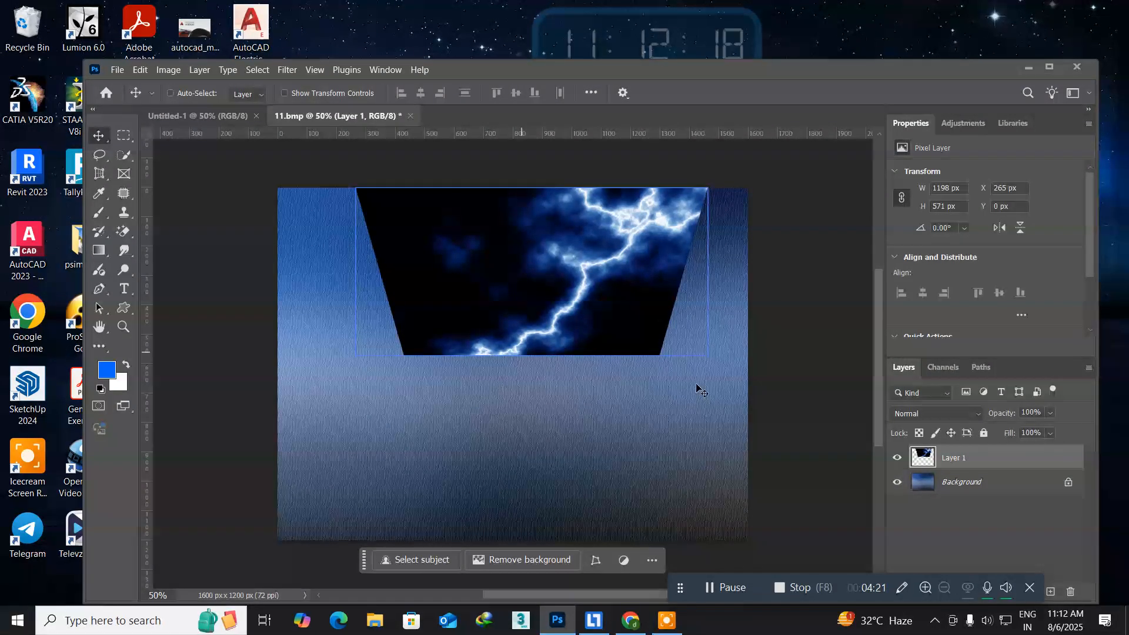
click(973, 413)
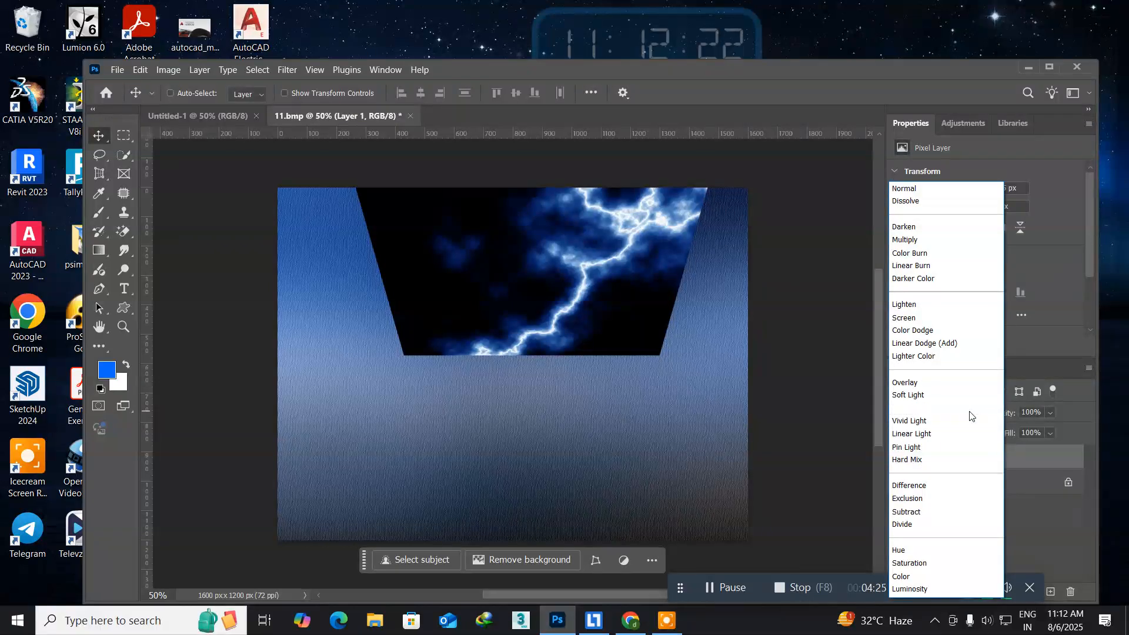
click(950, 316)
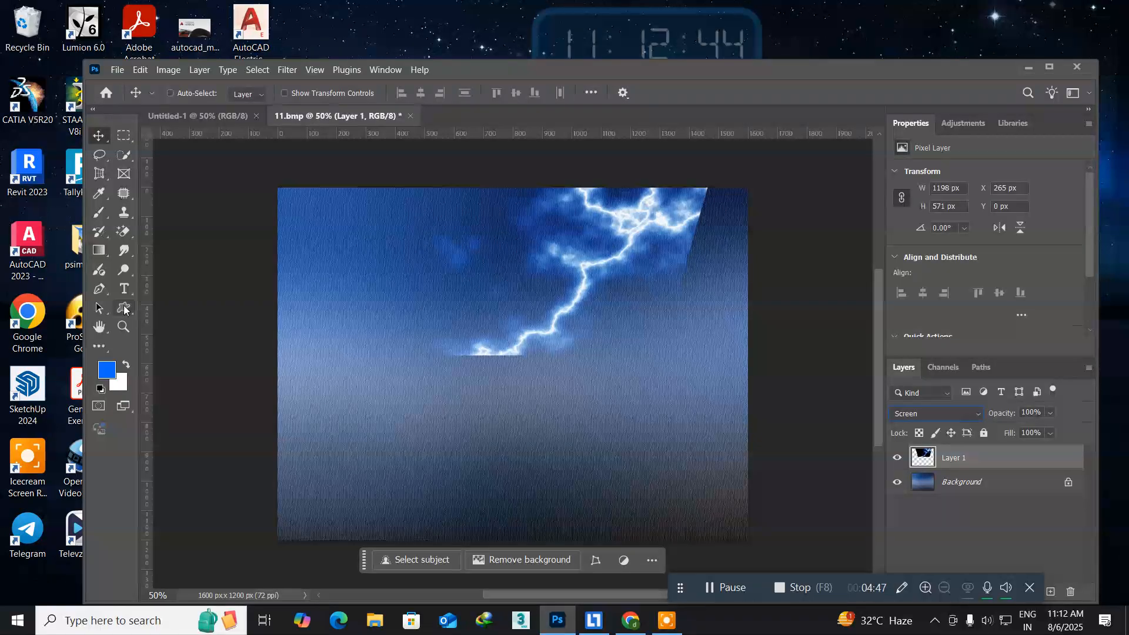
Fade out the lower end of the lightning using the Eraser with a 500 px soft brush at 50% opacity.
click(130, 234)
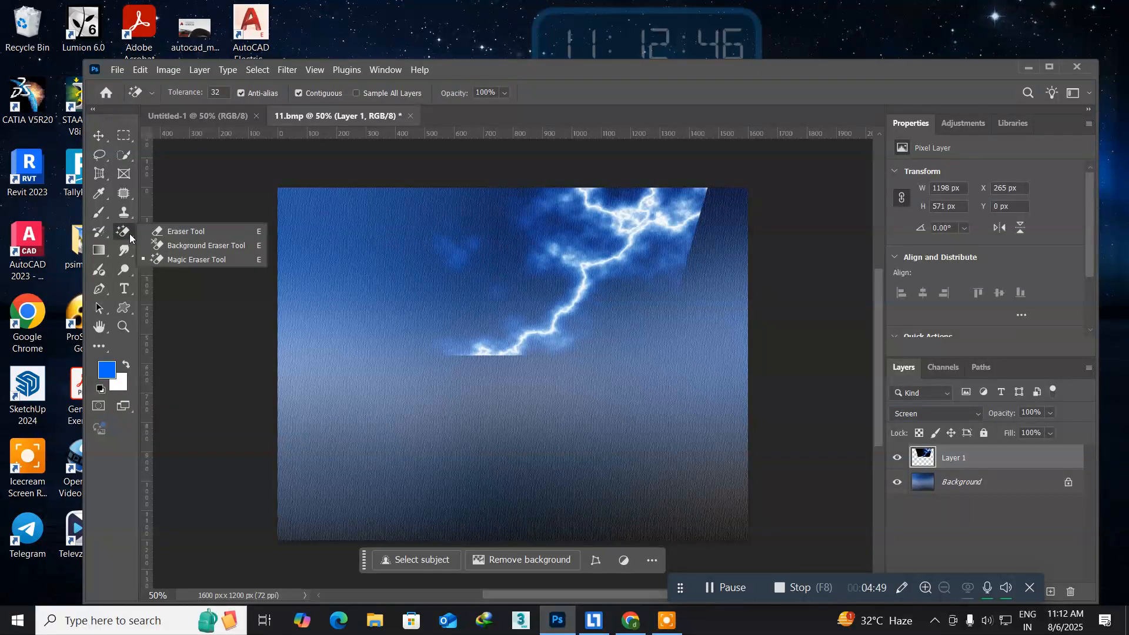
click(238, 261)
key(shift+e)
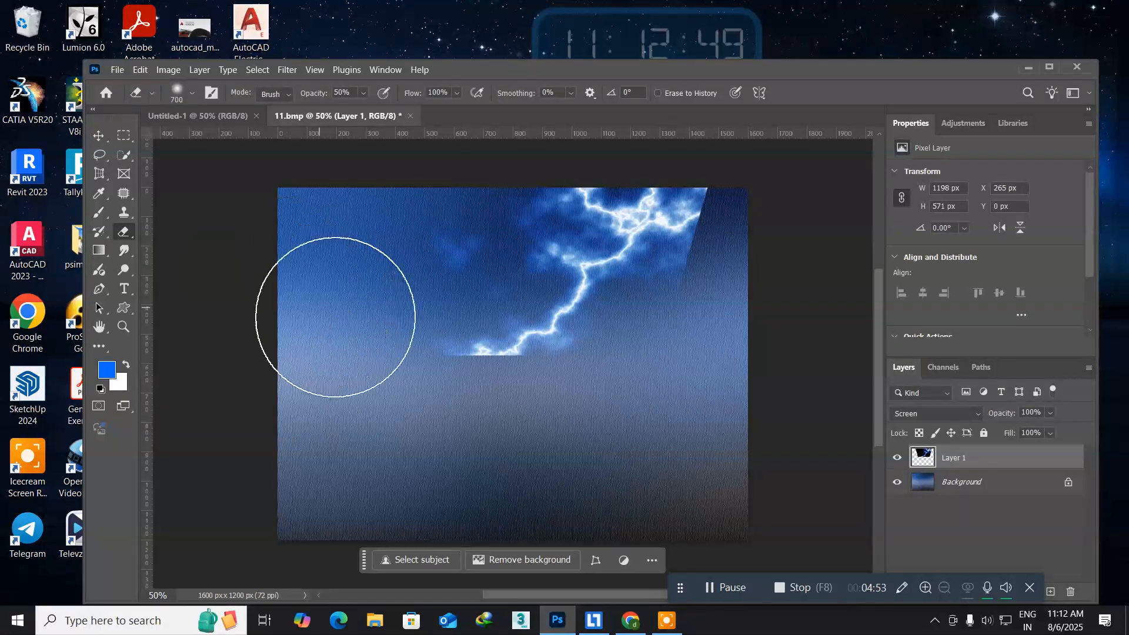
key(bracketleft)
key(bracketleft)
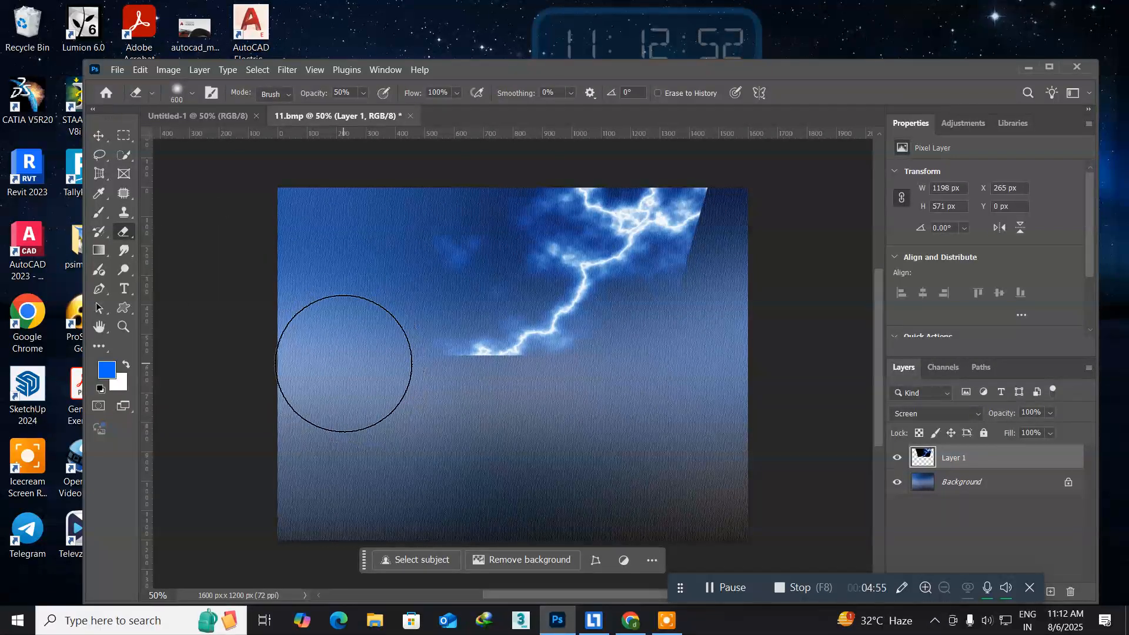
key(bracketleft)
key(bracketright)
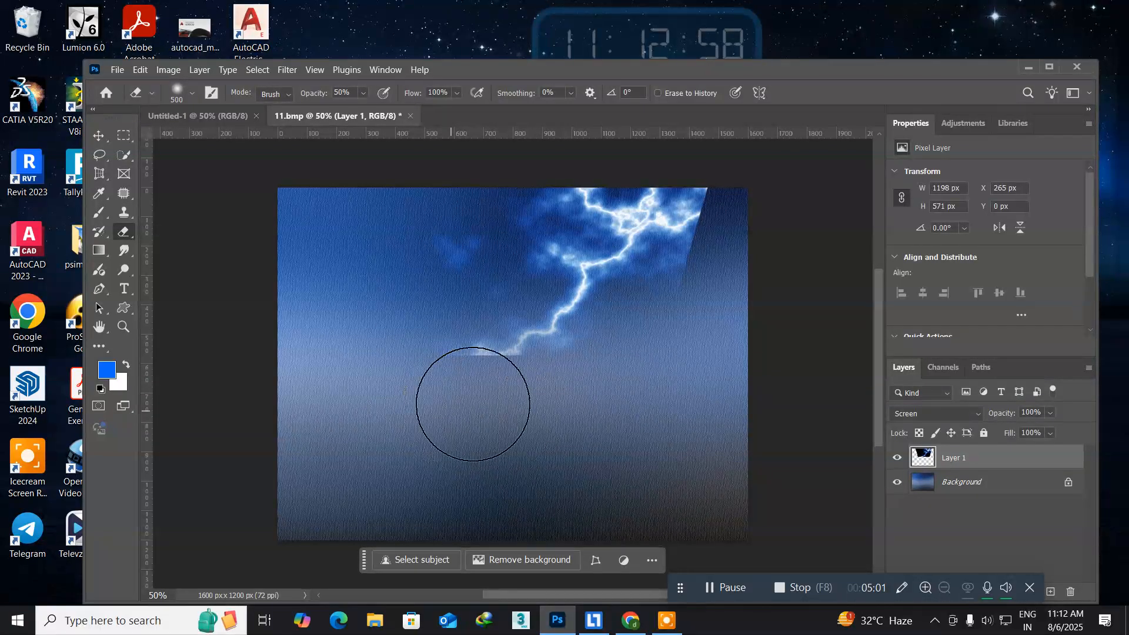
mouse_move(442, 392)
mouse_down()
mouse_move(567, 419)
mouse_move(466, 400)
mouse_move(543, 486)
mouse_move(493, 390)
mouse_move(475, 407)
mouse_move(502, 418)
mouse_up()
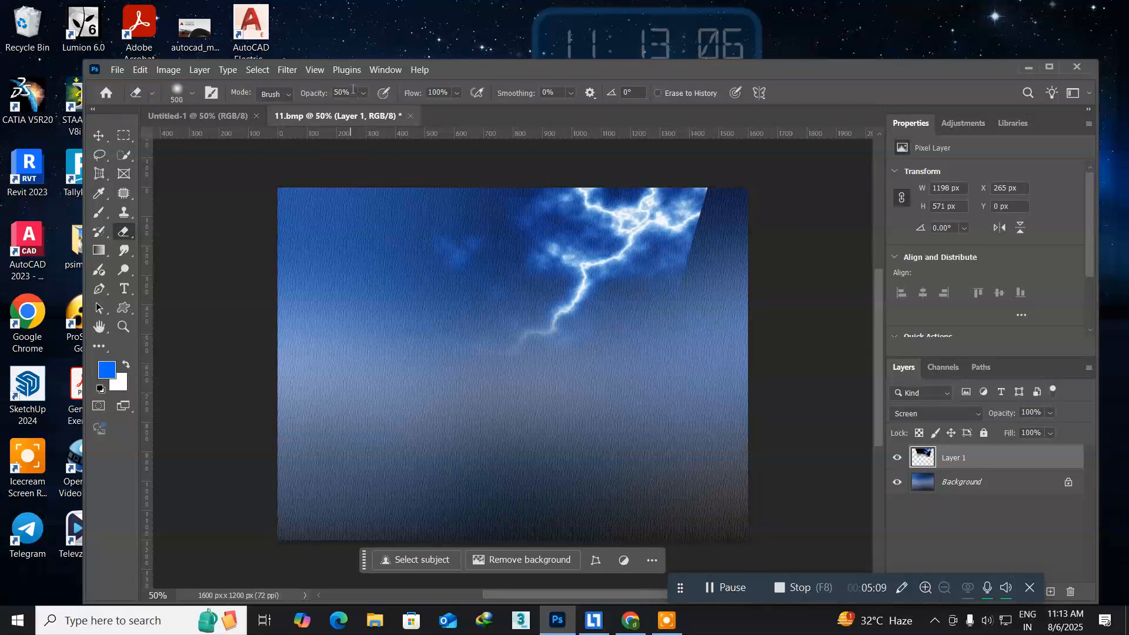
Erase the hard lower and right-hand edges of the lightning layer at 100% eraser opacity.
text(100)
key(Return)
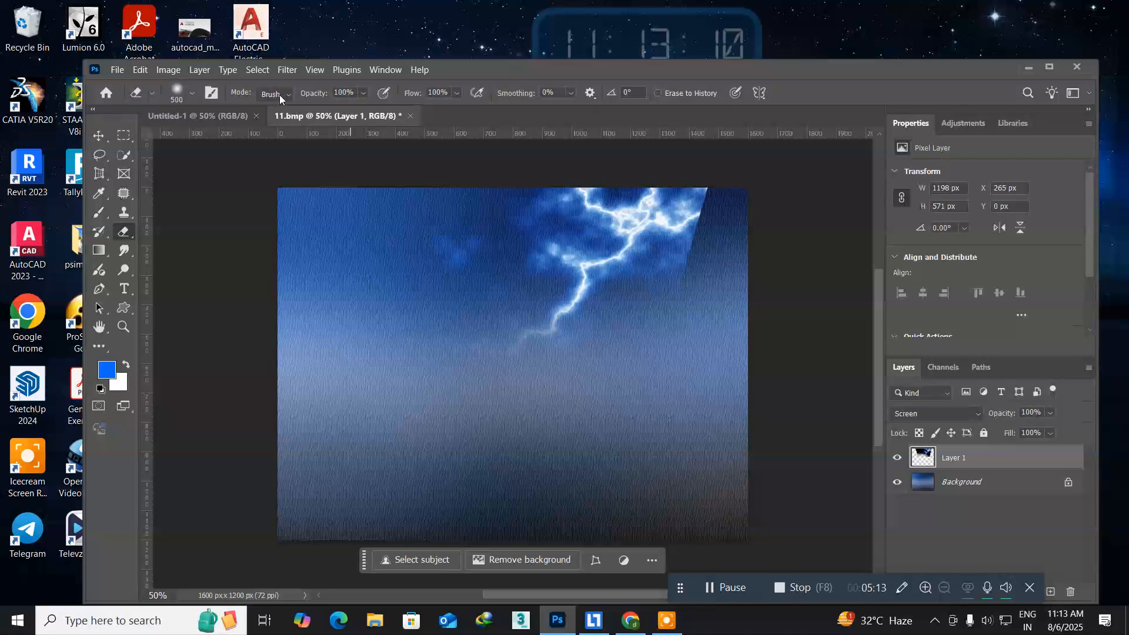
mouse_move(454, 384)
mouse_down()
mouse_move(511, 426)
mouse_move(533, 404)
mouse_move(529, 418)
mouse_move(510, 410)
mouse_move(596, 416)
mouse_move(752, 232)
mouse_move(755, 263)
mouse_move(748, 208)
mouse_move(762, 224)
mouse_move(766, 276)
mouse_move(752, 297)
mouse_move(720, 283)
mouse_up()
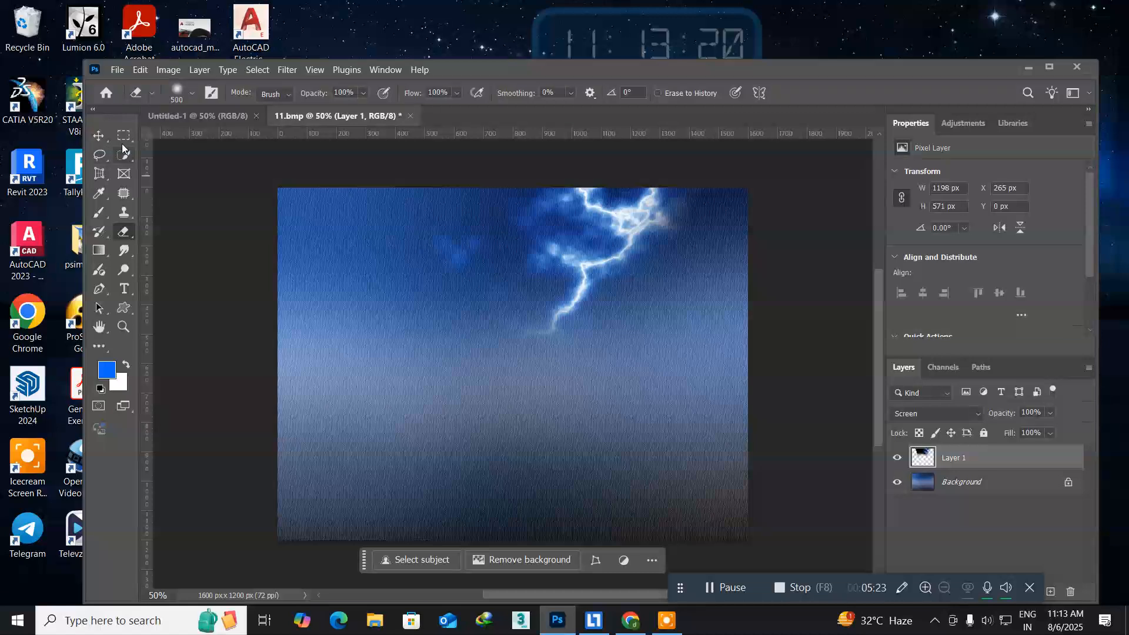
click(101, 136)
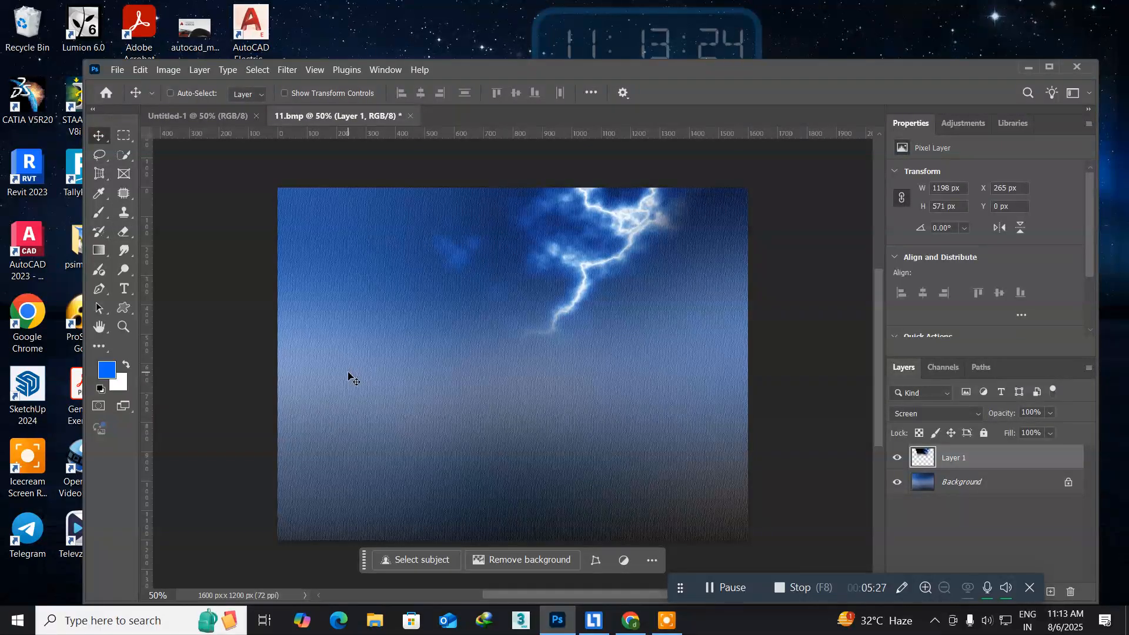
Create a new layer above the lightning and fill it with the blue foreground colour.
key(ctrl)
key(ctrl+shift+n)
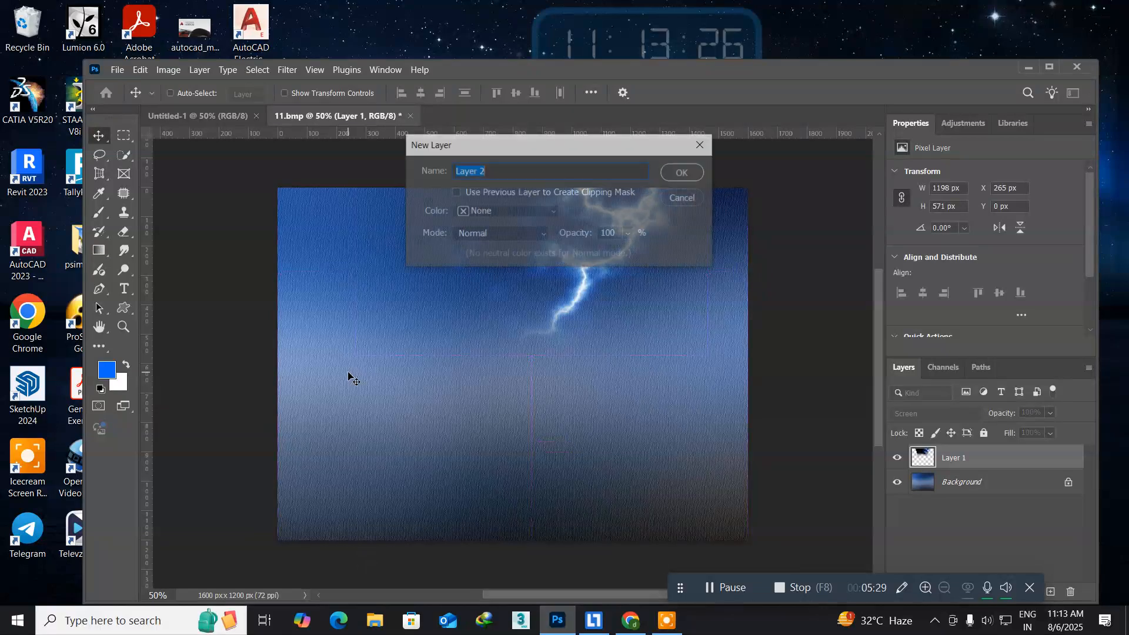
key(Return)
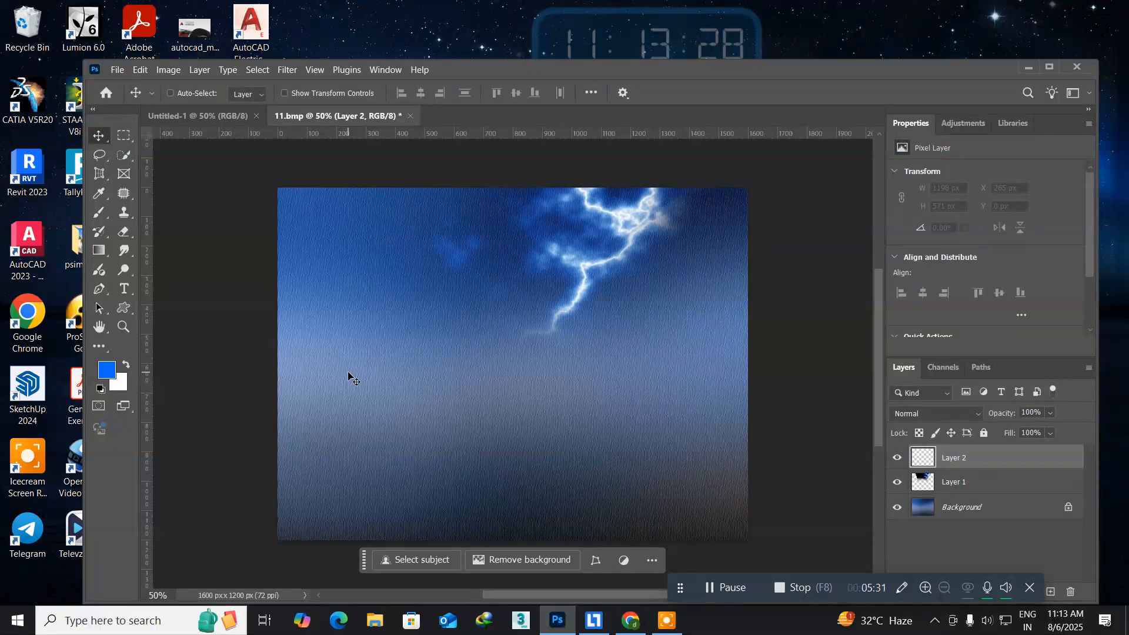
key(alt+BackSpace)
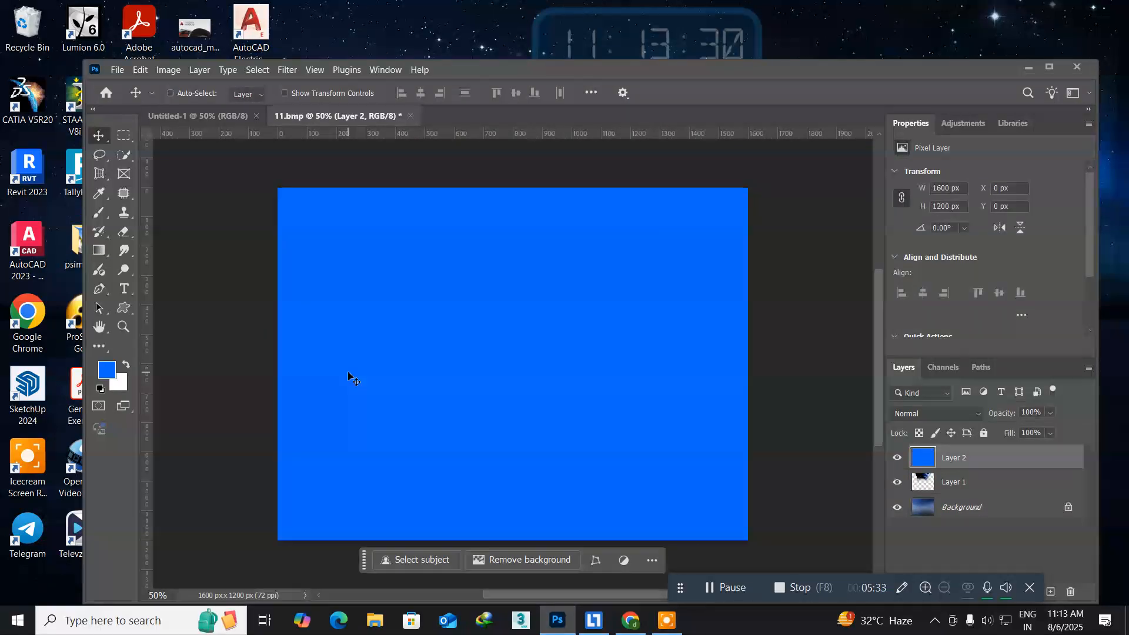
Set the background colour to dark blue 1e2d4c.
click(119, 387)
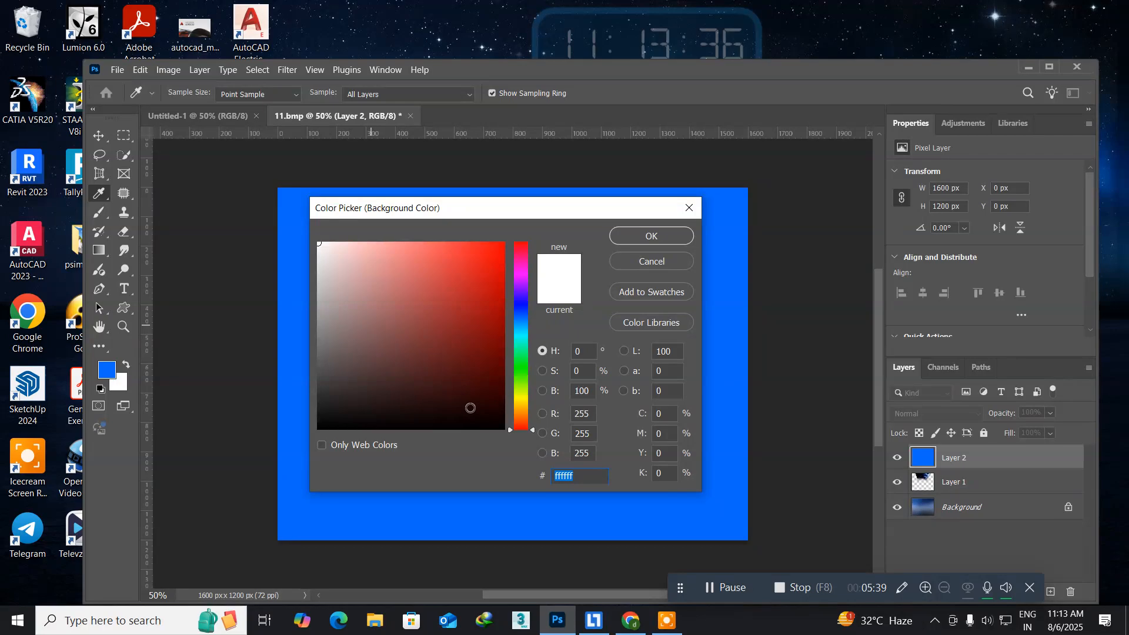
click(523, 315)
click(484, 366)
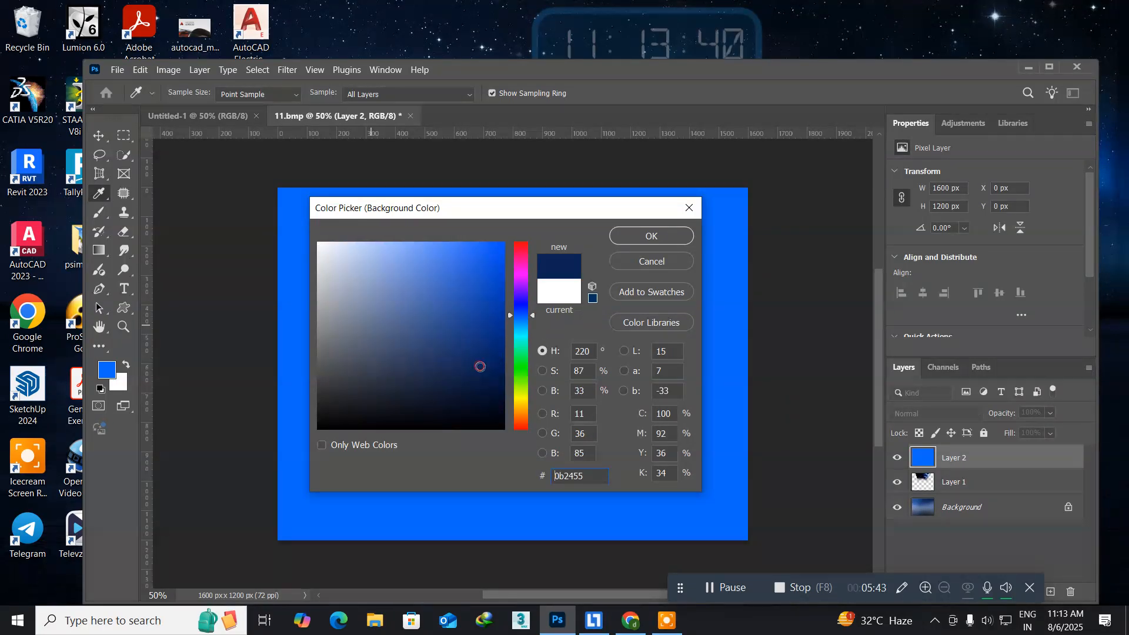
click(430, 374)
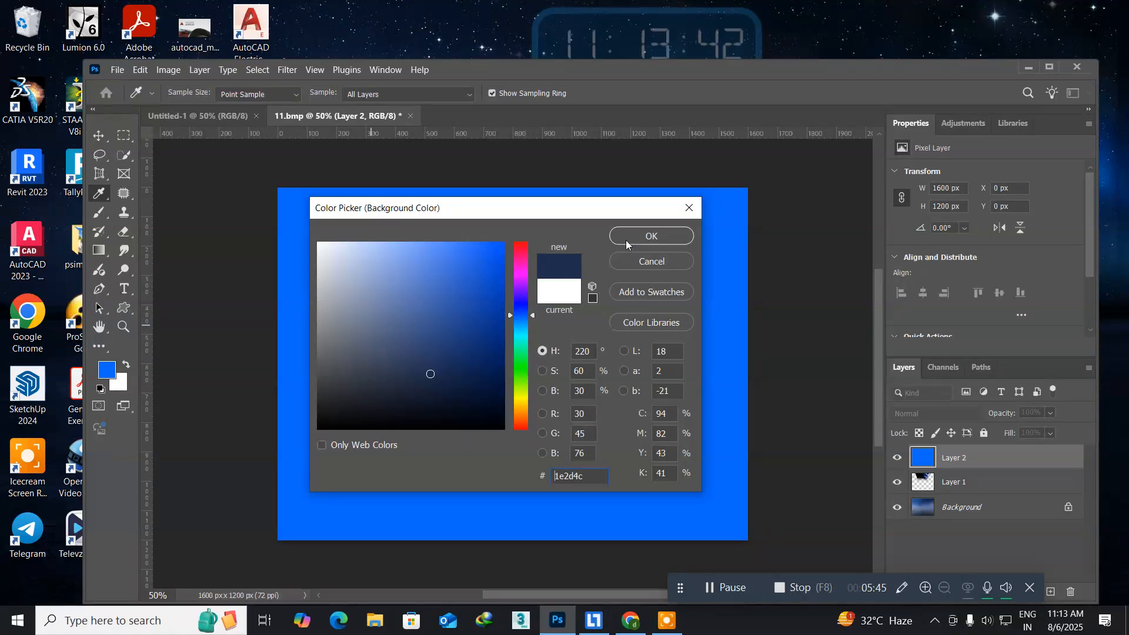
click(647, 236)
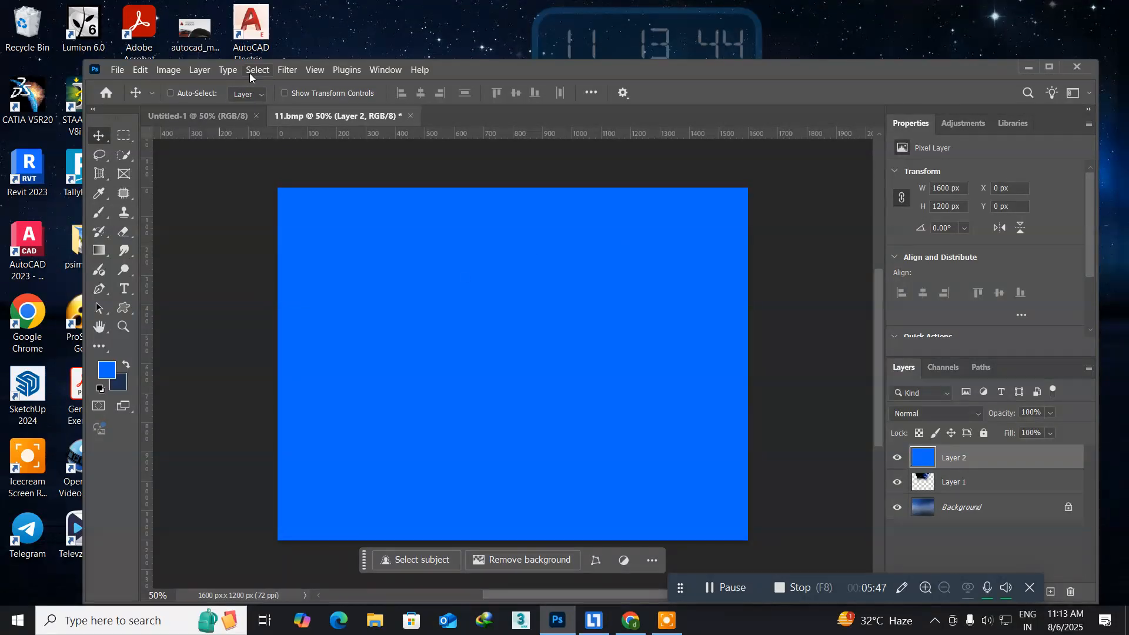
Render Fibers on the blue layer with Variance 24 and Strength 12.
click(281, 72)
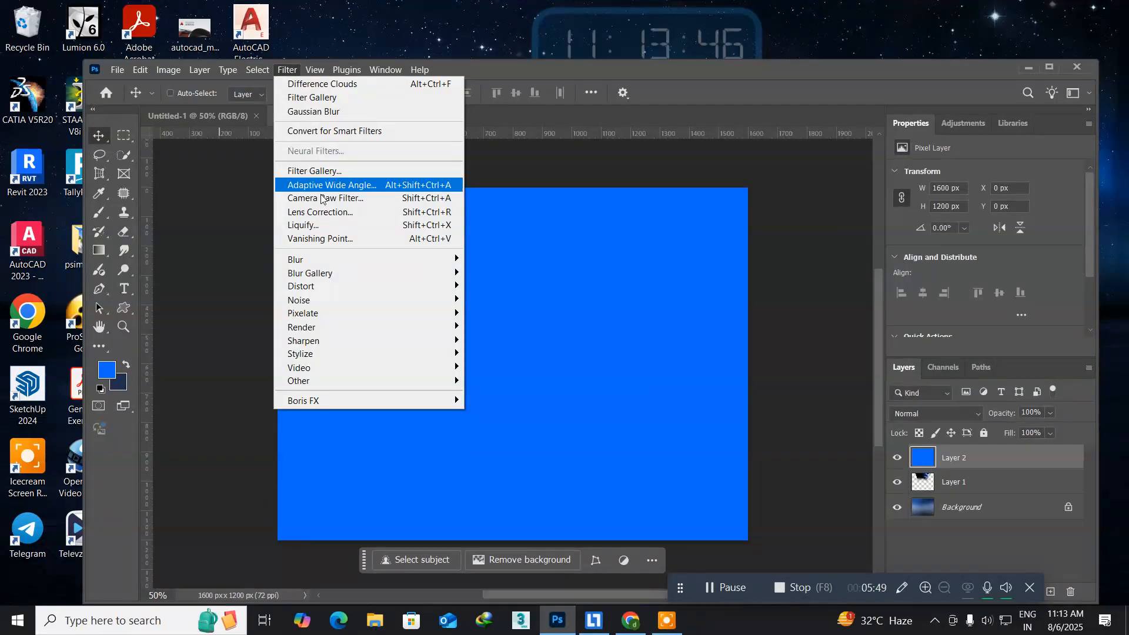
mouse_move(350, 327)
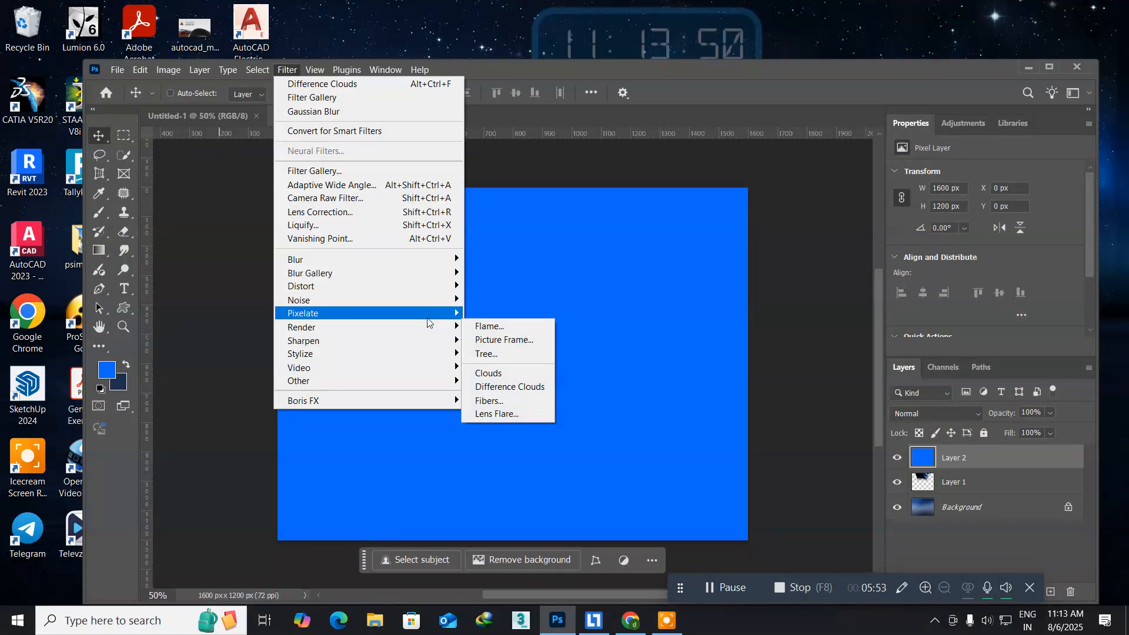
click(504, 398)
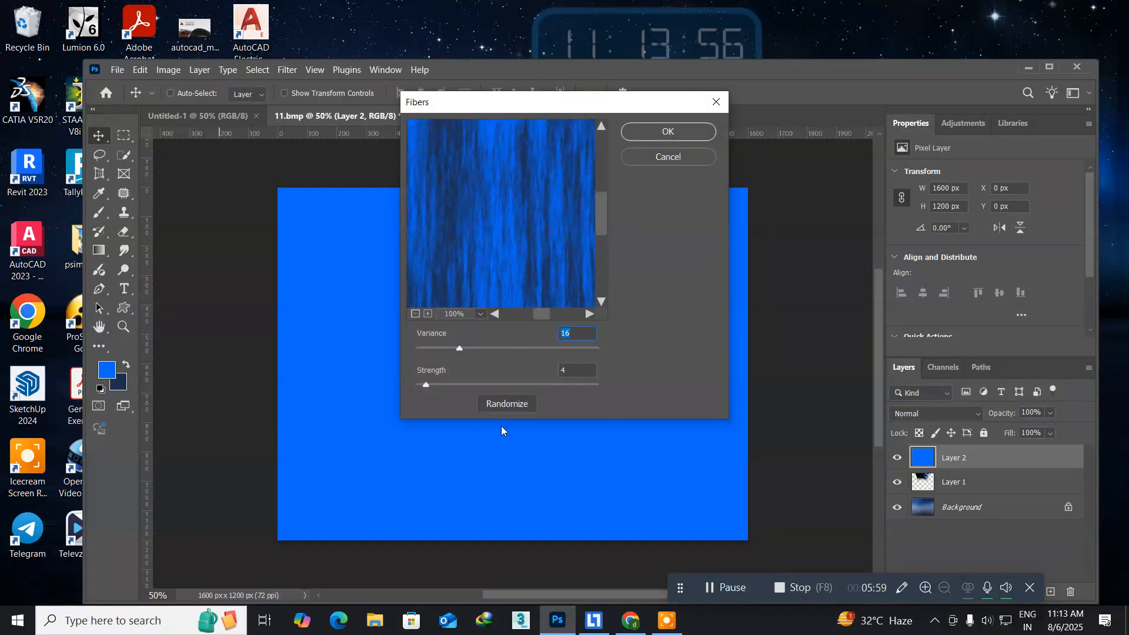
drag(427, 385, 449, 390)
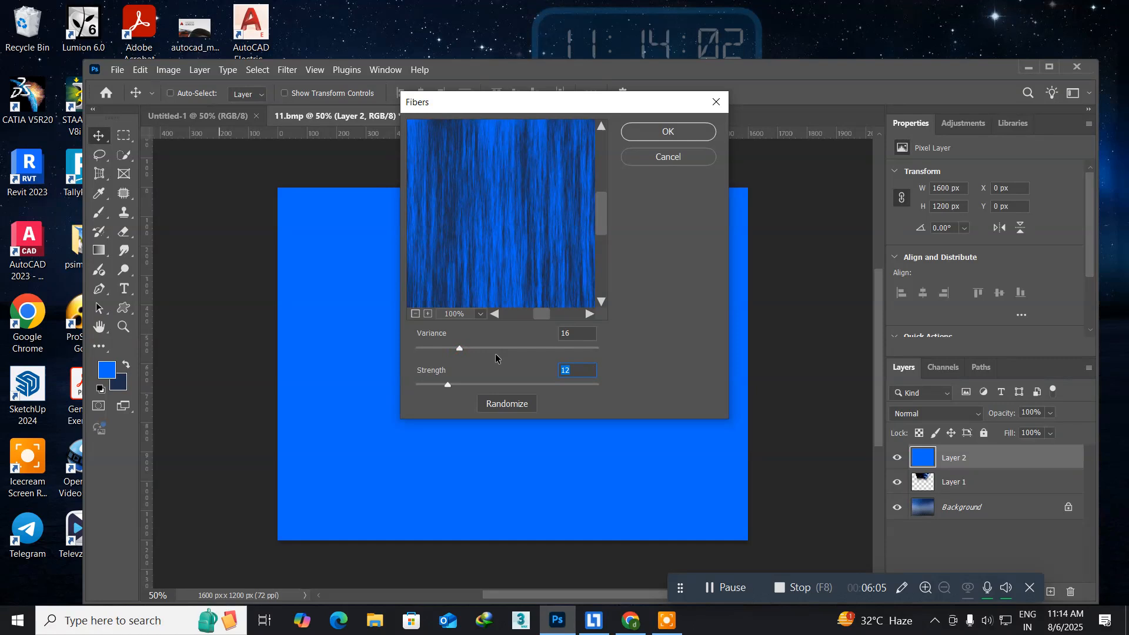
click(460, 351)
drag(461, 348, 485, 351)
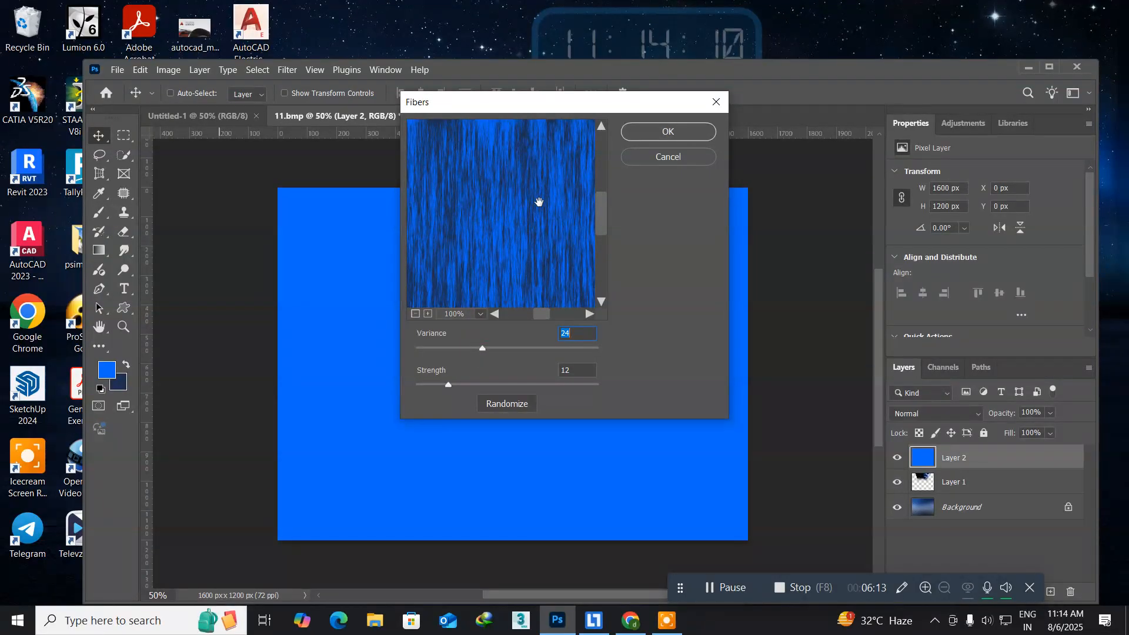
click(678, 133)
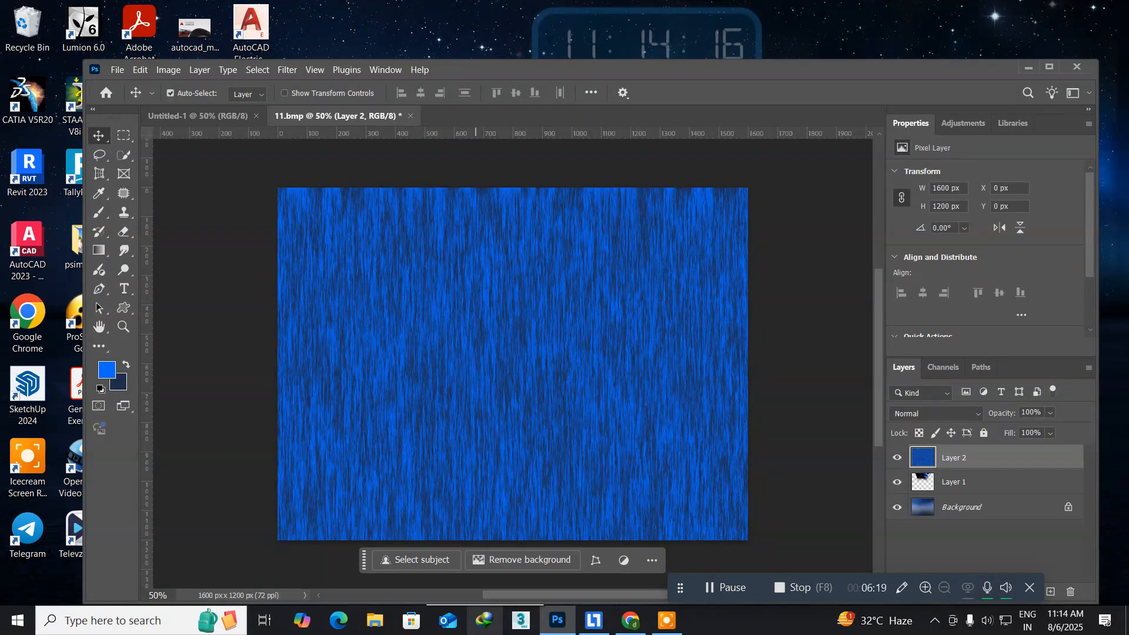
Rotate the blue fibers layer 90° clockwise and align its lower edge with the bottom of the canvas.
key(ctrl+t)
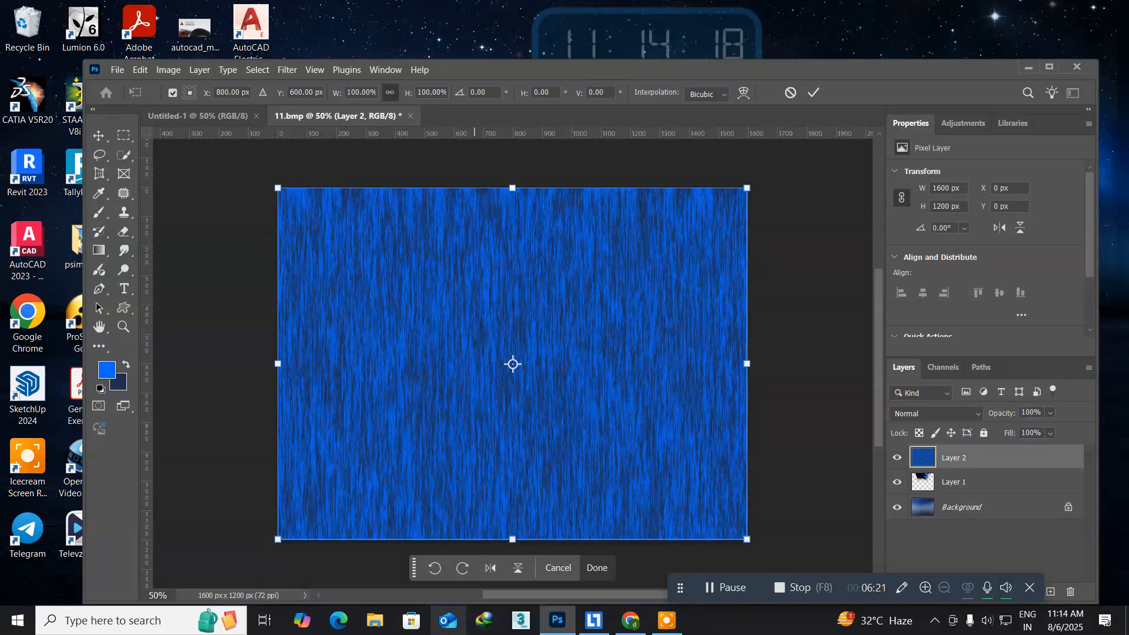
right_click(360, 346)
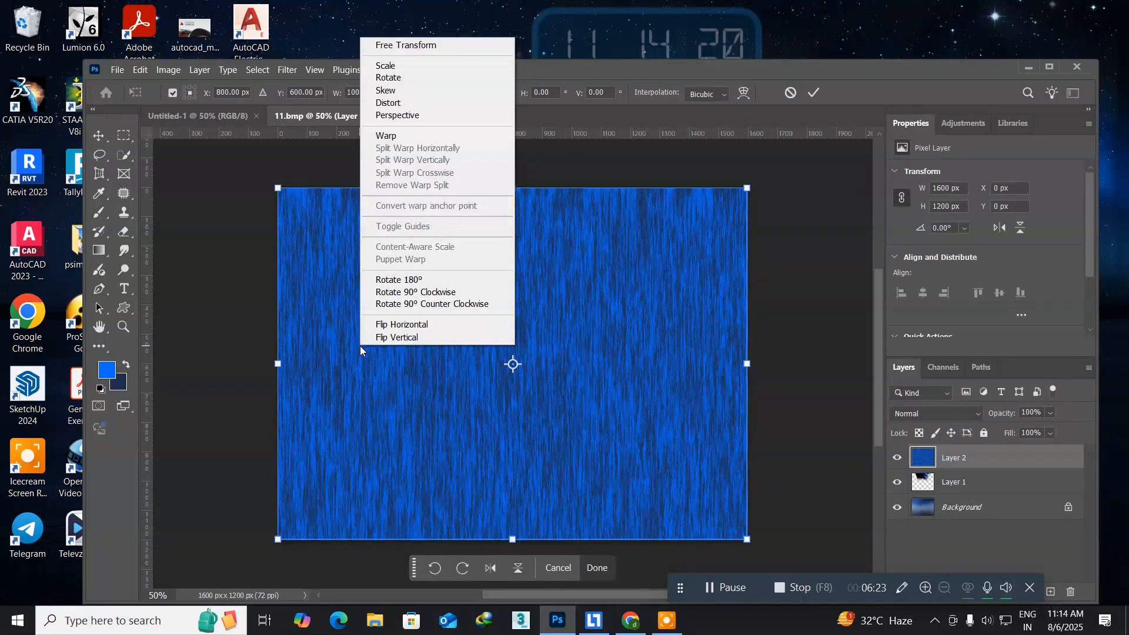
click(394, 292)
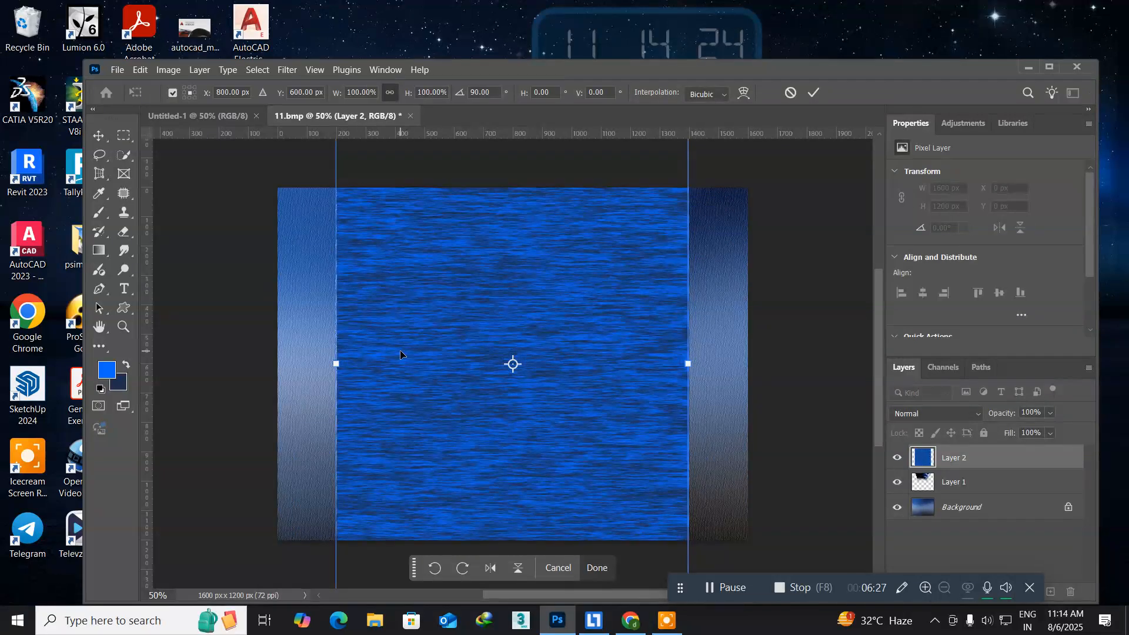
drag(465, 483, 458, 434)
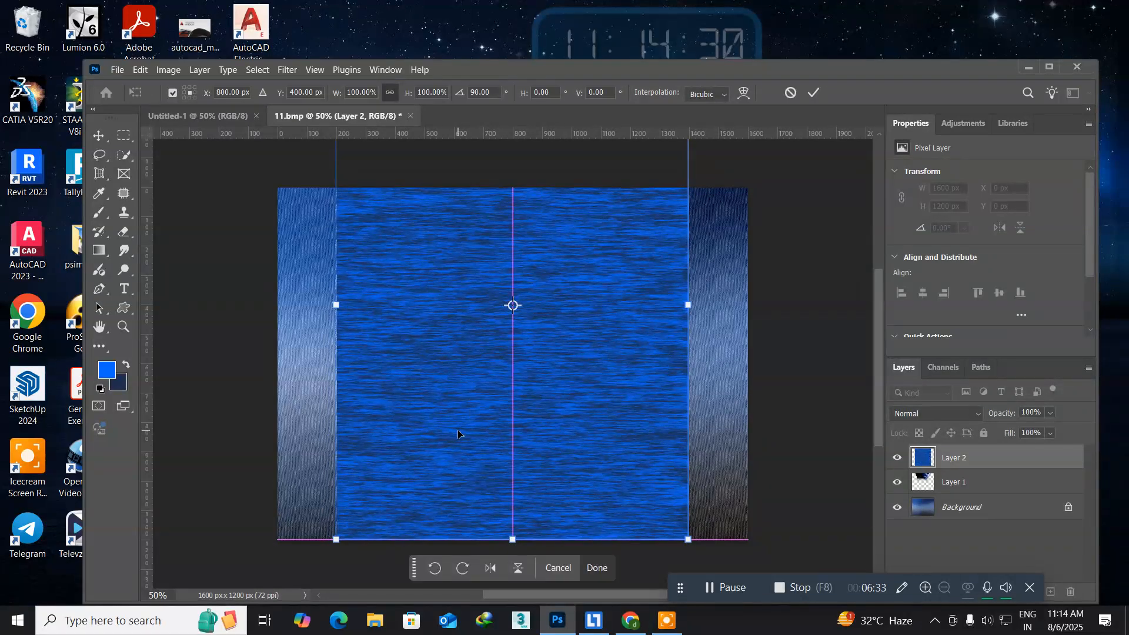
Scale the rotated fibers layer to about 1800 px wide and 490 px high, forming a water strip along the canvas's lower edge.
key(ctrl+minus)
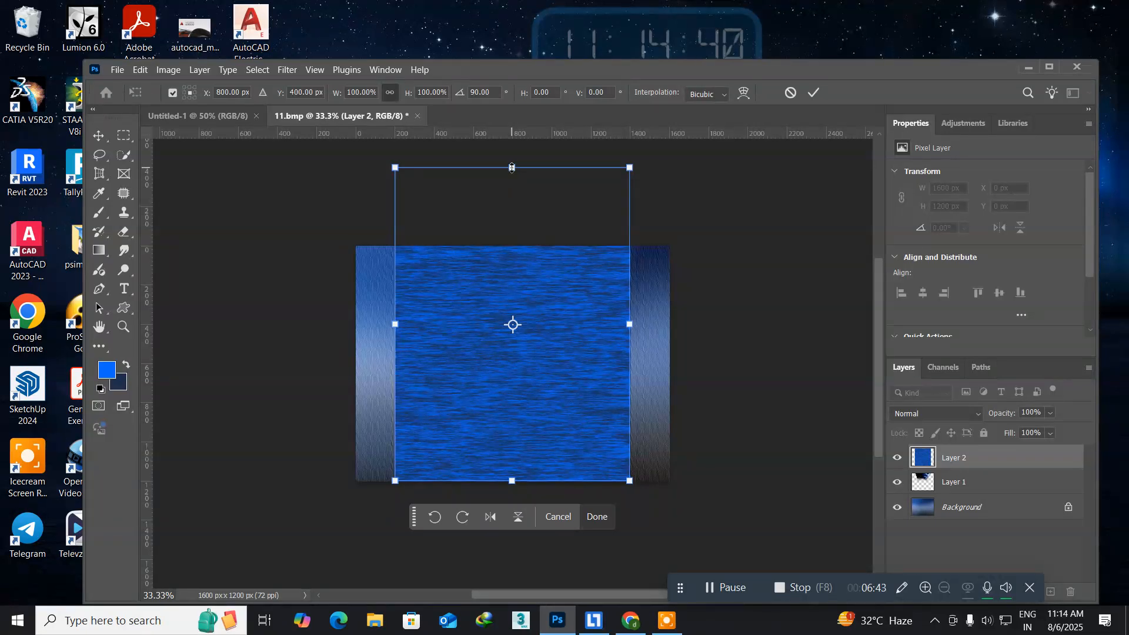
drag(512, 325, 514, 482)
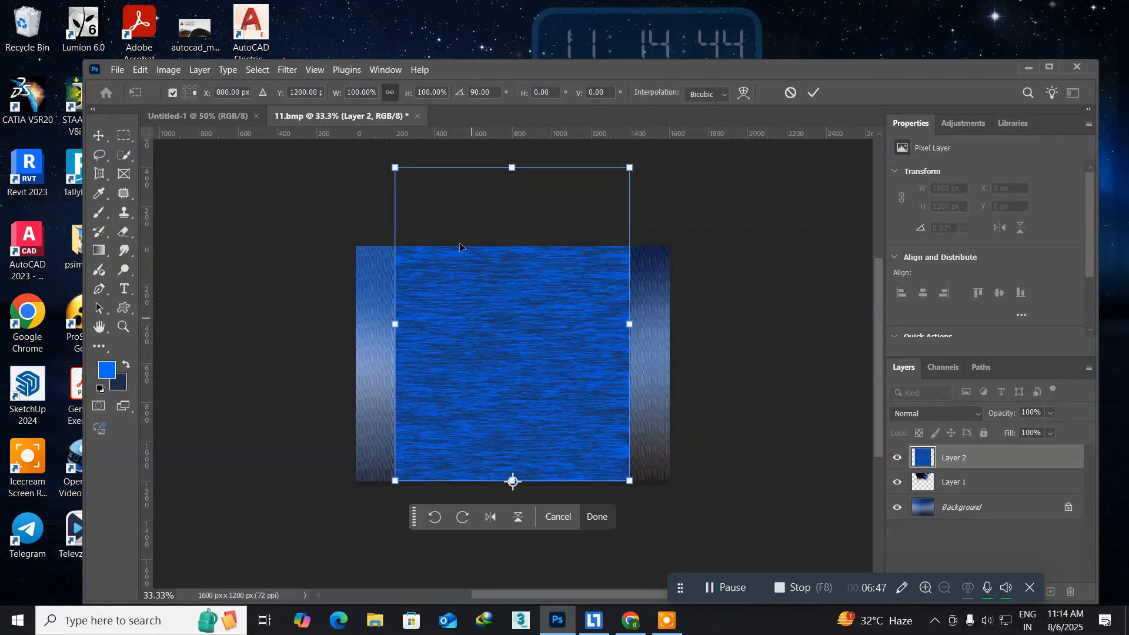
drag(514, 174, 508, 367)
drag(507, 385, 506, 391)
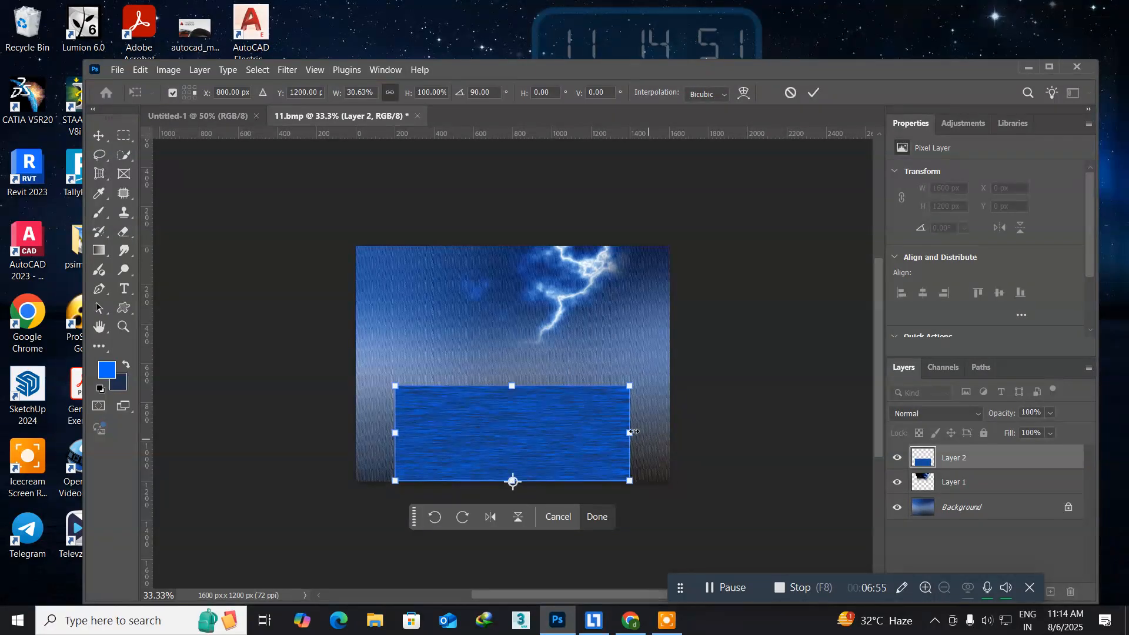
drag(647, 438, 721, 443)
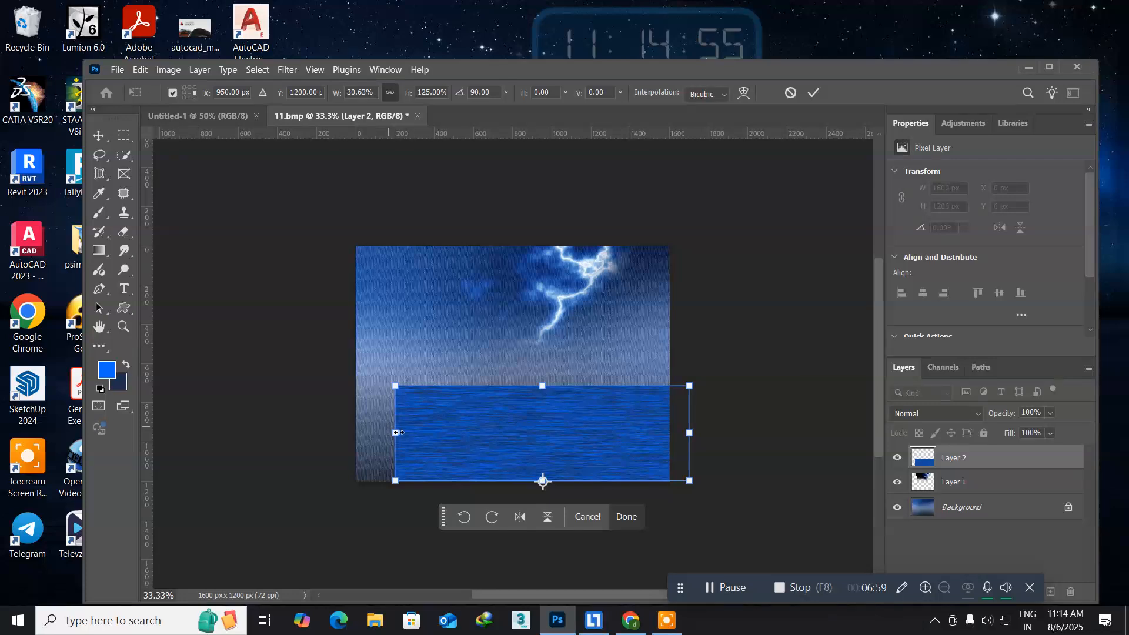
drag(398, 433, 337, 434)
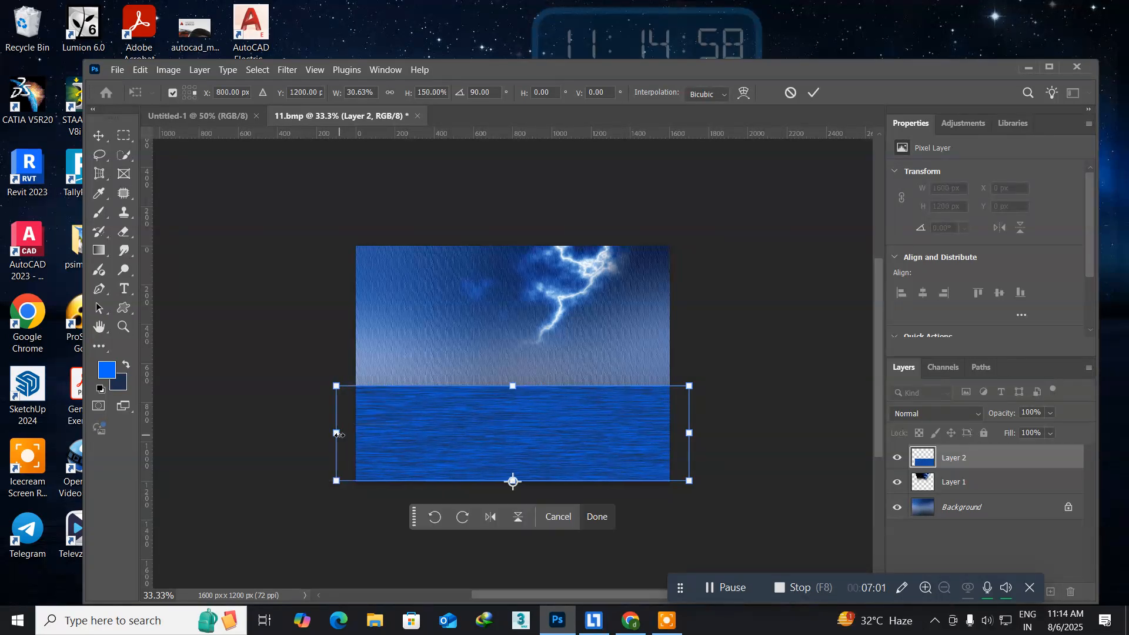
key(Return)
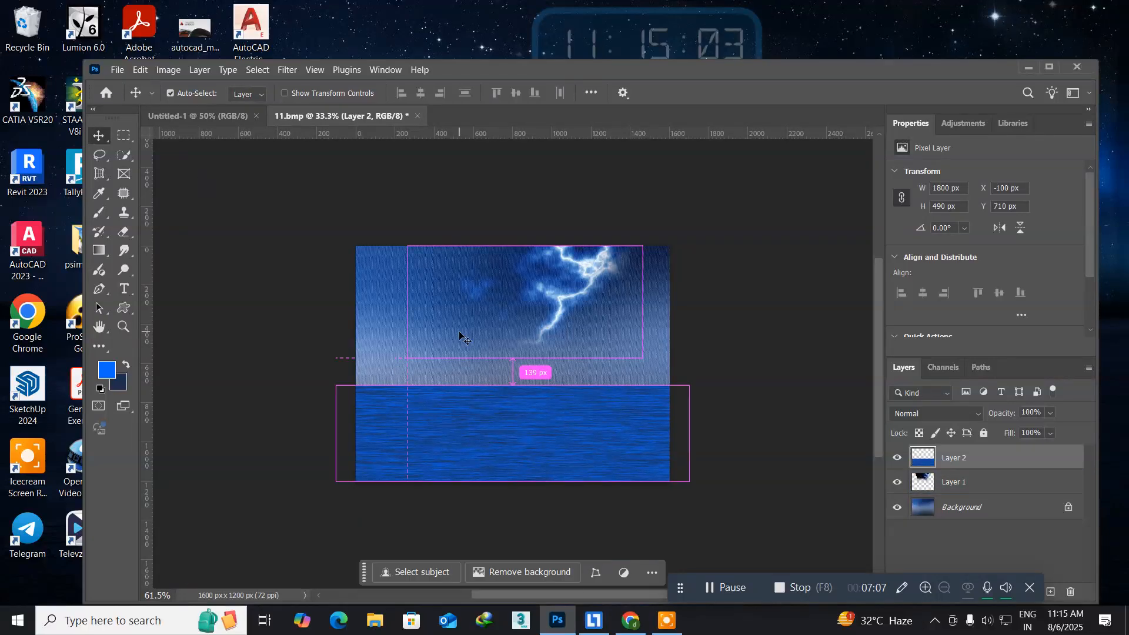
Erase the hard upper edge of the water strip with a soft 500 px eraser at 100% opacity to blend the horizon.
key(ctrl+0)
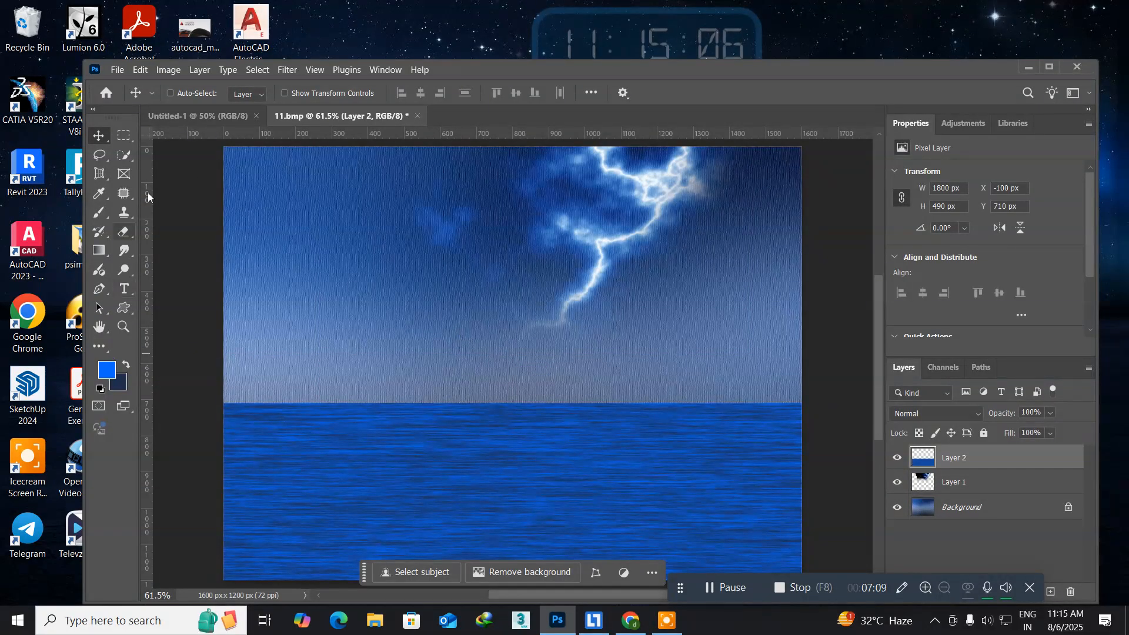
click(128, 231)
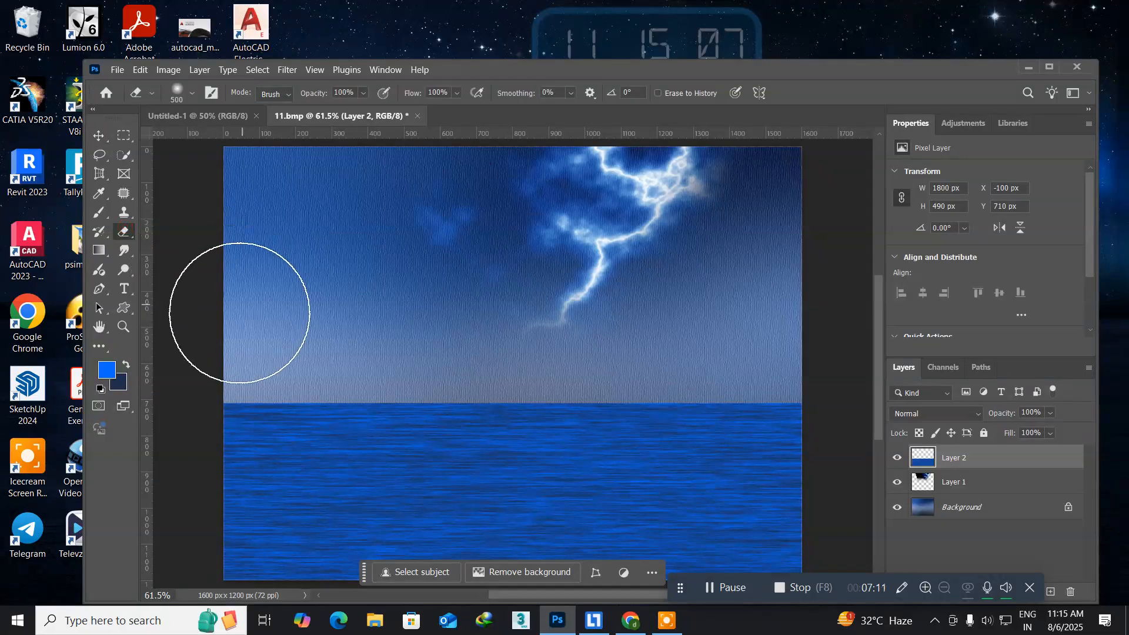
mouse_move(235, 327)
mouse_down()
mouse_move(599, 325)
mouse_move(688, 340)
mouse_move(813, 328)
mouse_up()
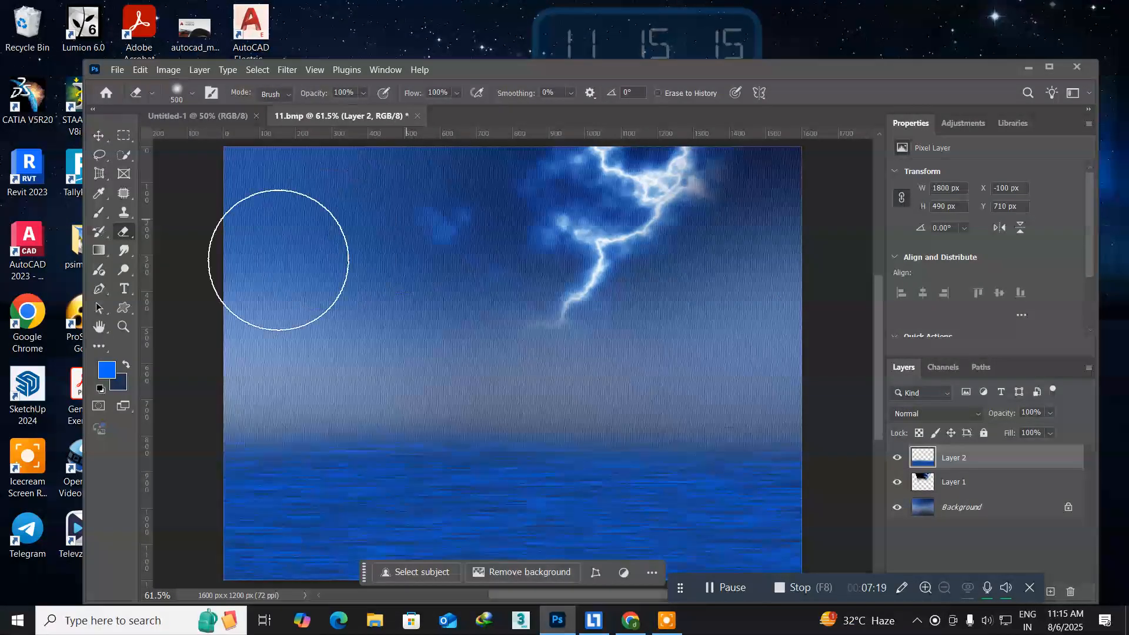
click(100, 137)
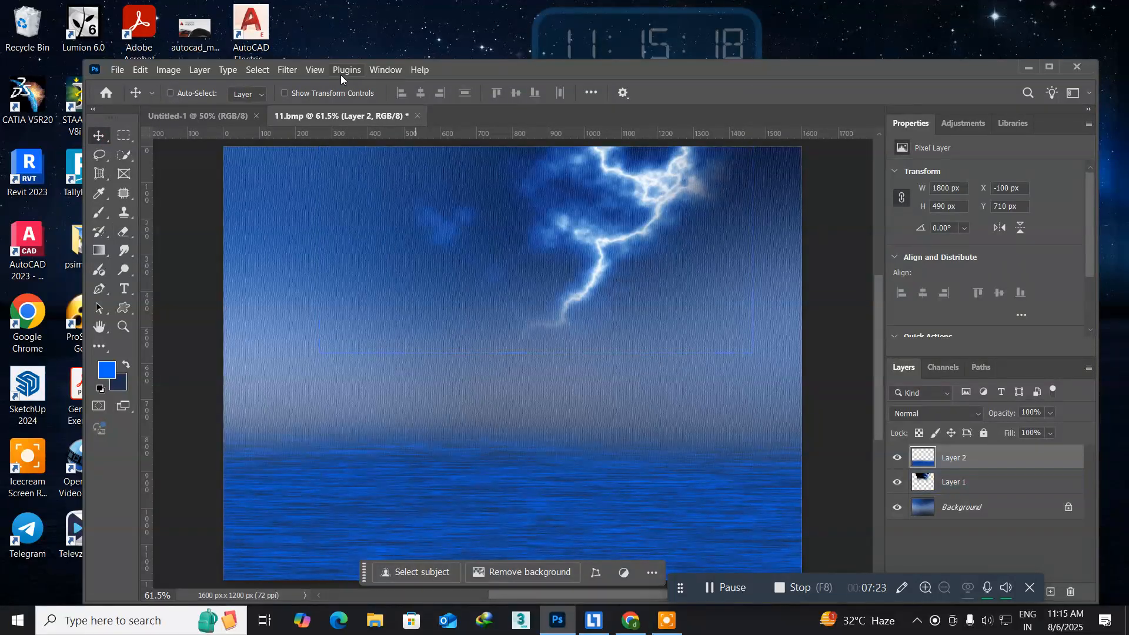
Apply Motion Blur to the water layer with an angle of 0° and a reduced distance.
click(287, 71)
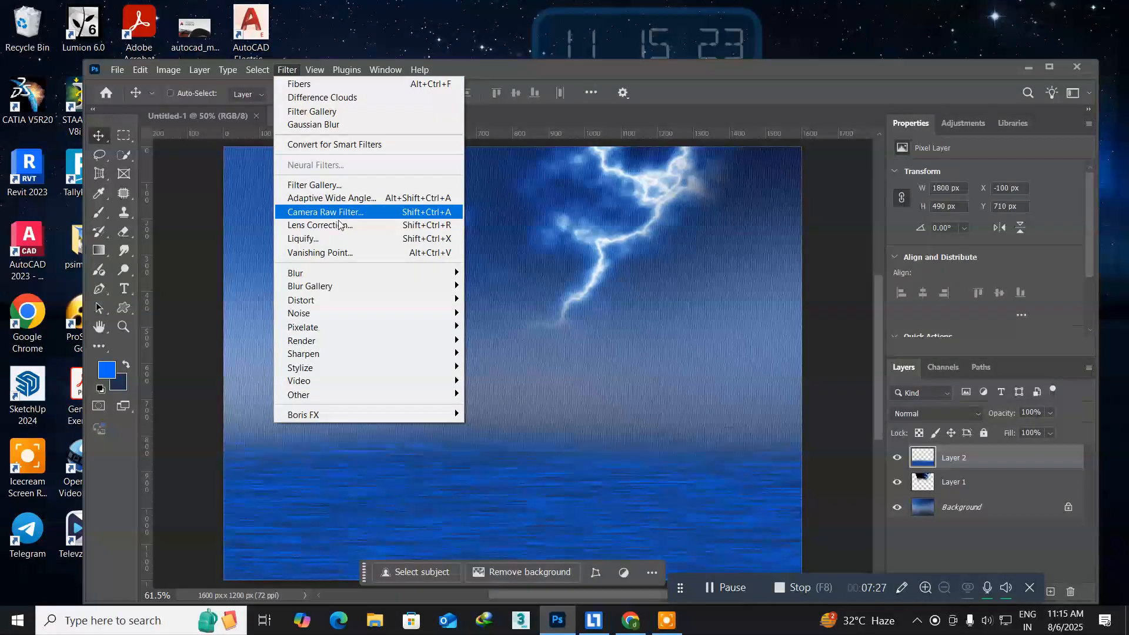
mouse_move(351, 272)
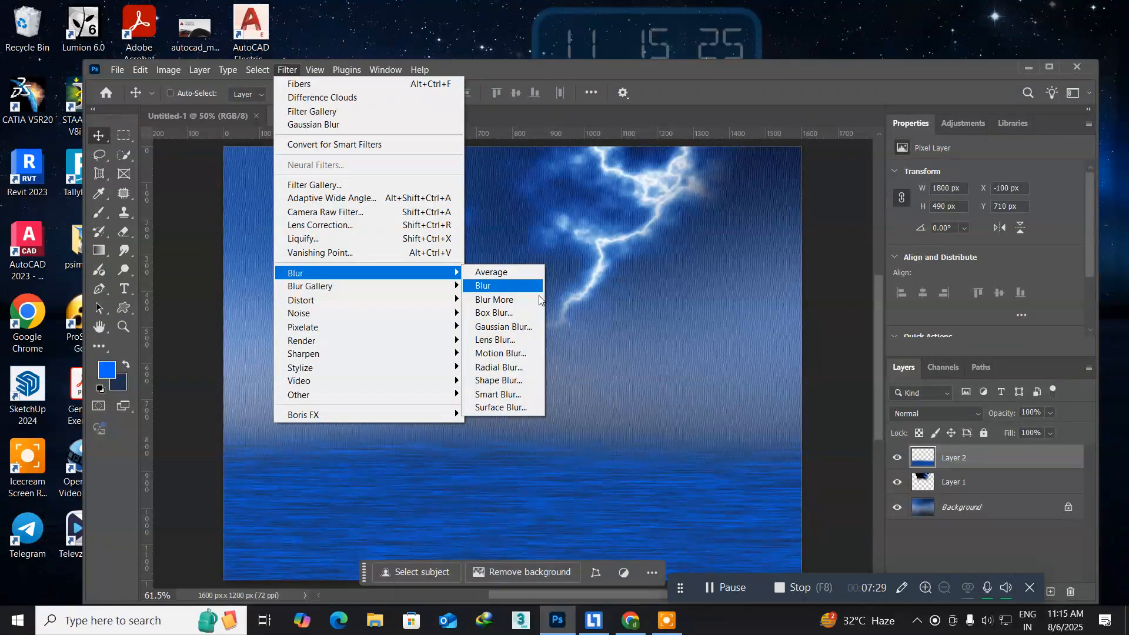
click(521, 353)
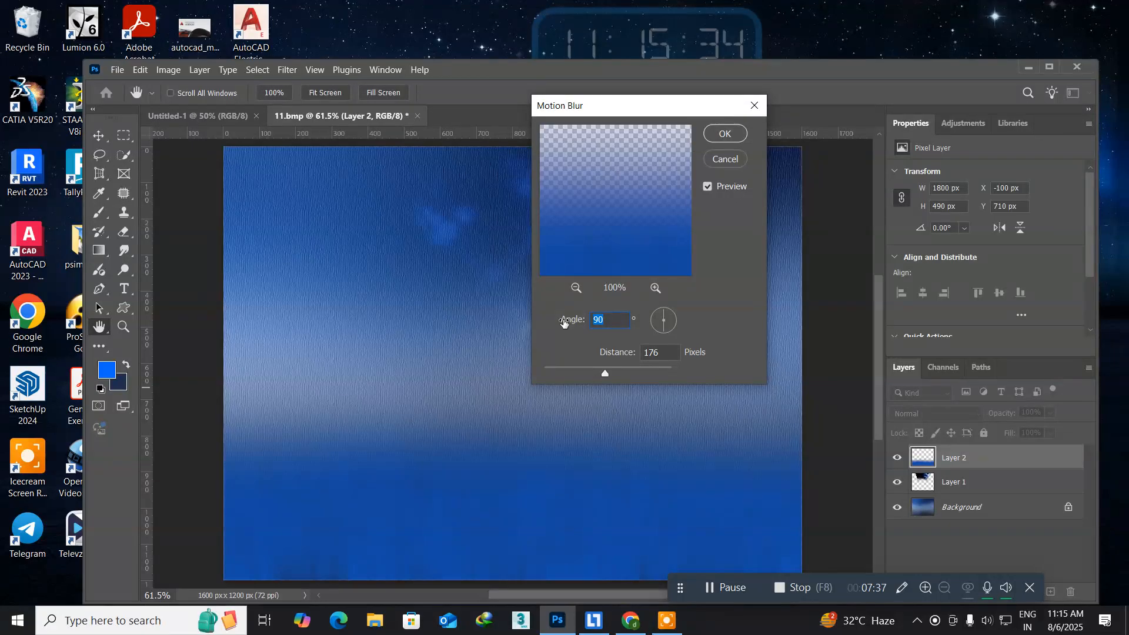
text(0)
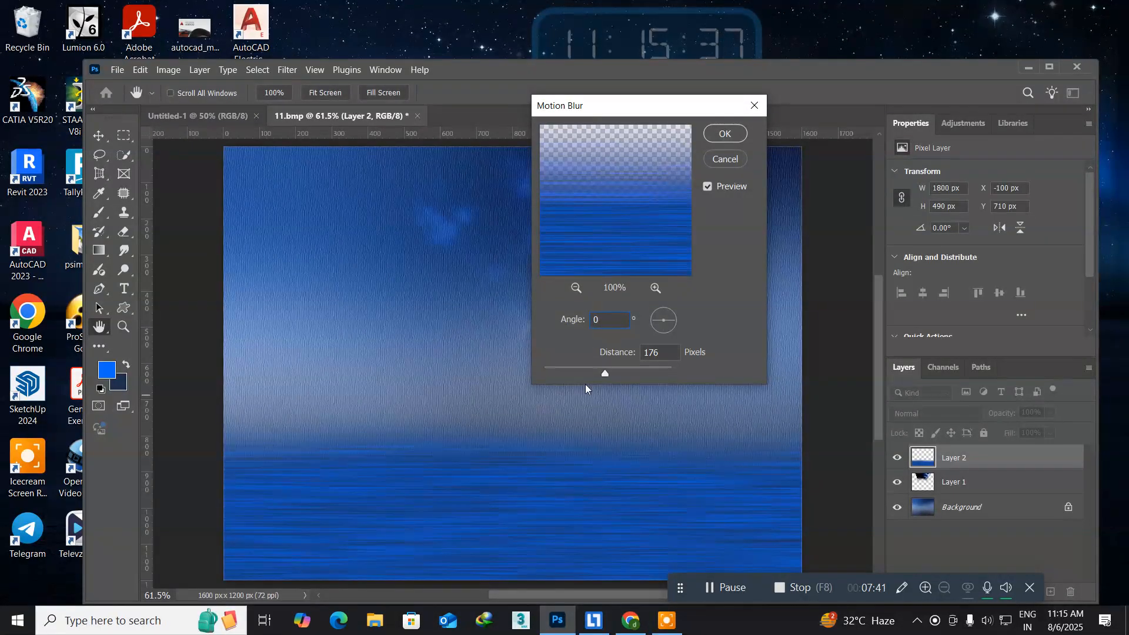
drag(600, 371, 568, 375)
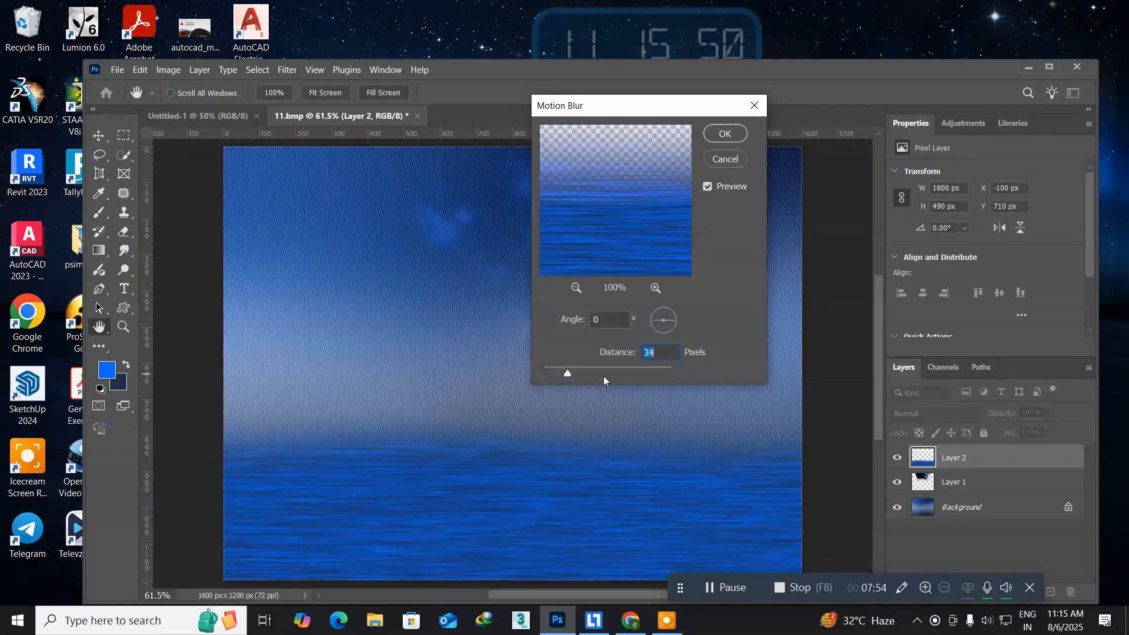
click(724, 134)
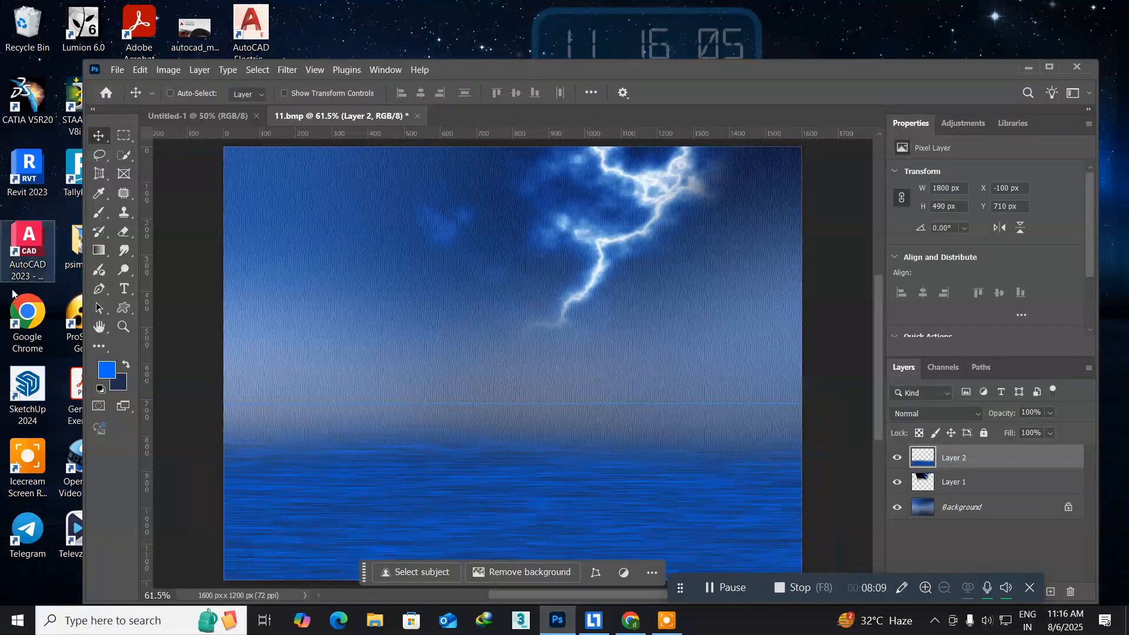
Start opening another image and browse to the videos folder on New Volume (F:).
click(117, 69)
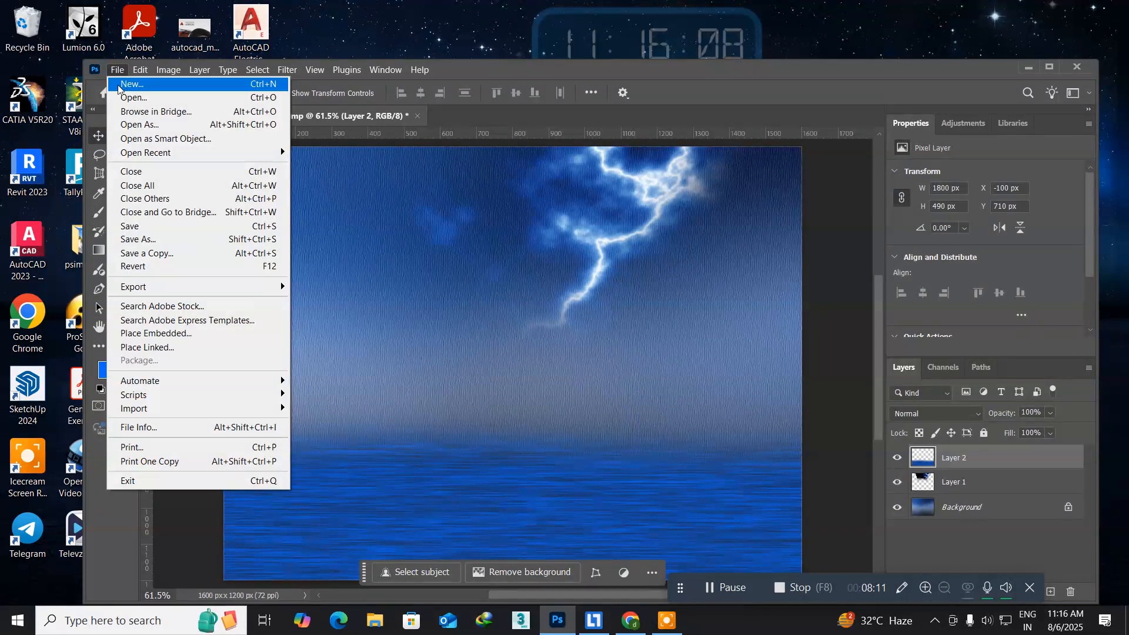
click(125, 98)
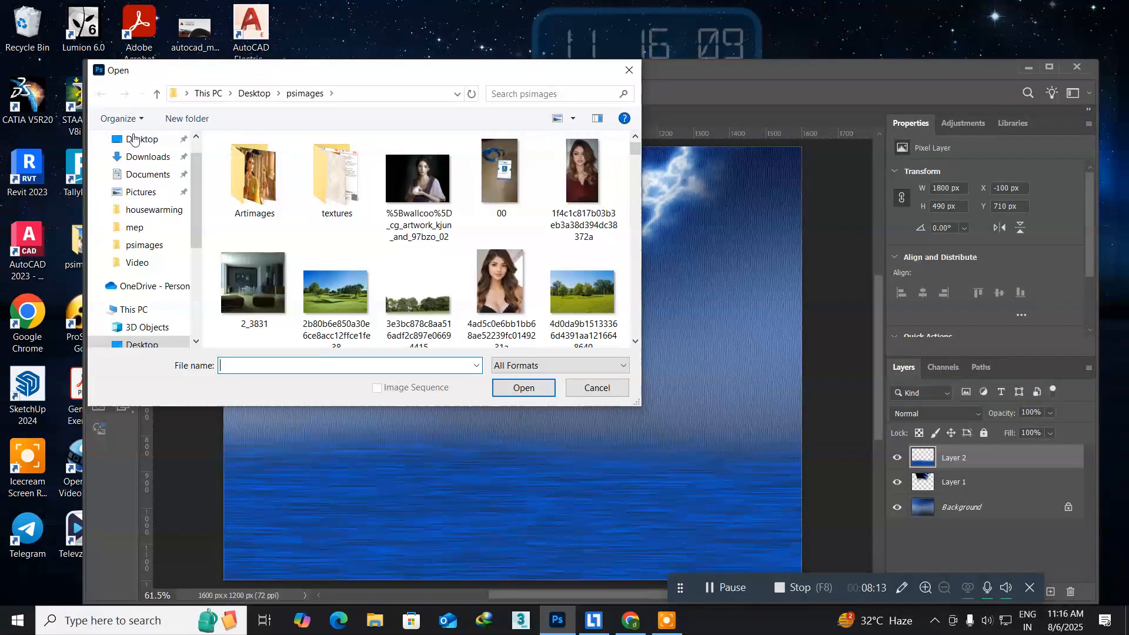
scroll(147, 271, down, 4)
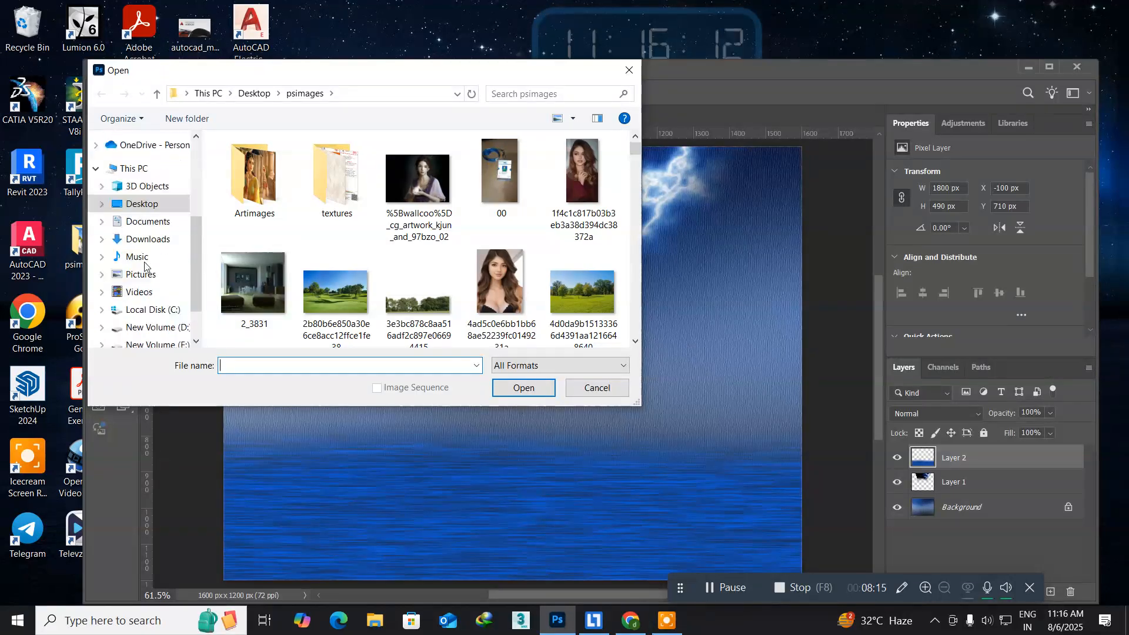
click(152, 297)
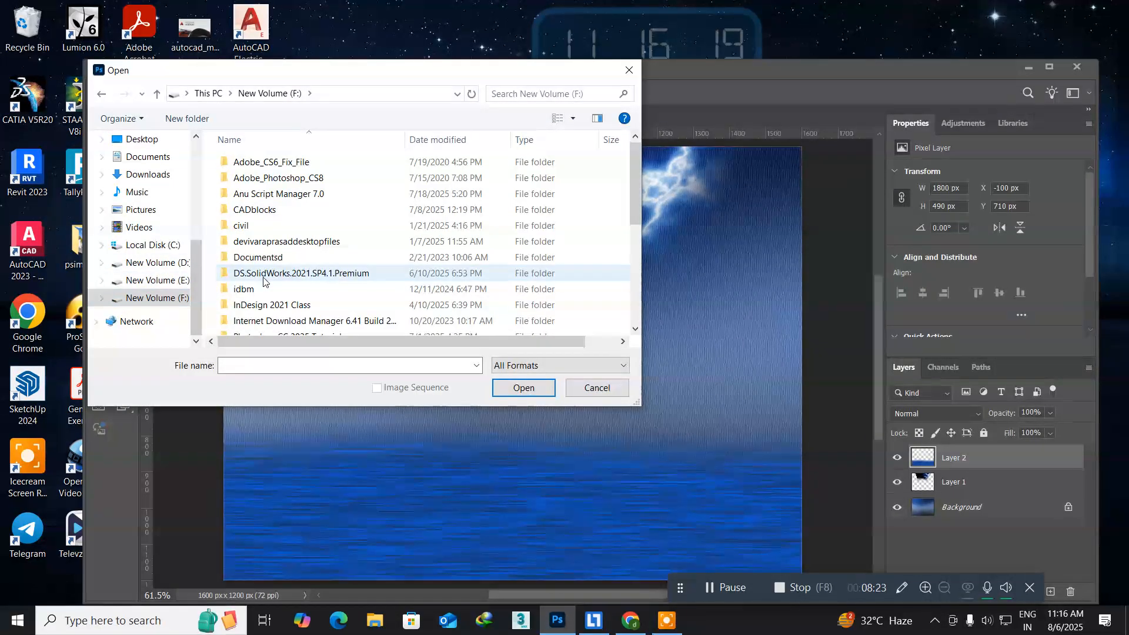
scroll(263, 281, down, 4)
scroll(257, 300, up, 1)
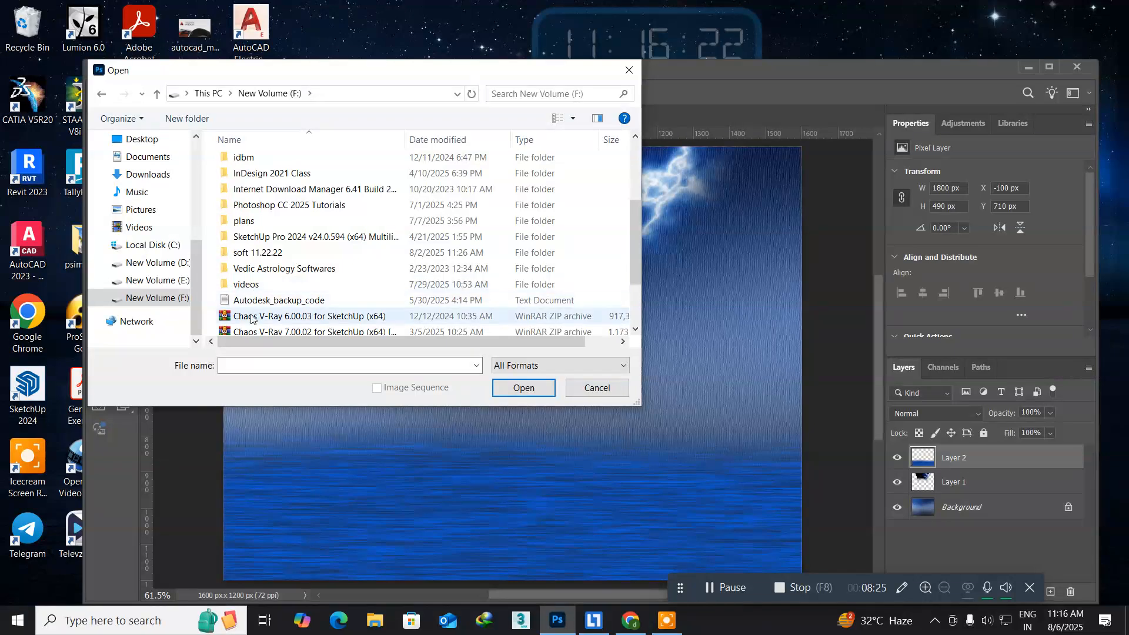
double_click(245, 284)
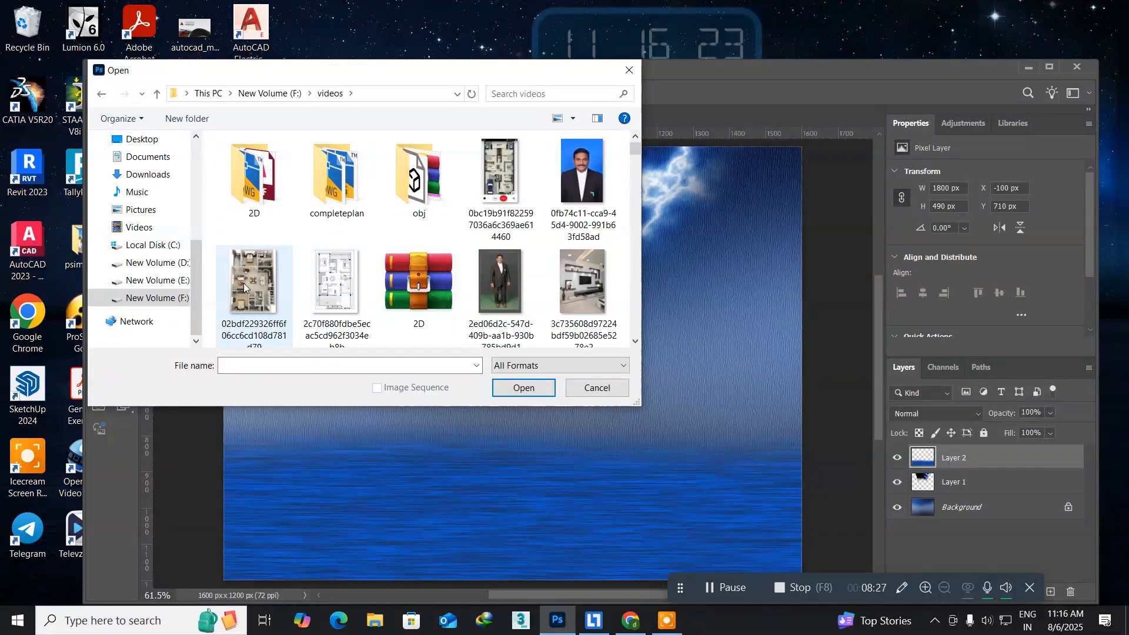
Open the image wallpapersden.com_touching-the-moon_1920x1080 from the videos folder.
scroll(417, 277, down, 5)
scroll(409, 254, down, 10)
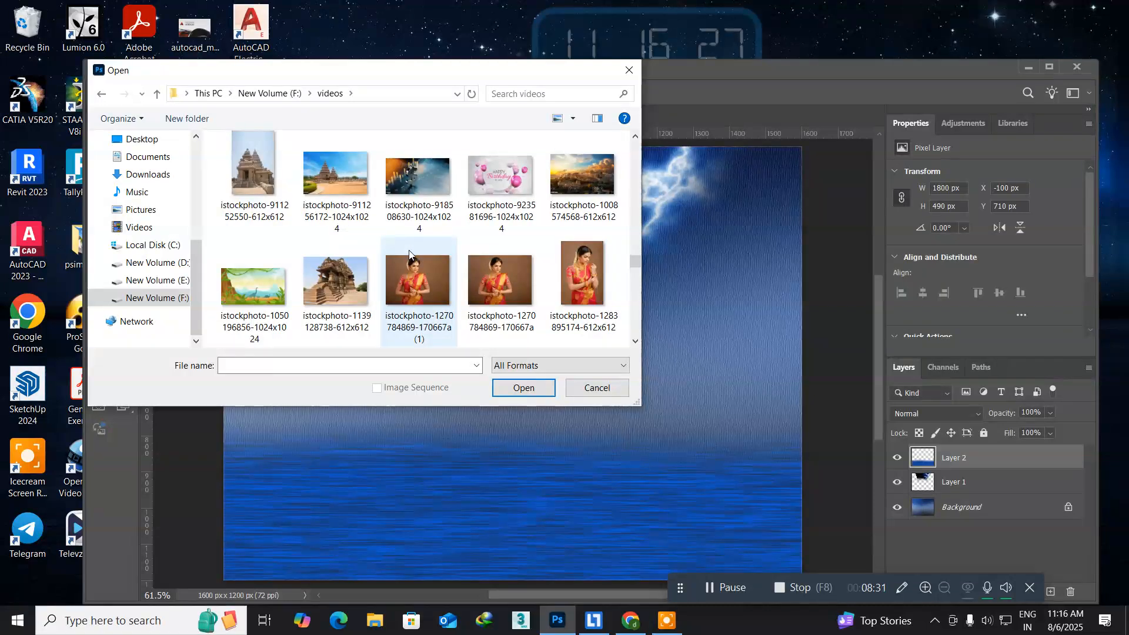
scroll(409, 254, down, 5)
scroll(409, 254, down, 5)
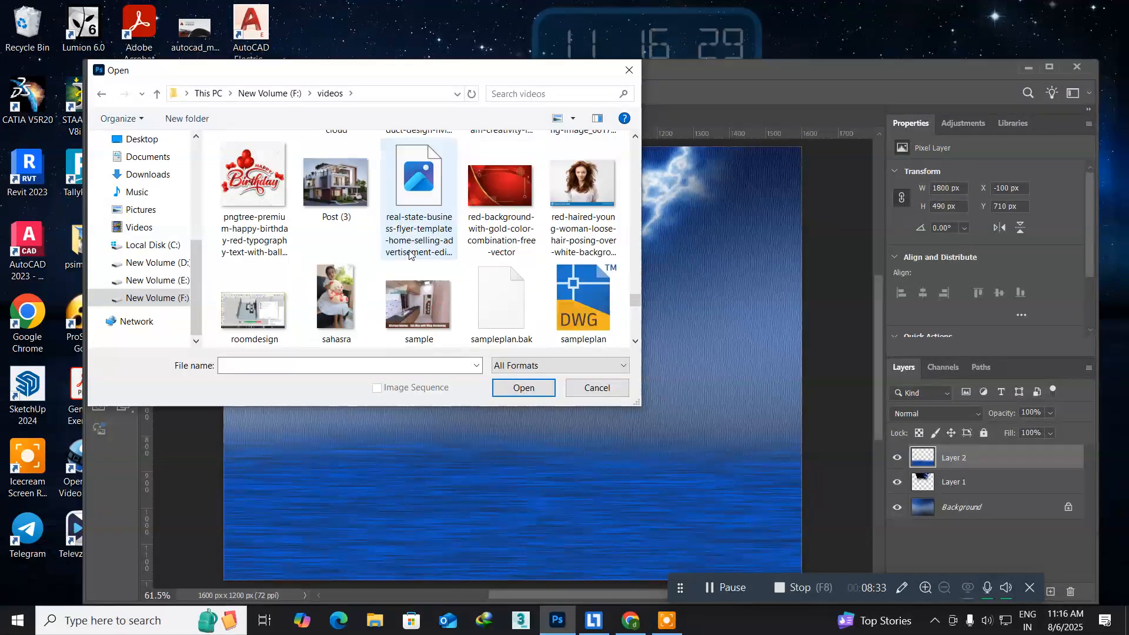
scroll(409, 254, down, 3)
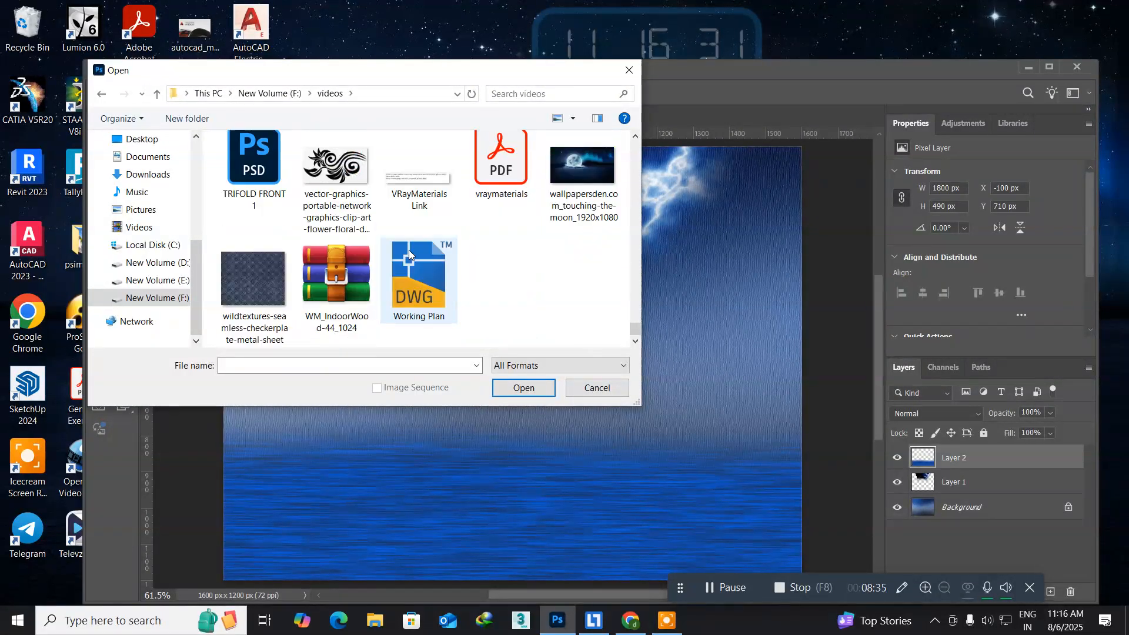
click(596, 177)
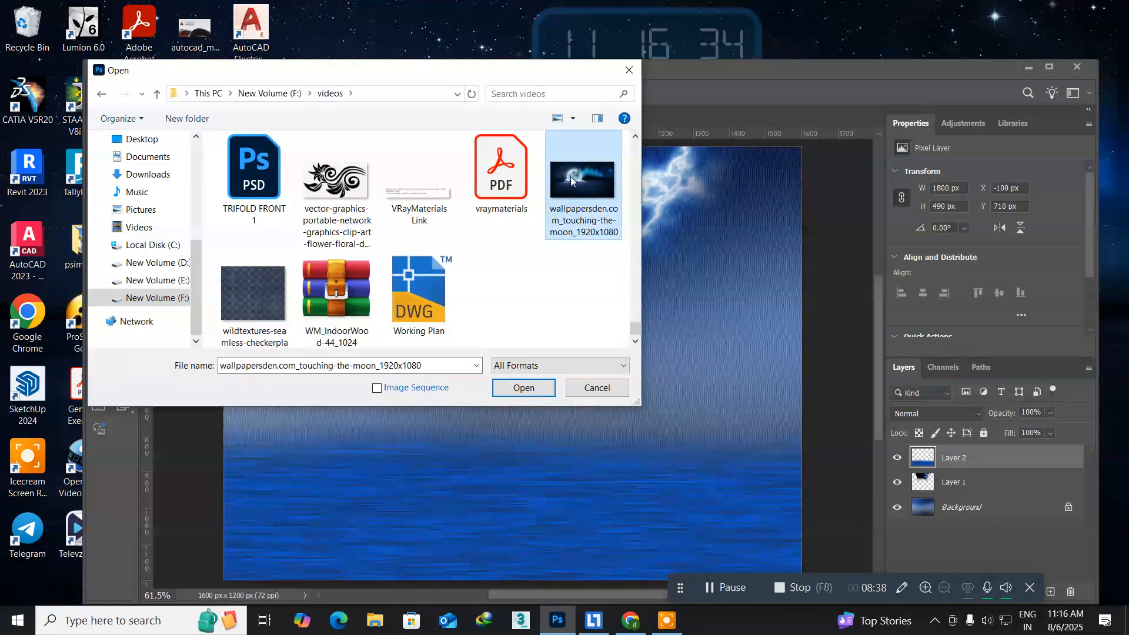
click(526, 389)
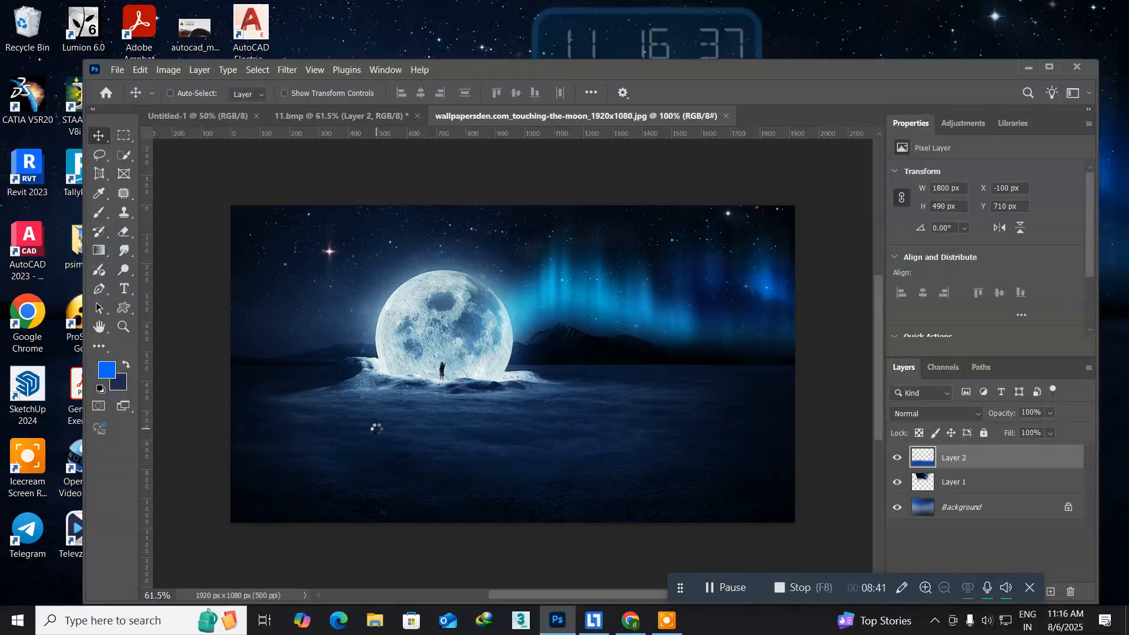
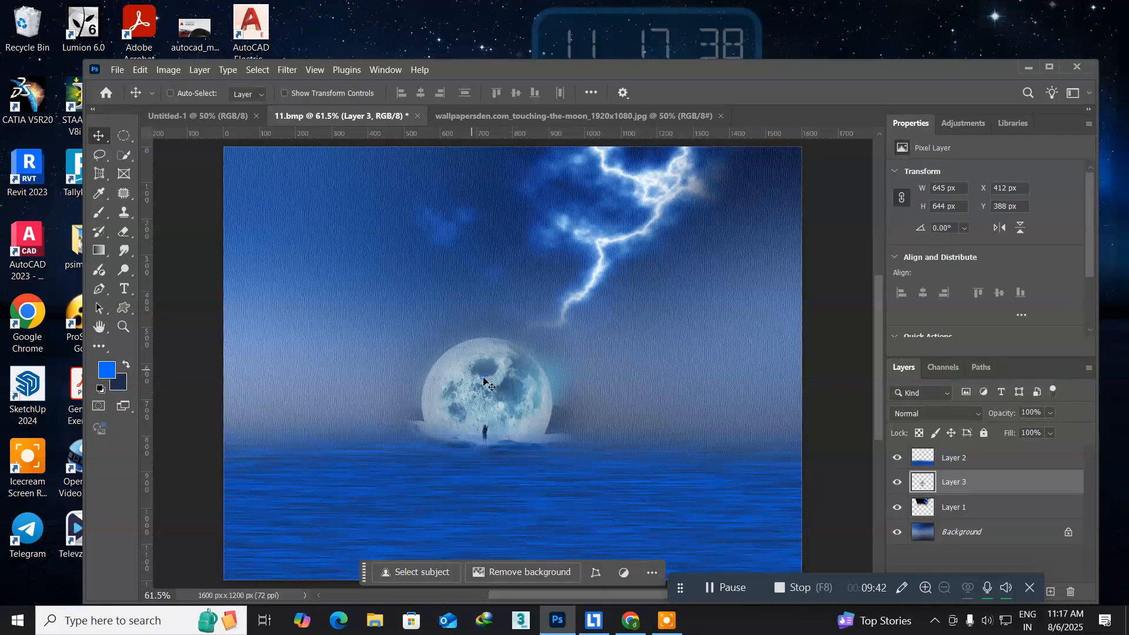
Nudge the moon layer down to Y 417 px so its base sinks slightly into the water at the horizon.
click(502, 386)
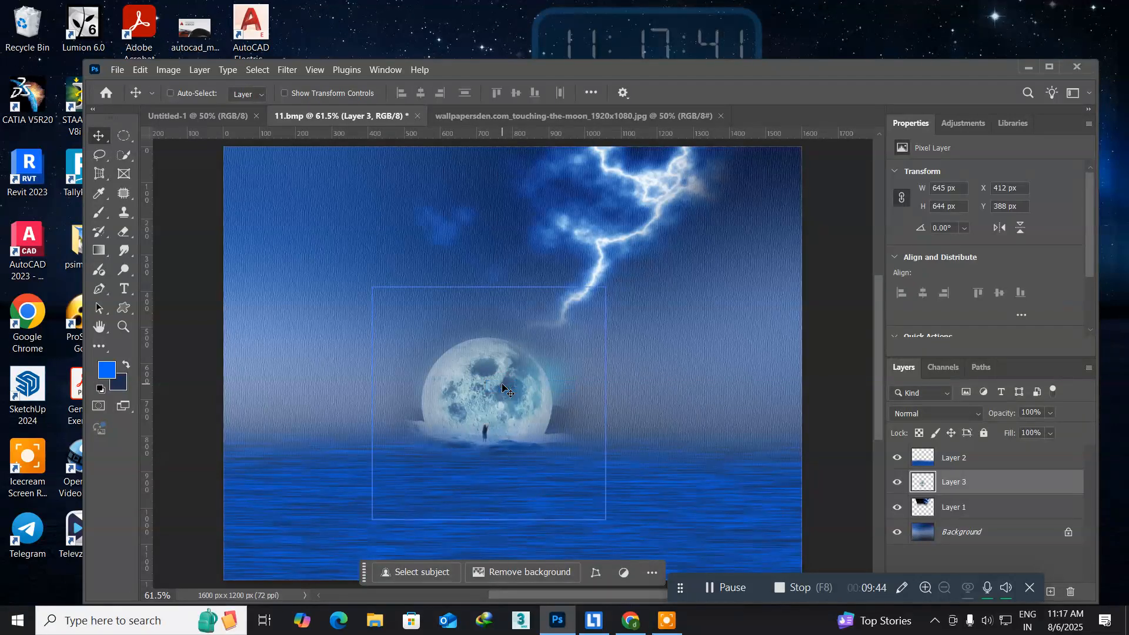
key(Down)
key(Down)
key(Down)
key(Down)
key(Down)
key(Down)
key(Down)
key(Down)
key(Down)
key(Down)
key(Down)
key(Down)
key(Down)
key(Down)
key(Down)
key(Down)
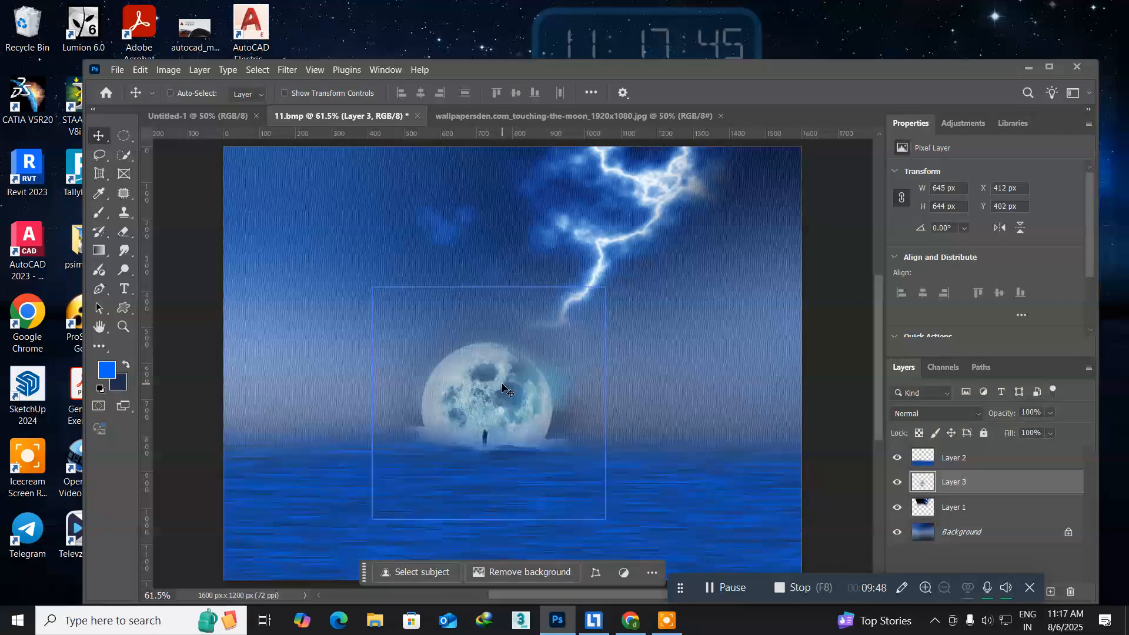
key(Down)
key(Down)
key(Down)
key(Down)
key(Down)
key(Down)
key(Down)
key(Down)
key(Down)
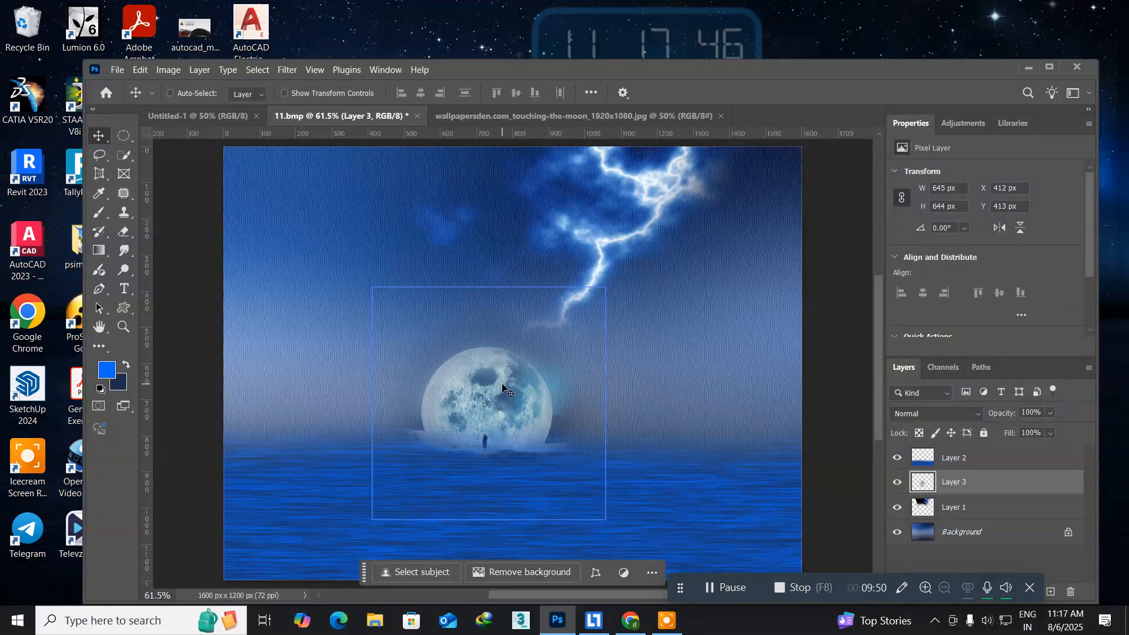
key(Down)
key(Down)
key(Down)
key(Down)
key(Down)
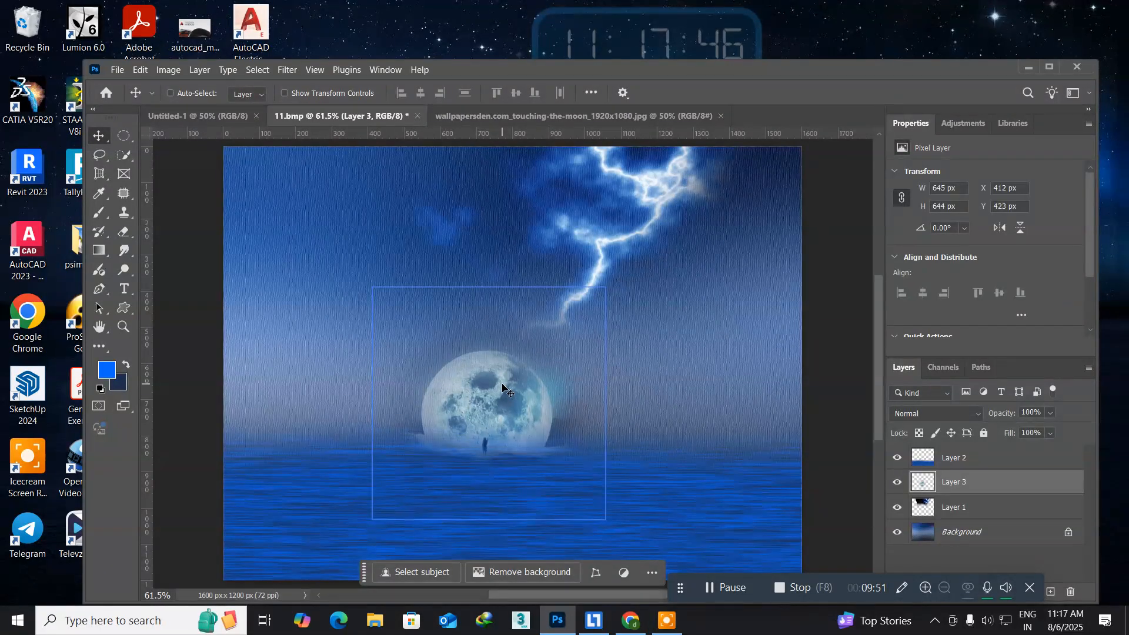
key(Up)
key(Up)
key(Up)
key(Up)
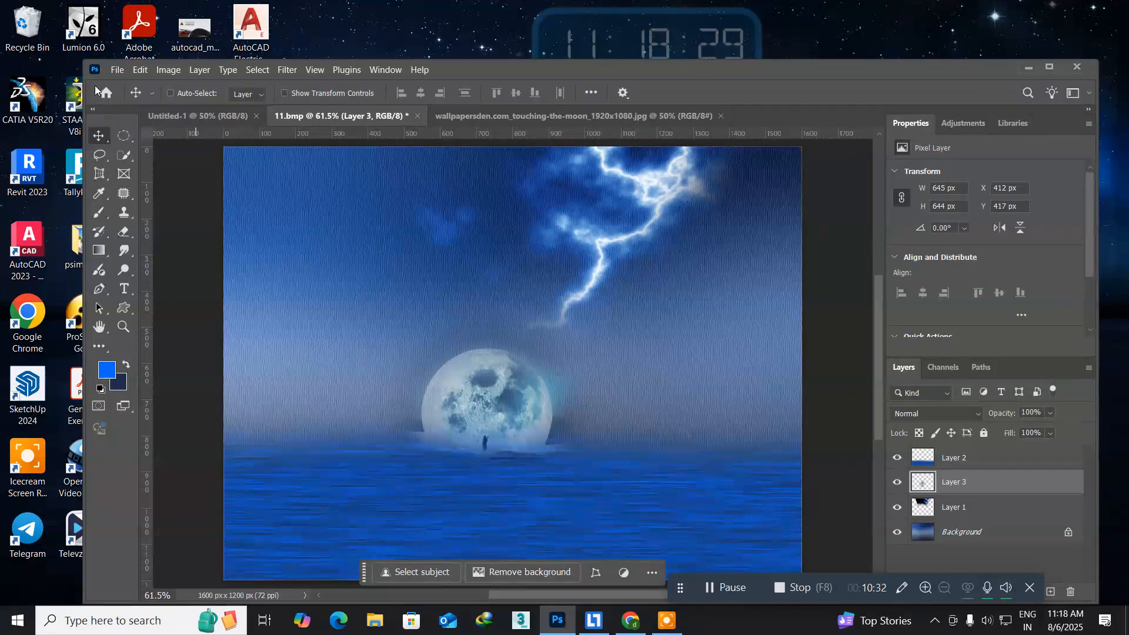
Make the Background layer active and set the background colour to white.
right_click(300, 229)
click(317, 234)
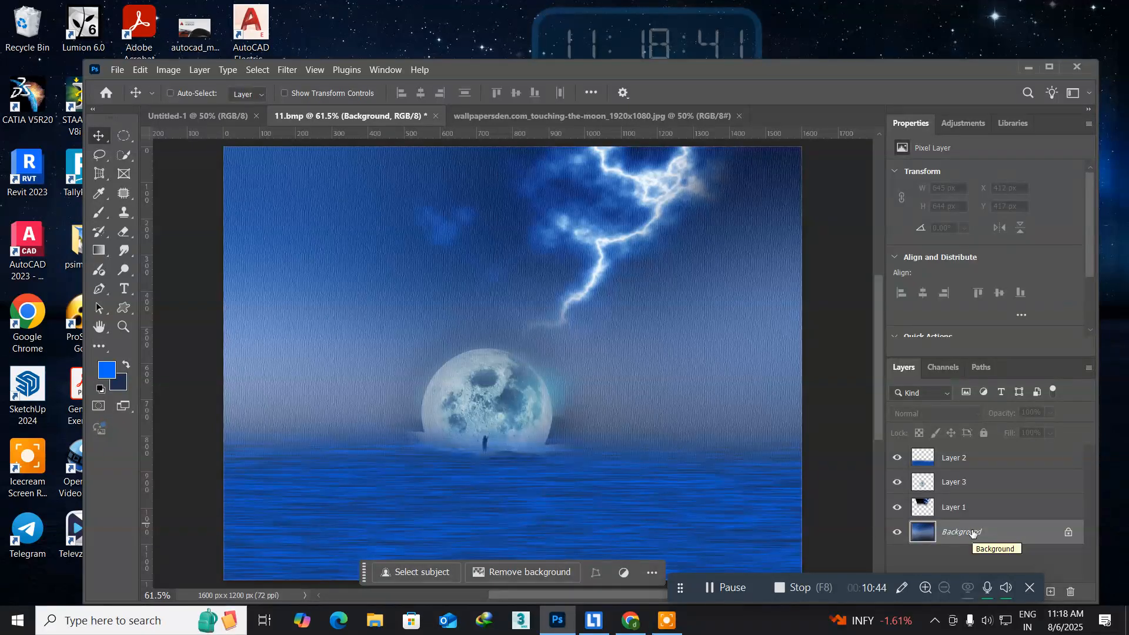
click(123, 385)
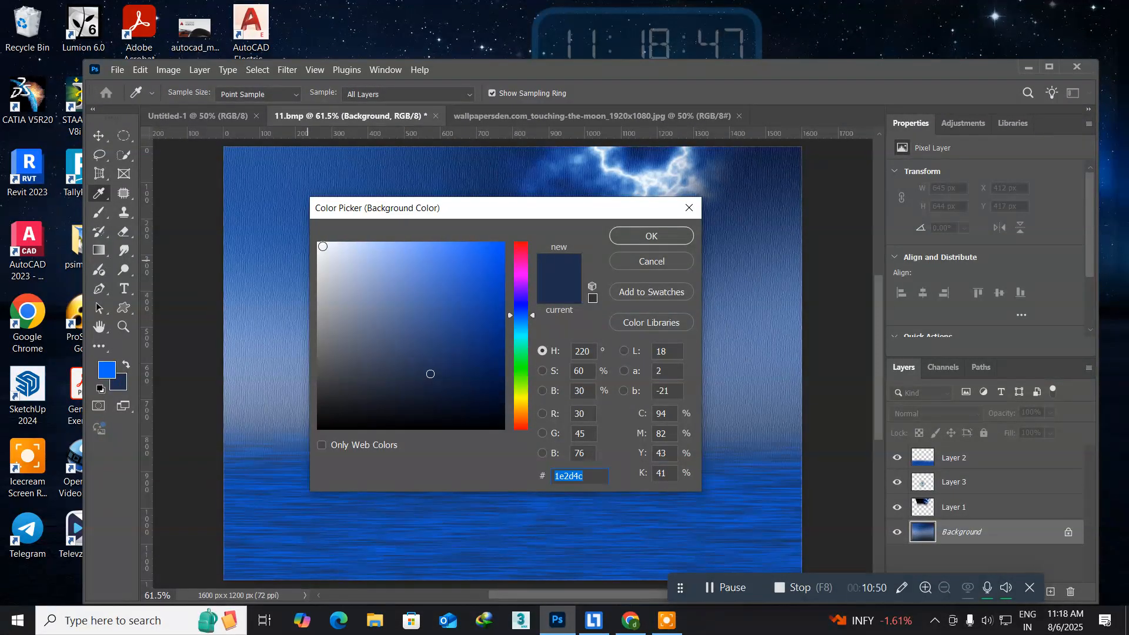
click(321, 246)
click(642, 236)
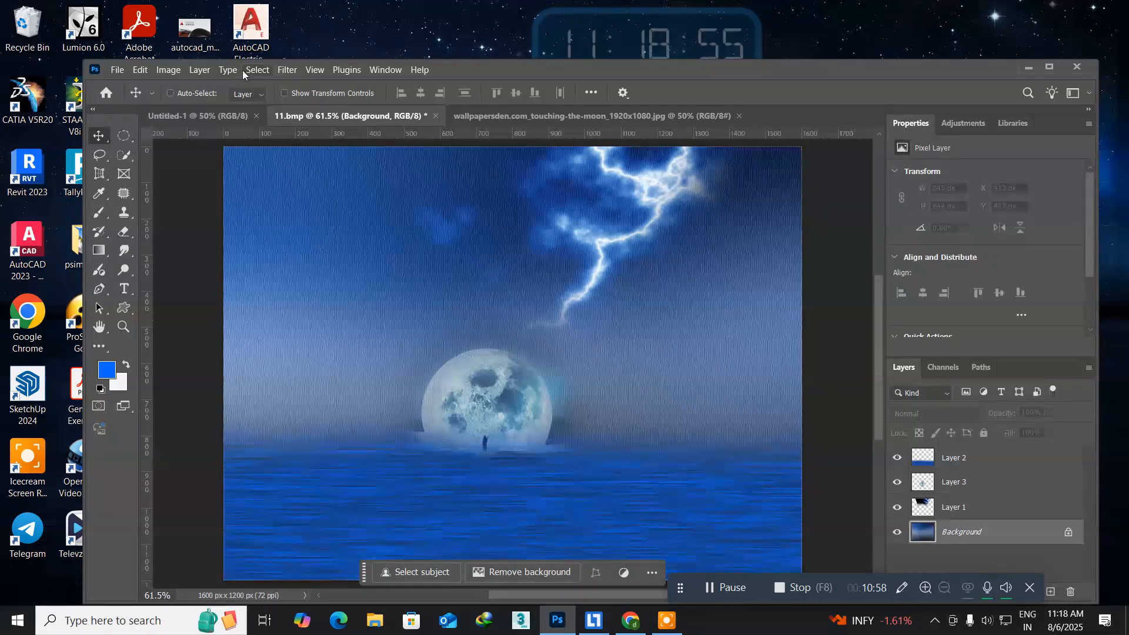
Try rendering Clouds on the Background layer with the blue and white colours, and undo the filter.
click(287, 71)
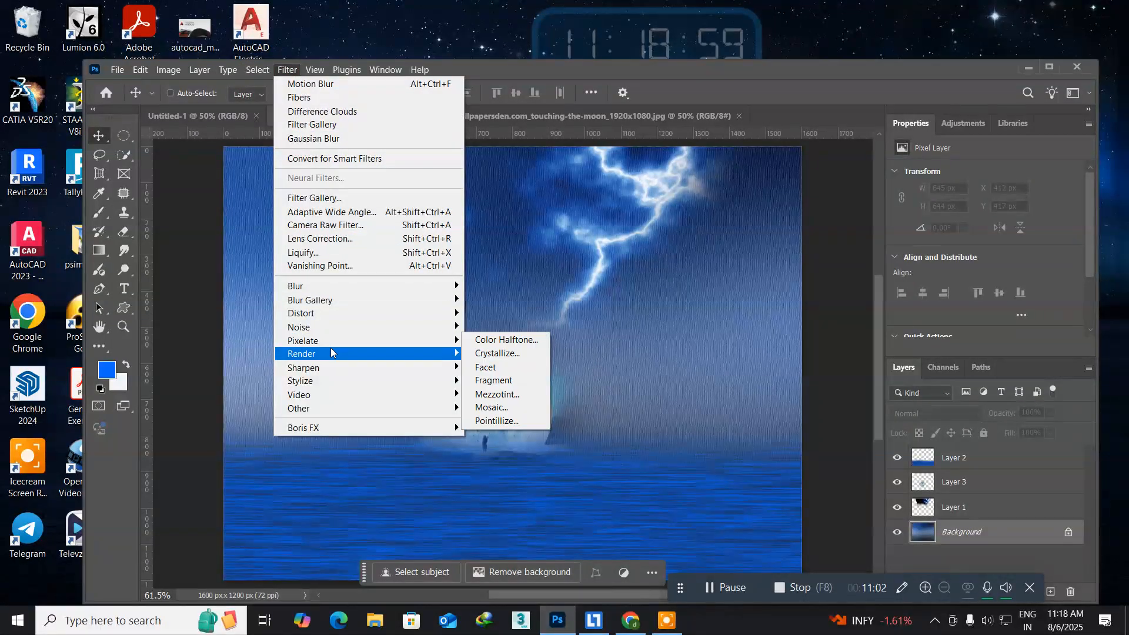
mouse_move(412, 343)
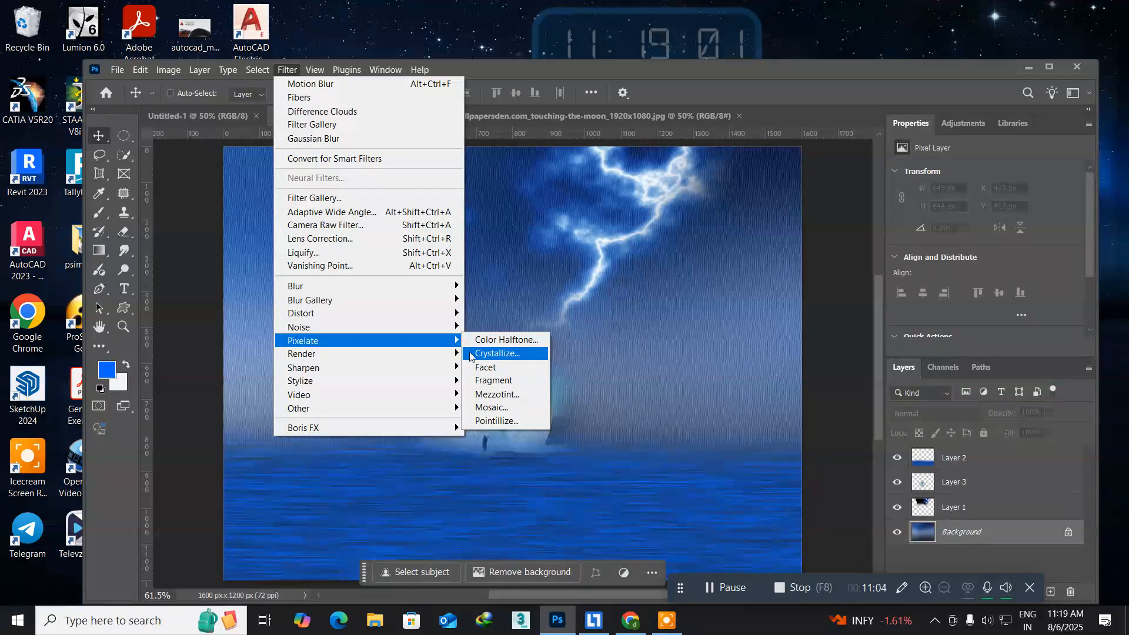
mouse_move(427, 359)
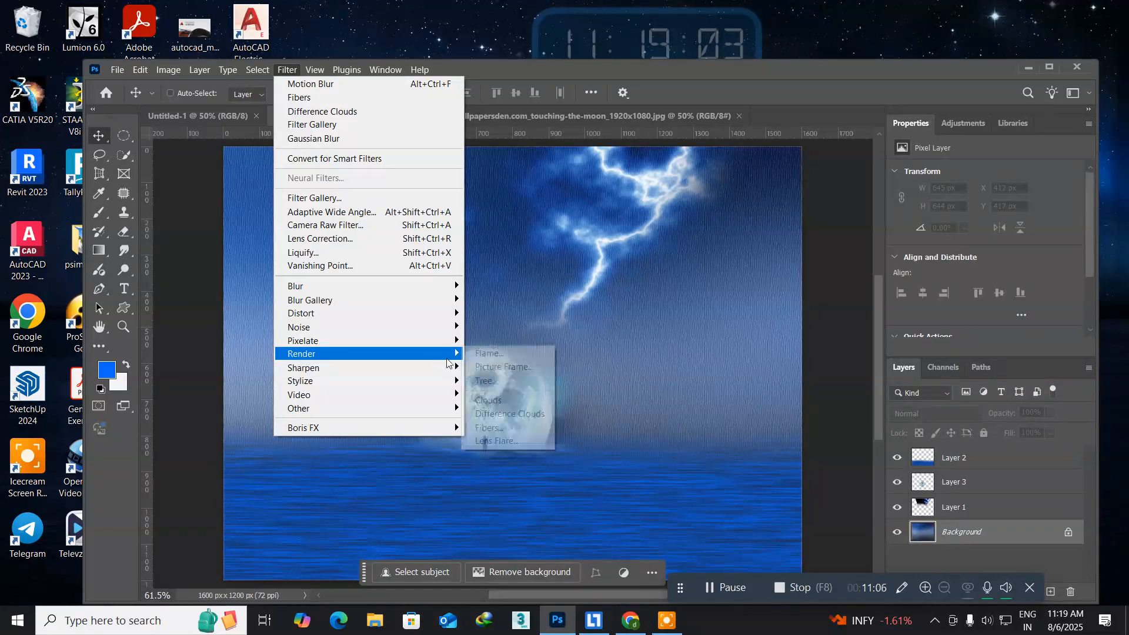
click(487, 400)
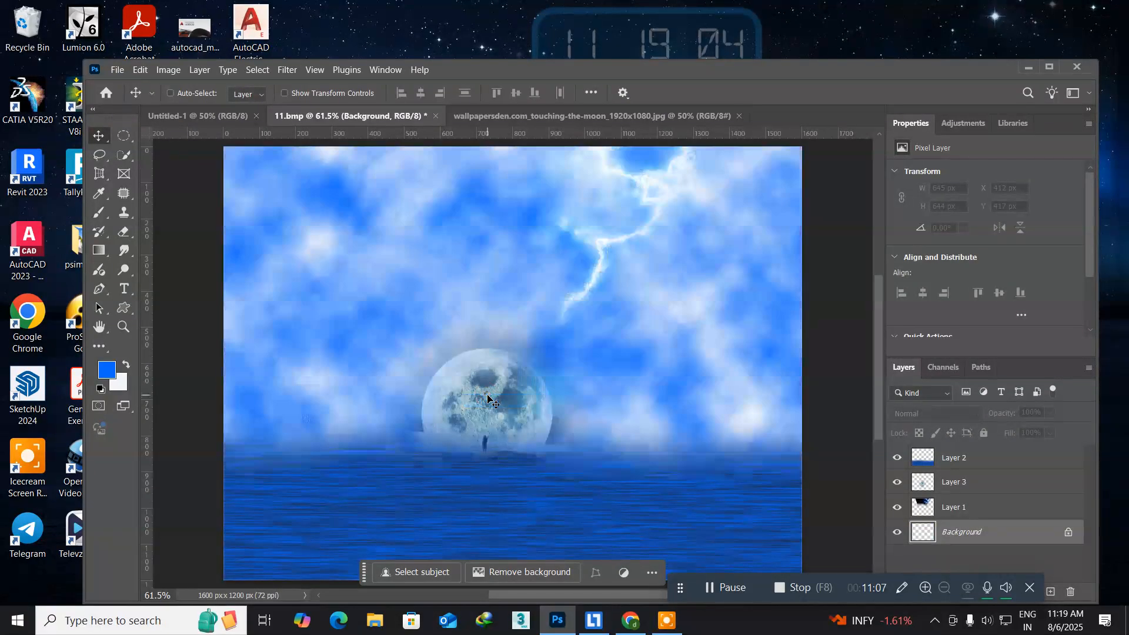
ctrl+click(489, 401)
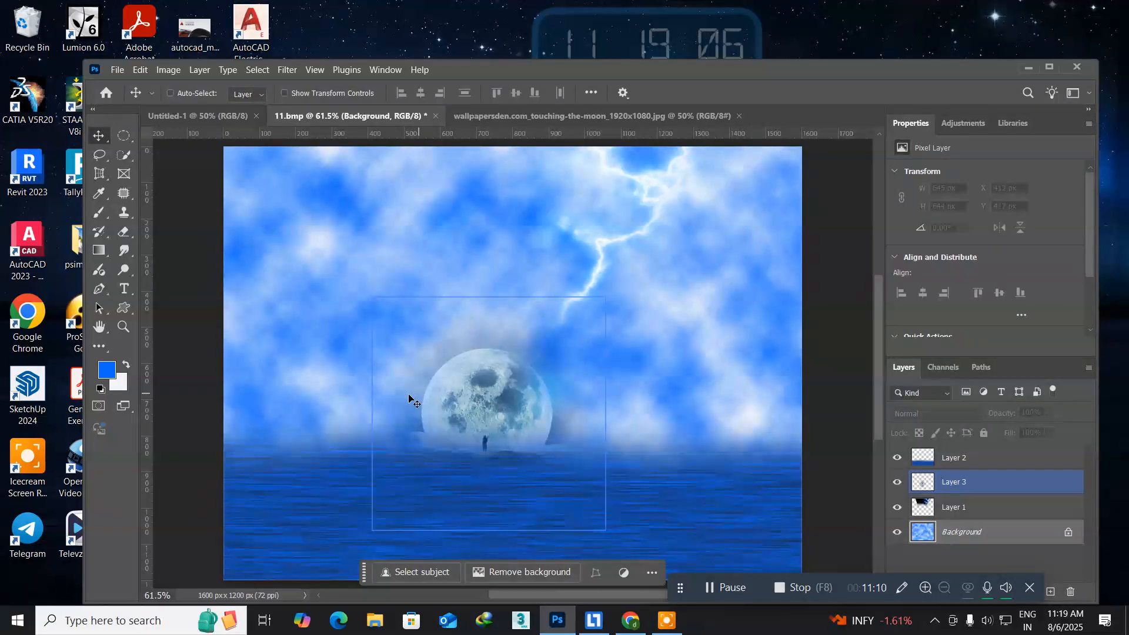
key(ctrl+d)
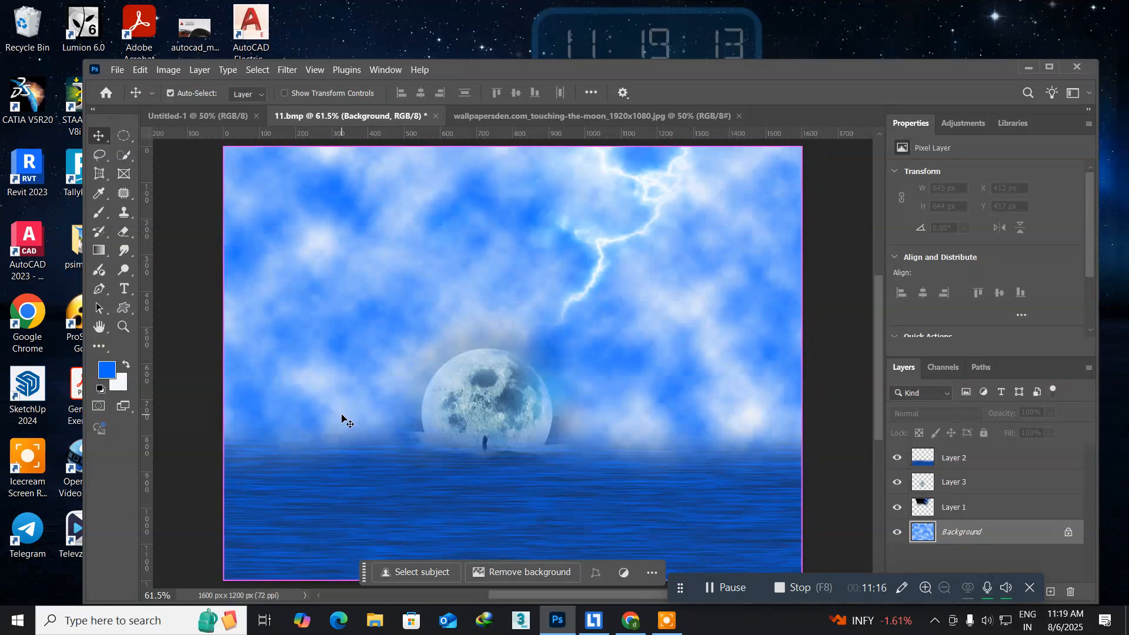
key(ctrl+z)
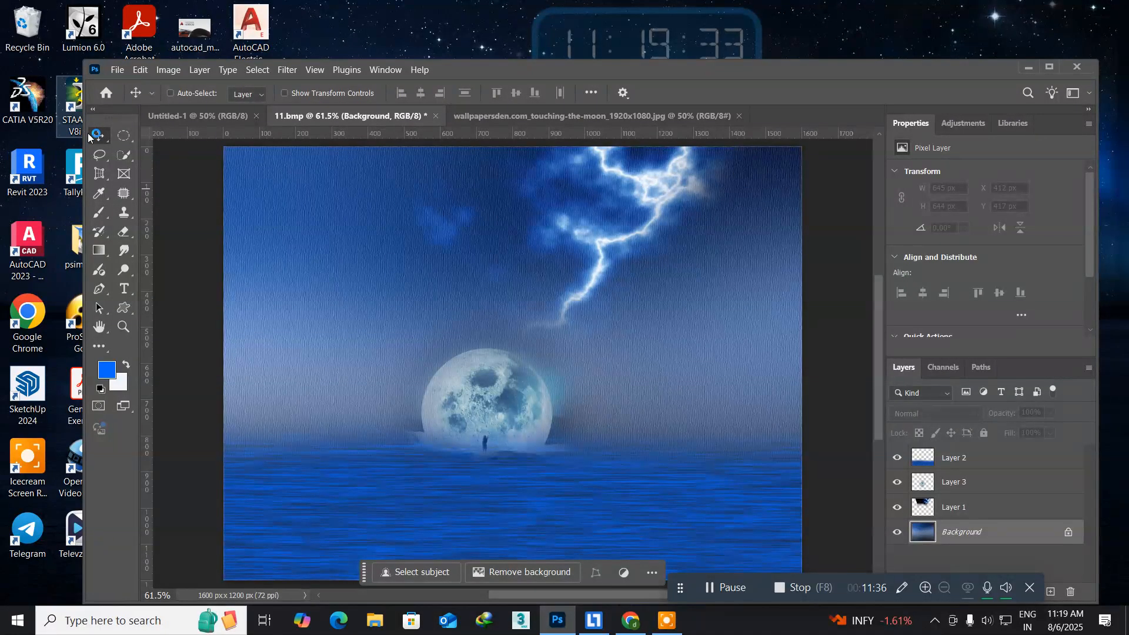
Select the lightning layer, Layer 1, and place a duplicate of it below and to the right at X 519 px, Y 189 px.
ctrl+click(368, 232)
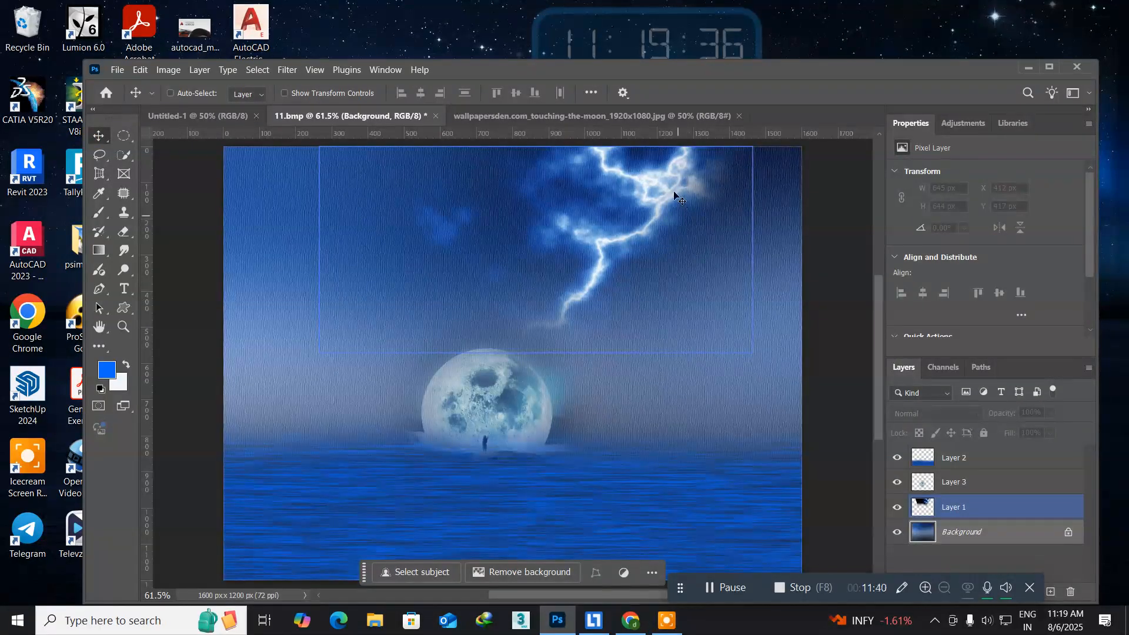
right_click(651, 179)
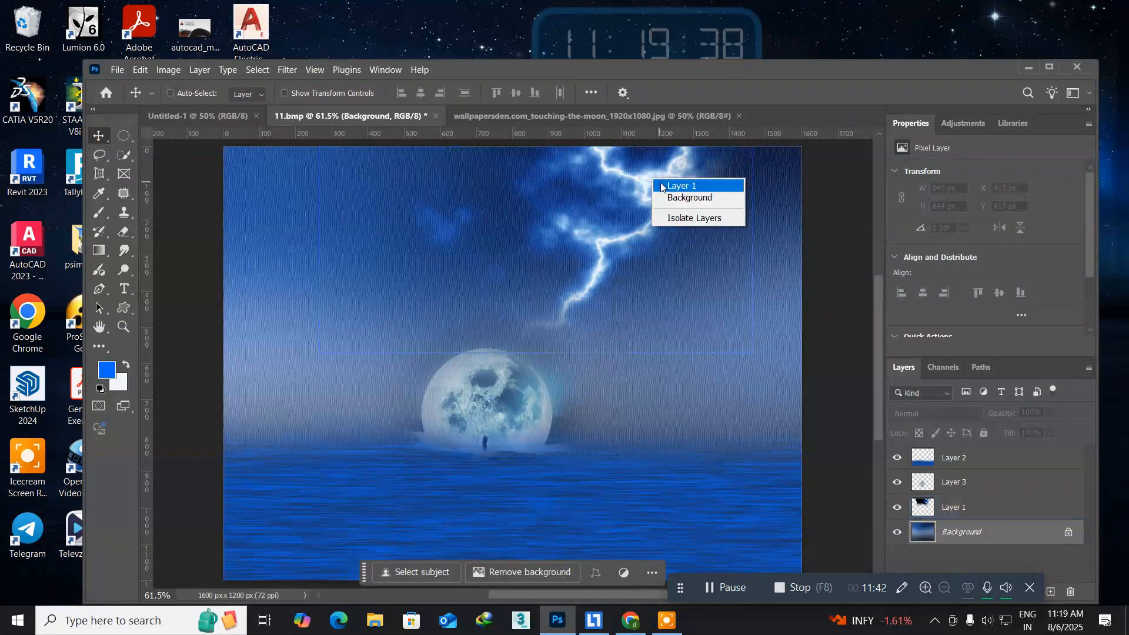
click(666, 189)
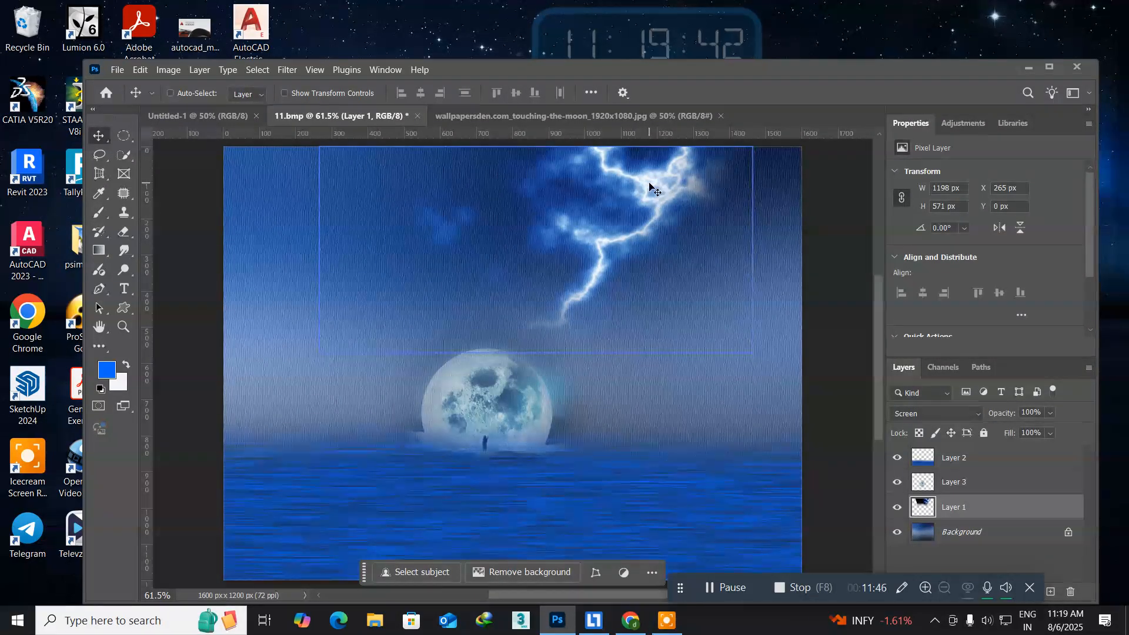
alt+drag(650, 185, 740, 254)
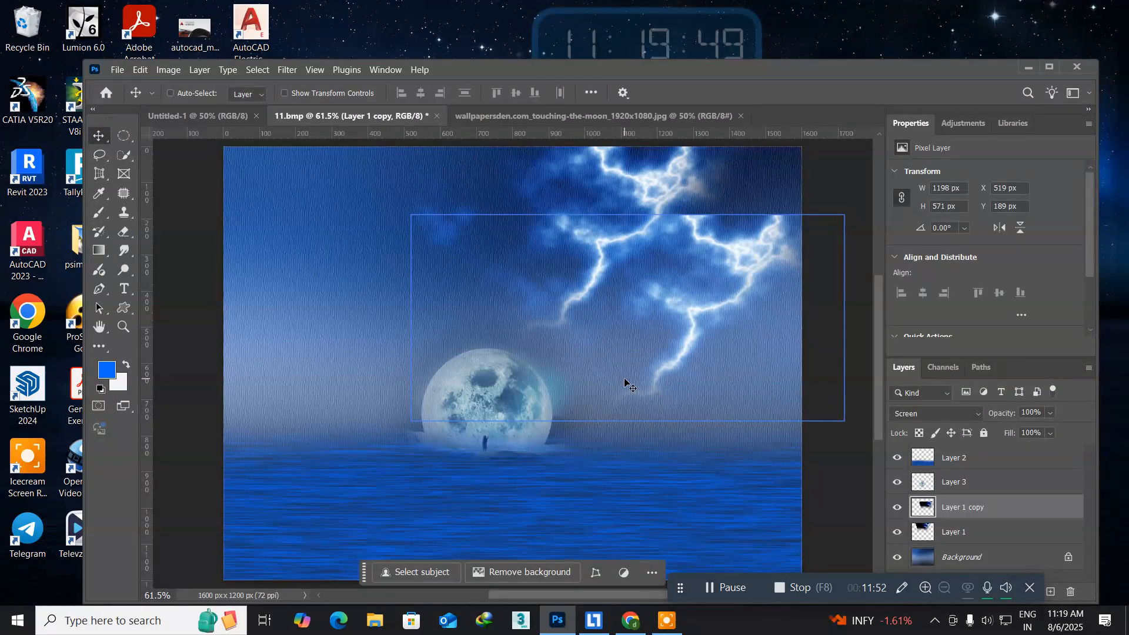
Rotate the duplicated lightning and move it into the sky's upper-right corner so its bolt branches off the original.
key(ctrl+t)
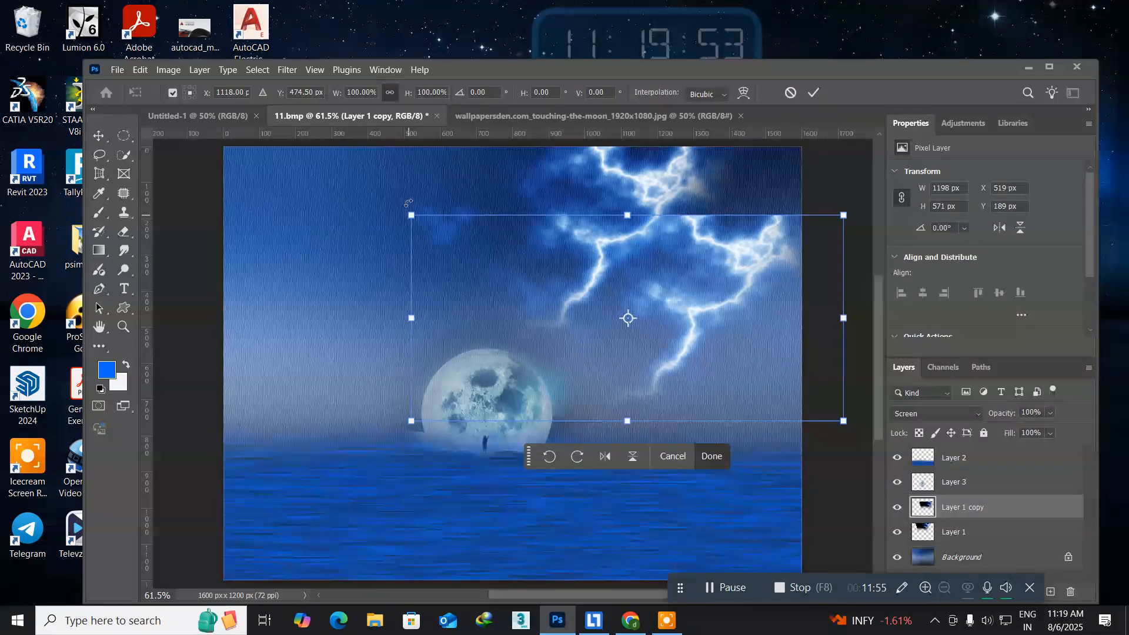
drag(410, 199, 647, 384)
drag(472, 259, 667, 187)
key(Return)
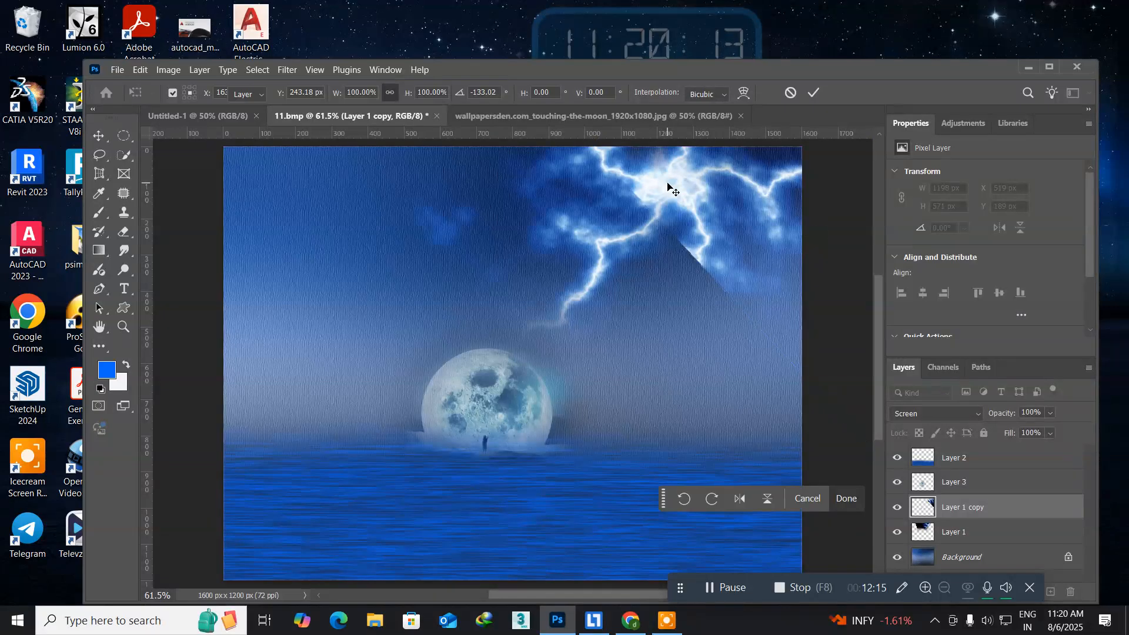
Erase the hard diagonal edge of the lightning copy with a soft 500 px eraser at 100% opacity.
click(124, 231)
mouse_move(713, 330)
mouse_down()
mouse_move(701, 295)
mouse_move(763, 337)
mouse_move(757, 320)
mouse_move(700, 291)
mouse_up()
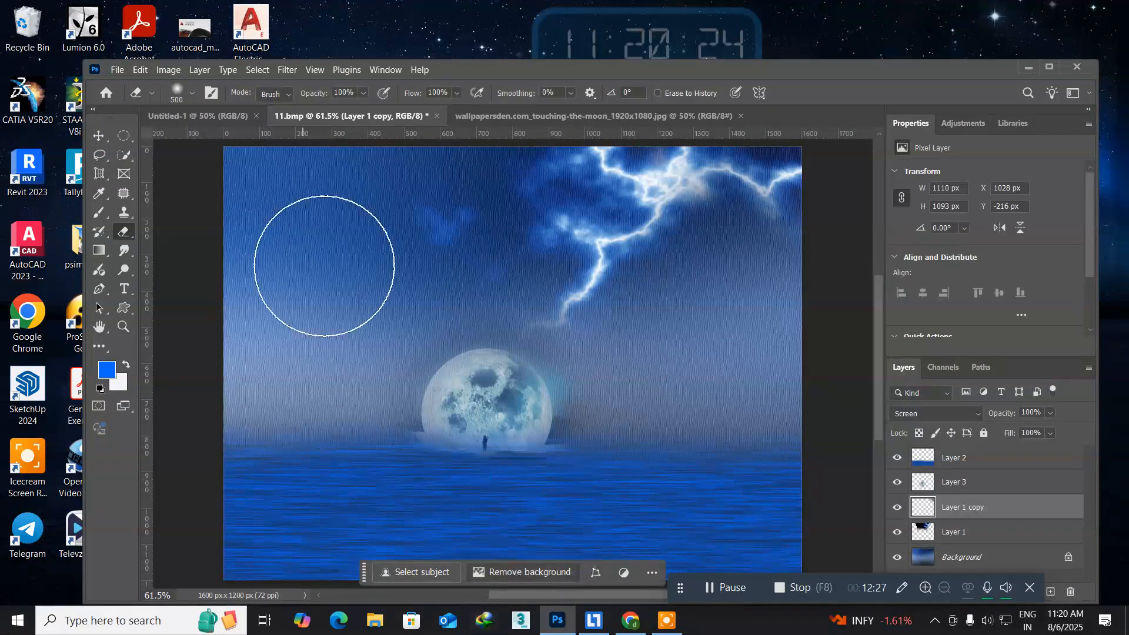
click(98, 140)
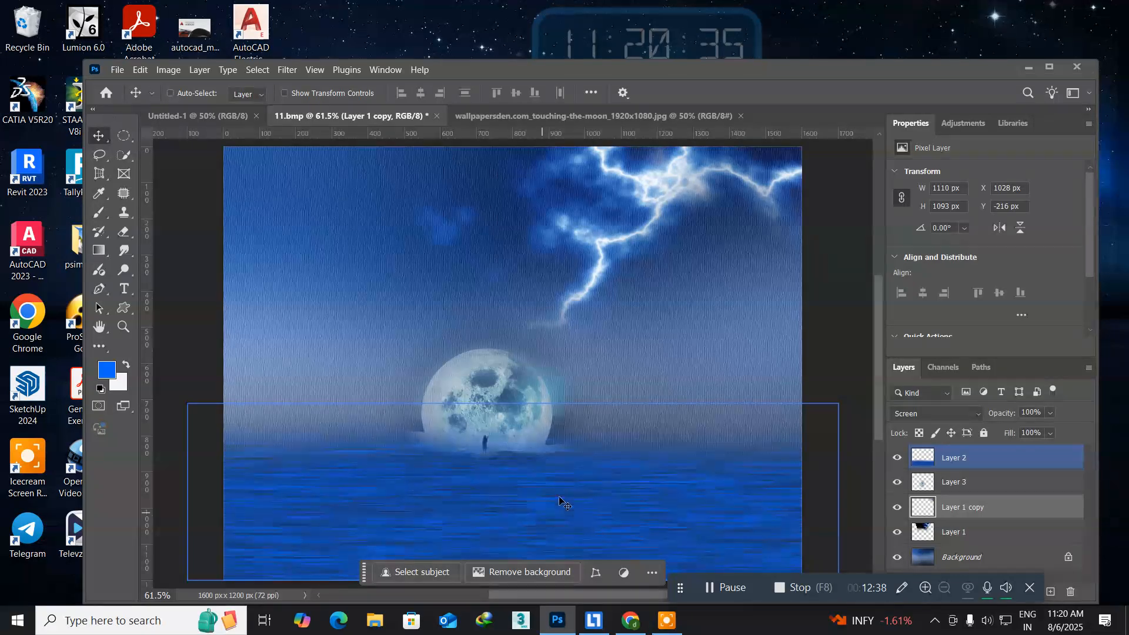
Save a copy of the composite as 11 copy in Photoshop PSD format with layers on New Volume (F:).
click(118, 73)
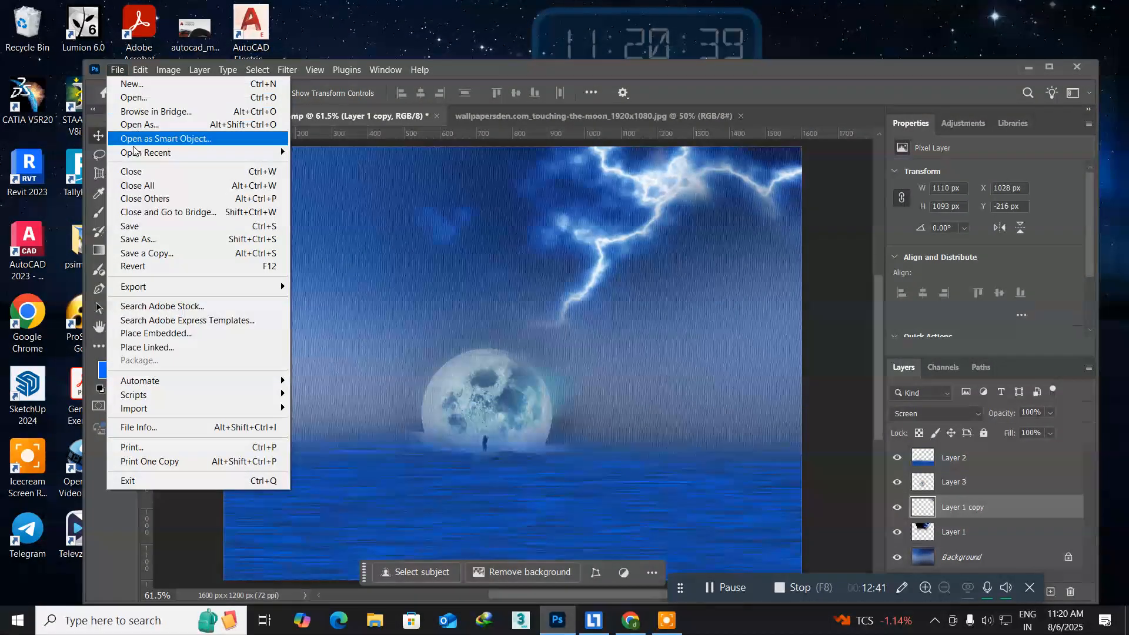
click(161, 255)
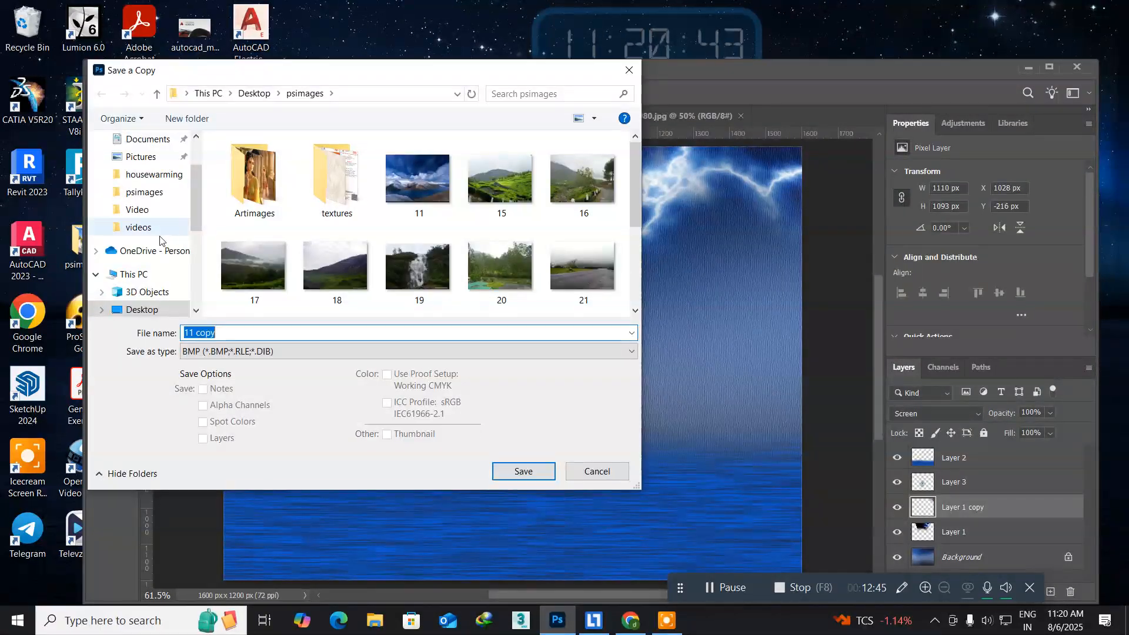
scroll(164, 306, down, 2)
scroll(164, 304, down, 4)
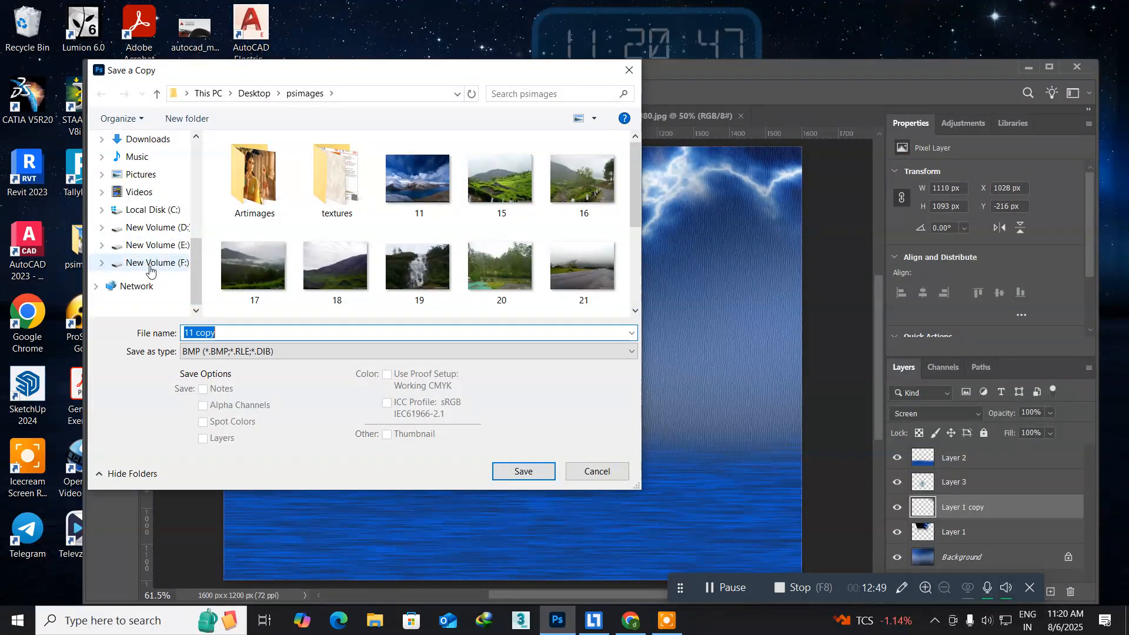
click(150, 264)
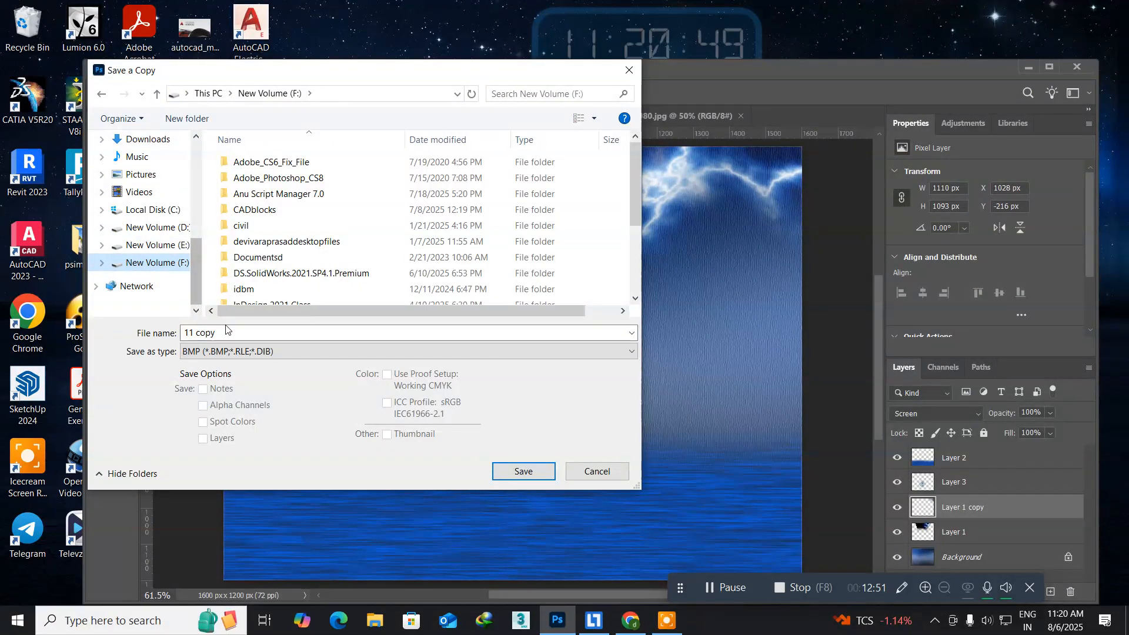
click(329, 356)
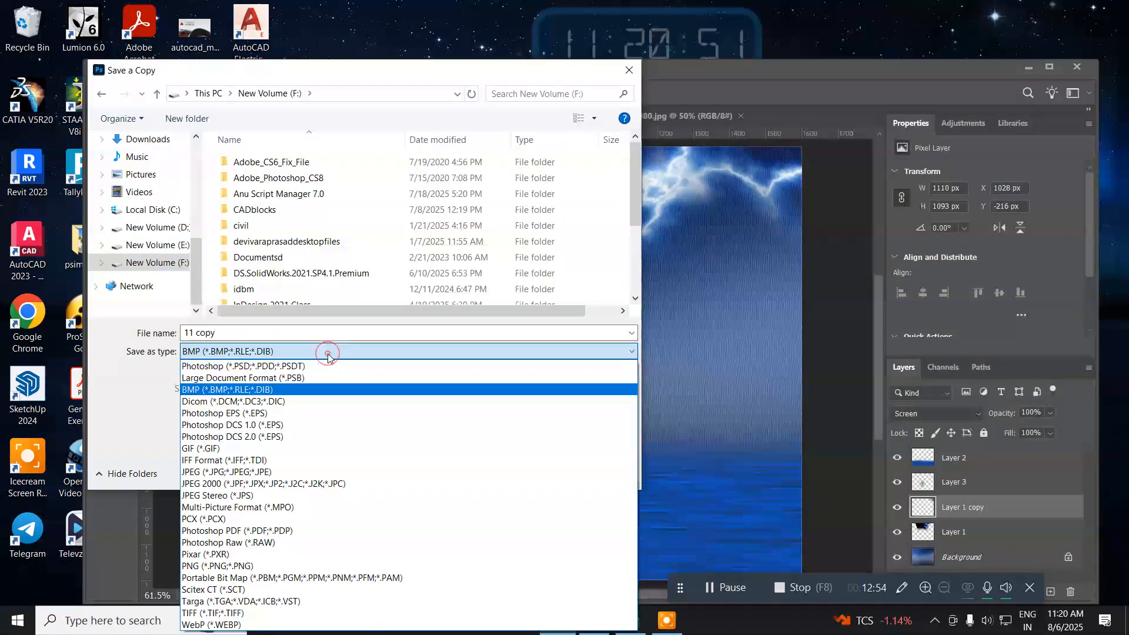
click(277, 367)
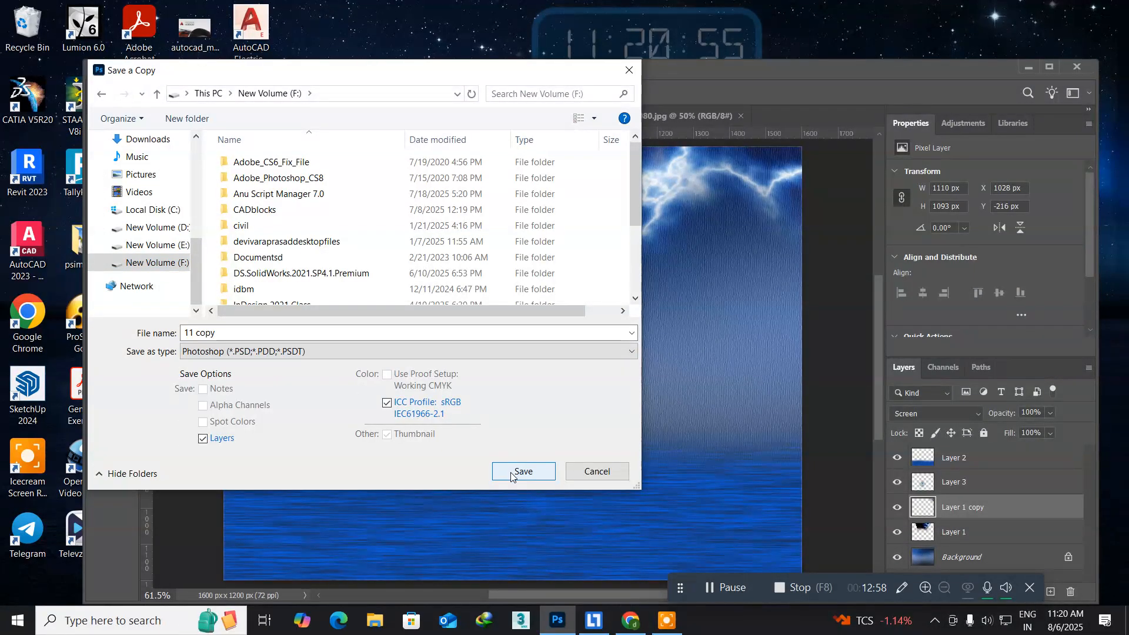
click(529, 477)
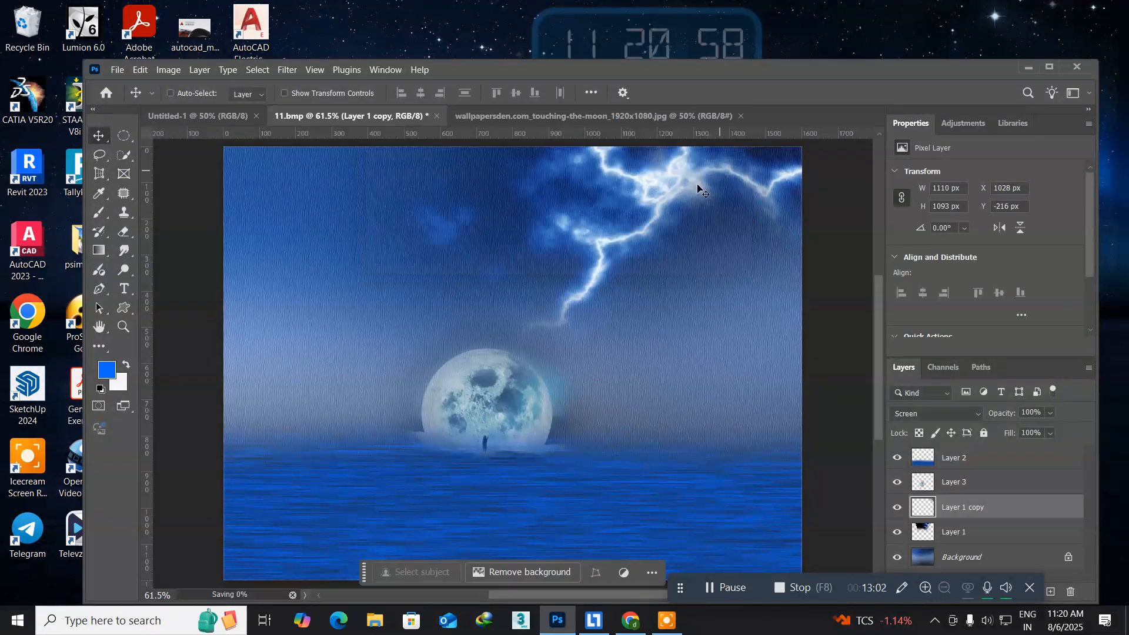
Save a copy of the composite to the Desktop as 11 copy in JPEG format at maximum quality 12, progressive with 3 scans.
click(118, 70)
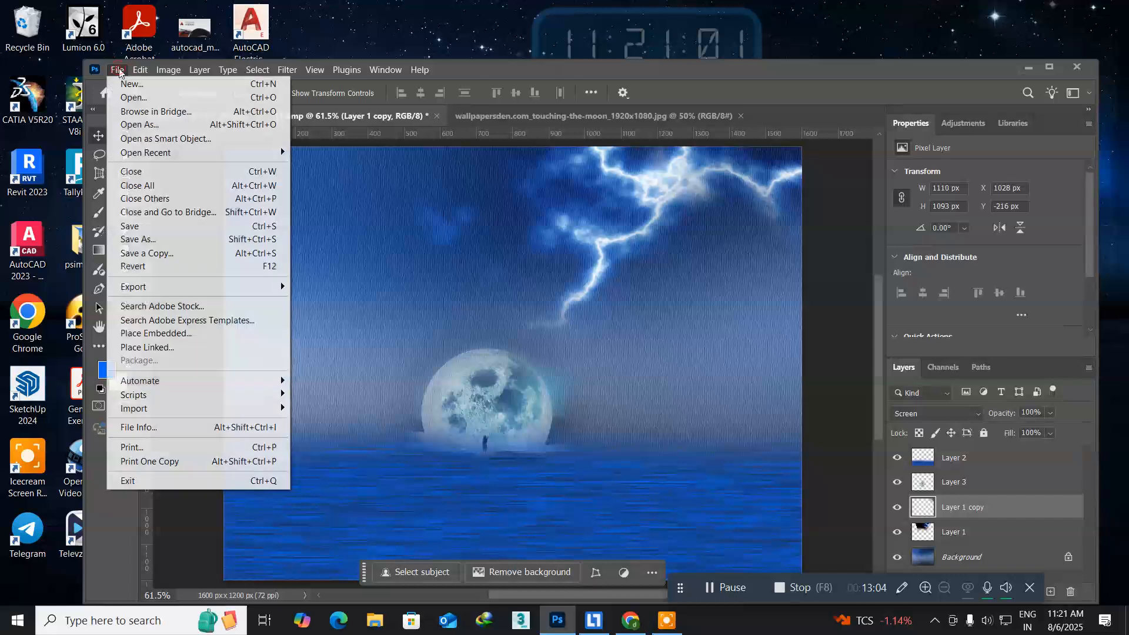
click(184, 253)
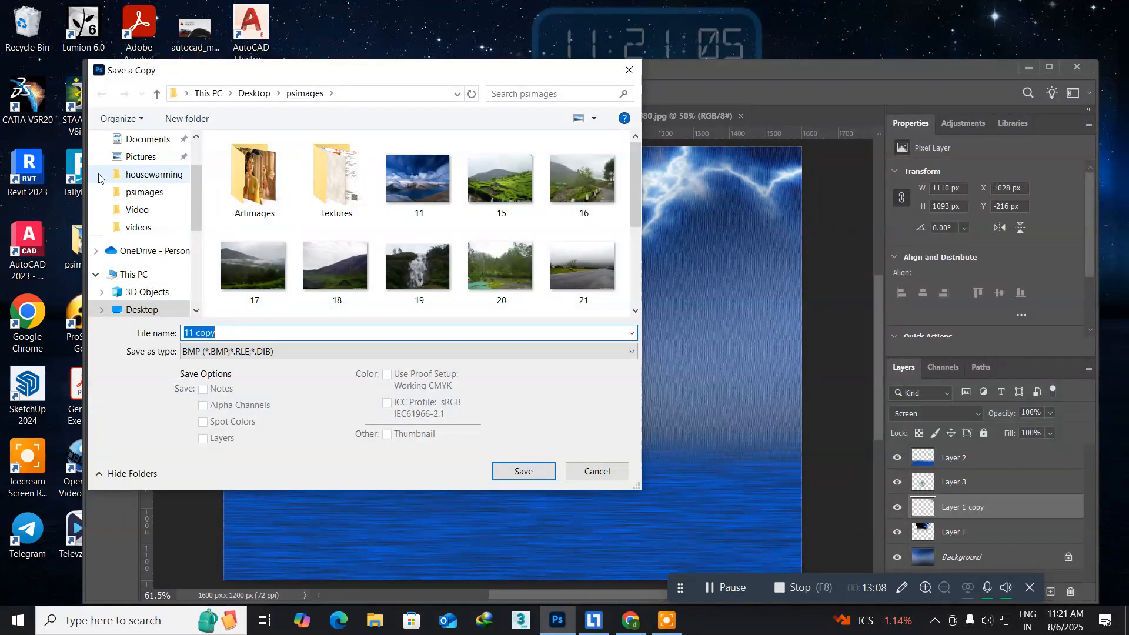
scroll(144, 191, up, 2)
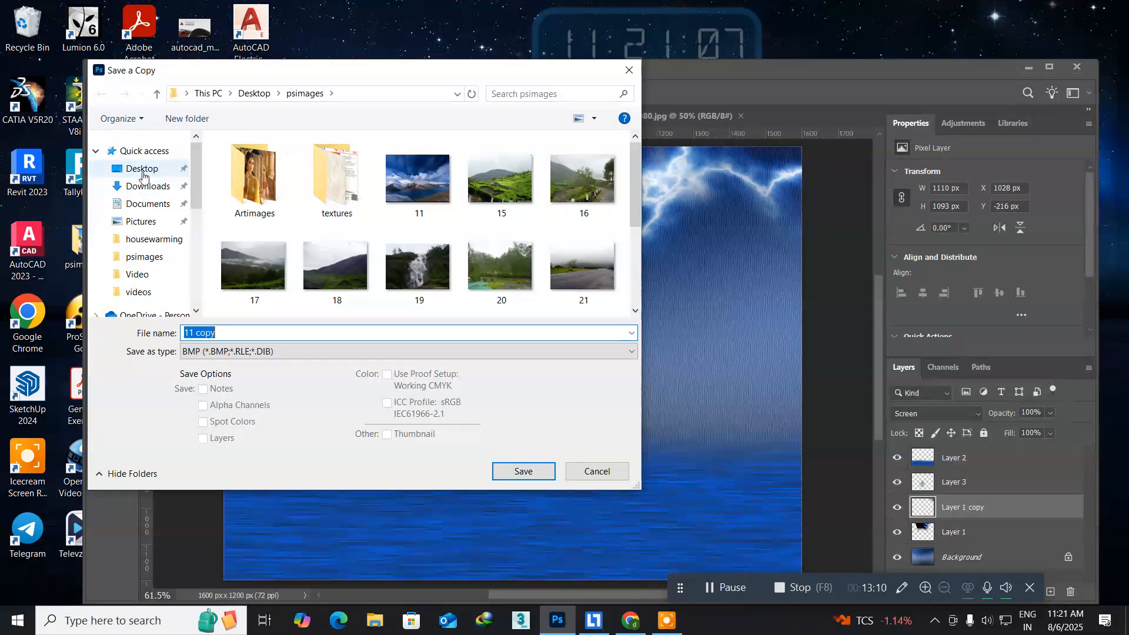
click(142, 170)
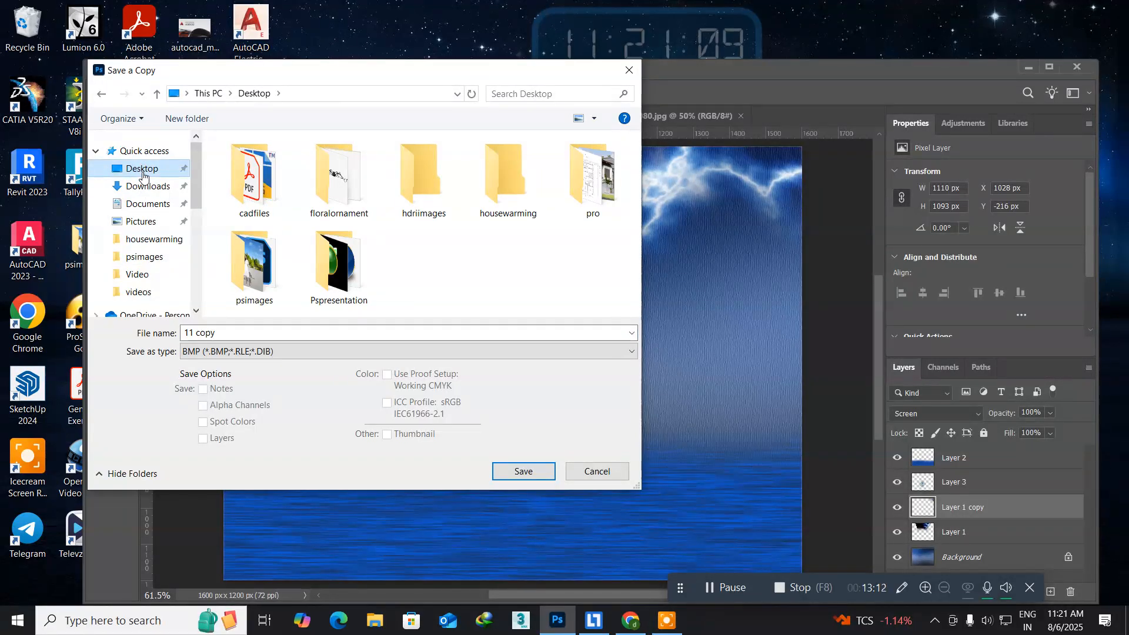
click(301, 353)
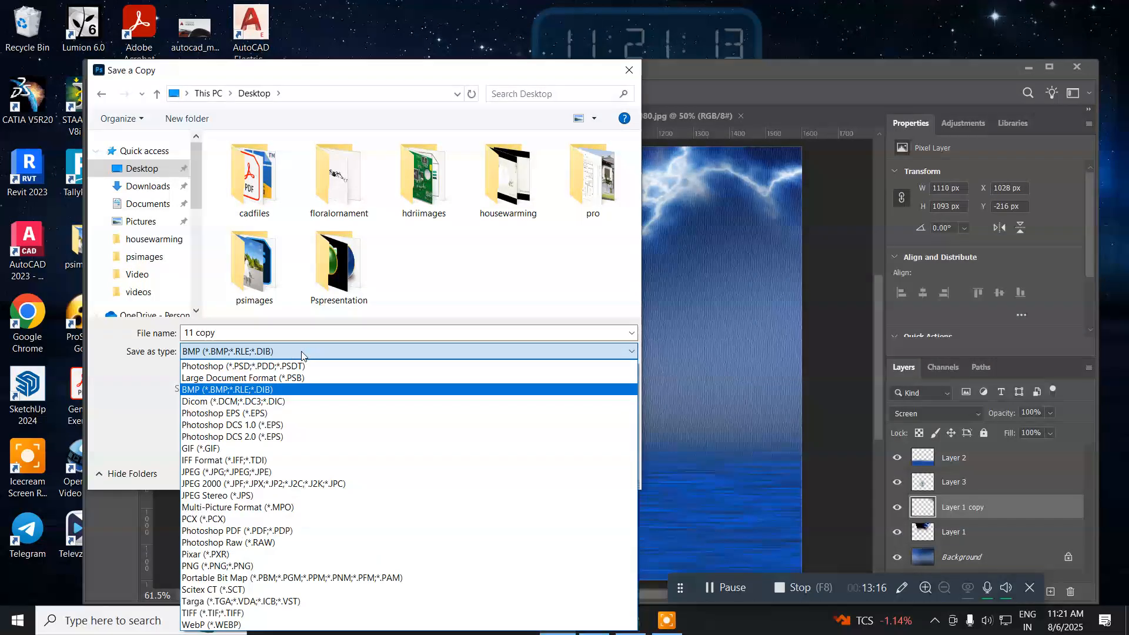
click(291, 471)
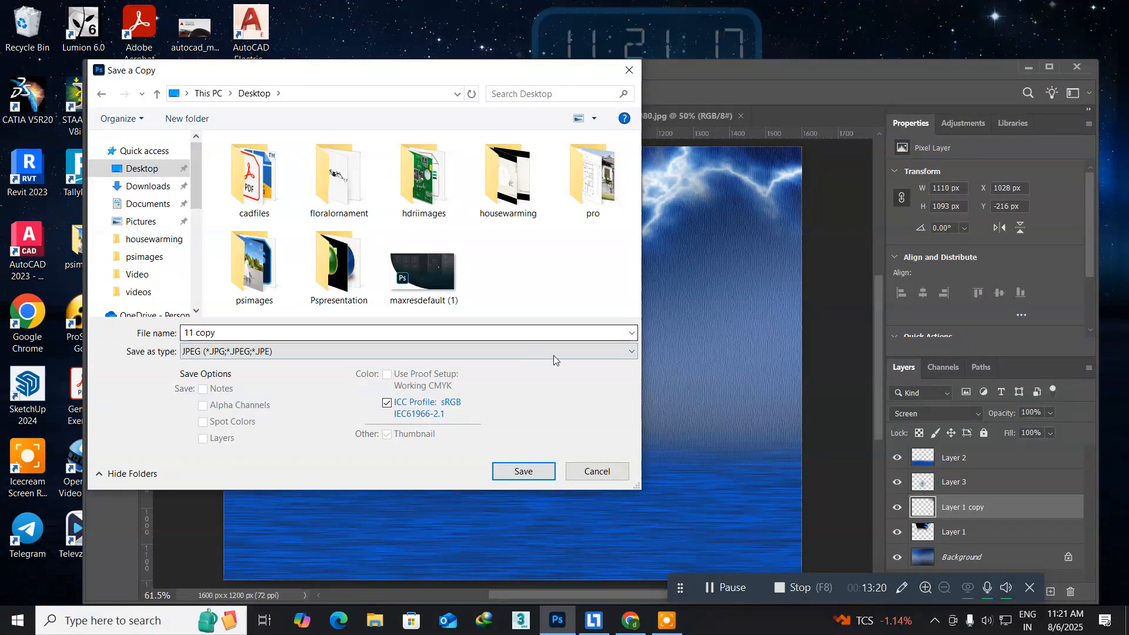
click(525, 470)
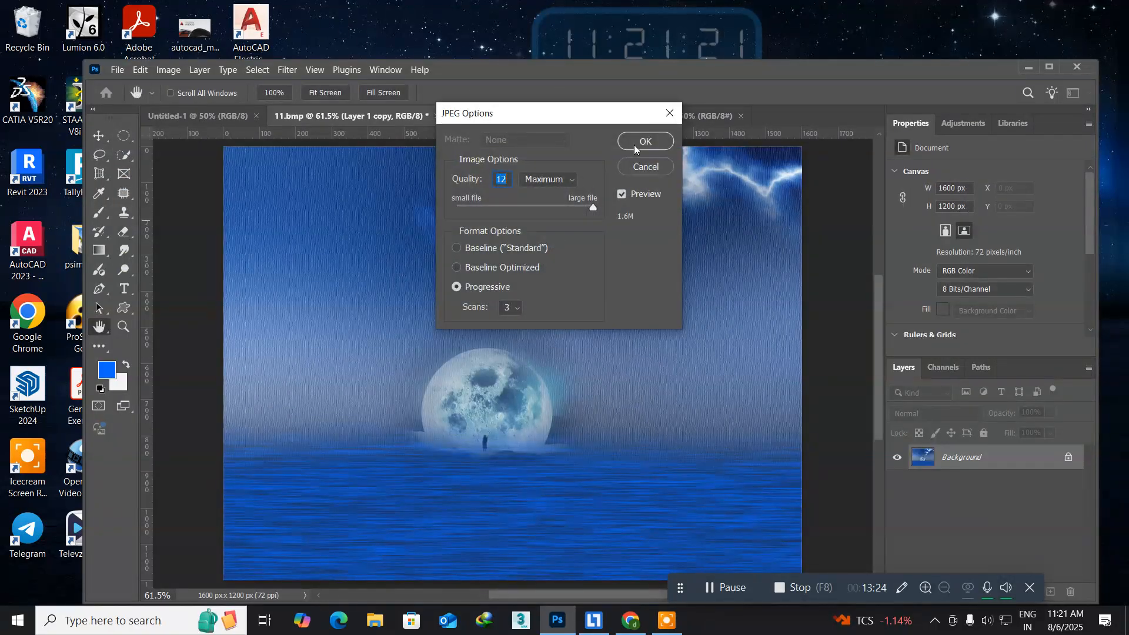
click(643, 142)
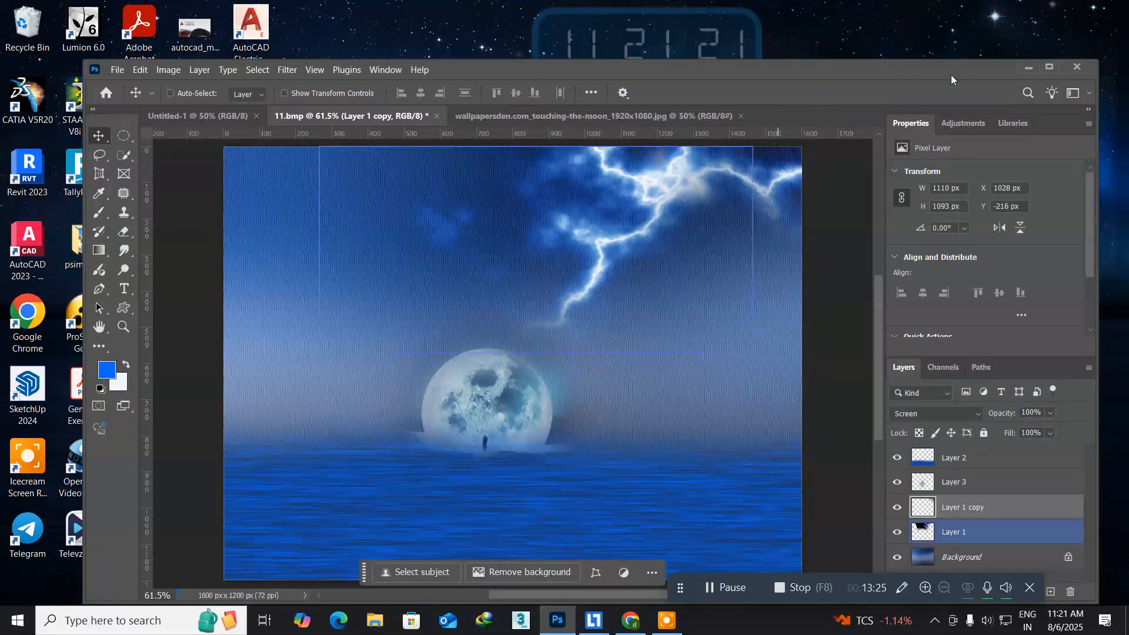
Open the exported 11 copy JPEG from the desktop to check it, close the viewer and return to Photoshop.
click(1029, 69)
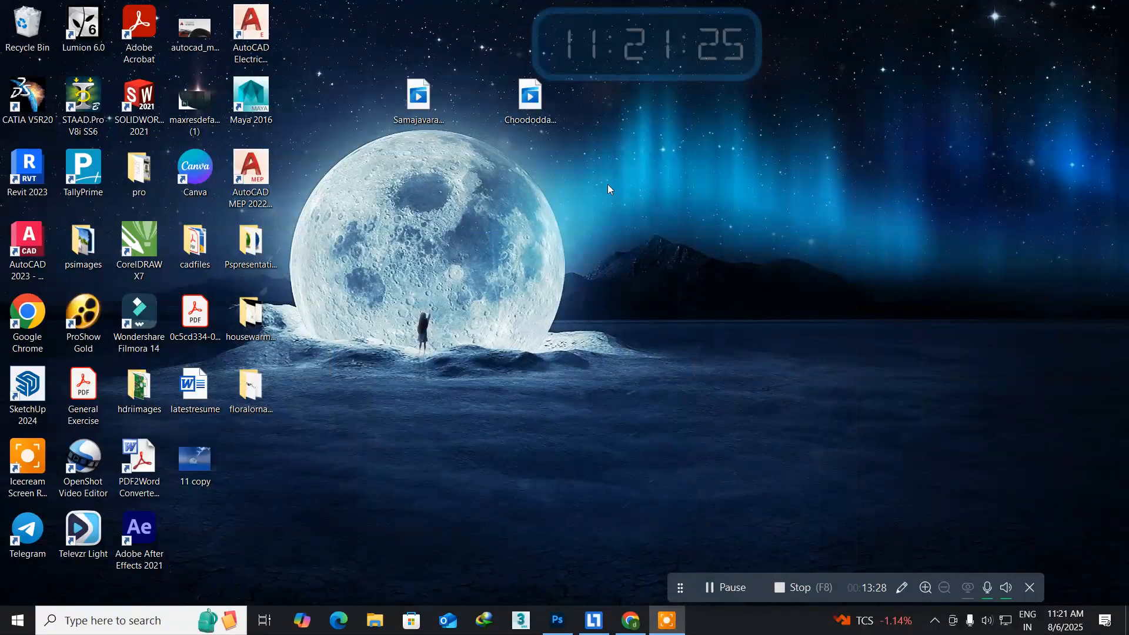
click(201, 450)
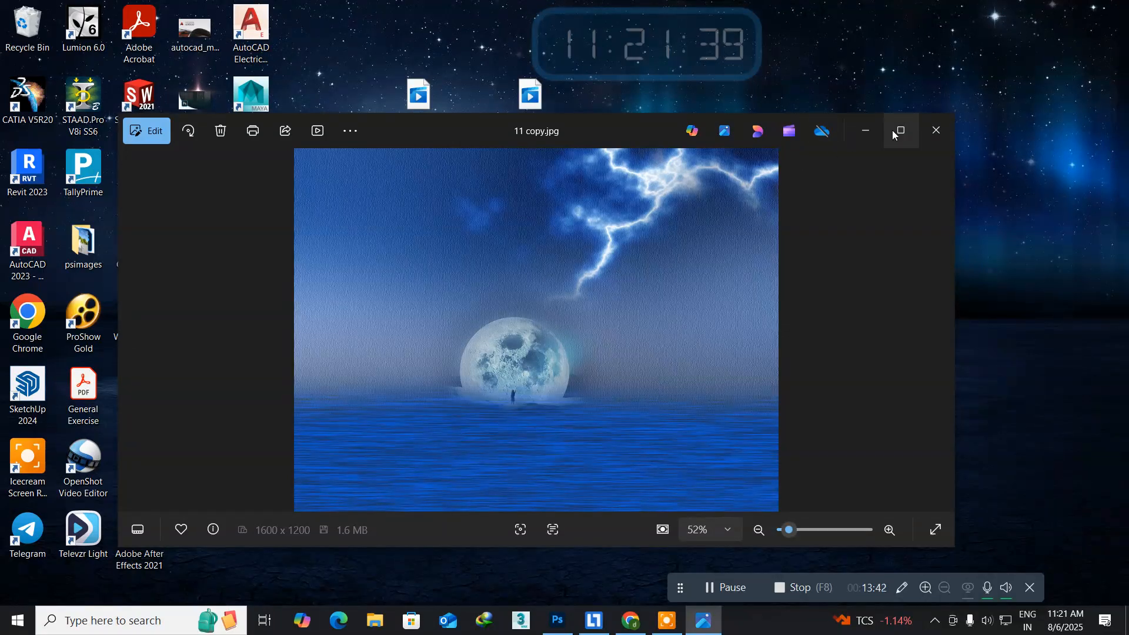
click(936, 130)
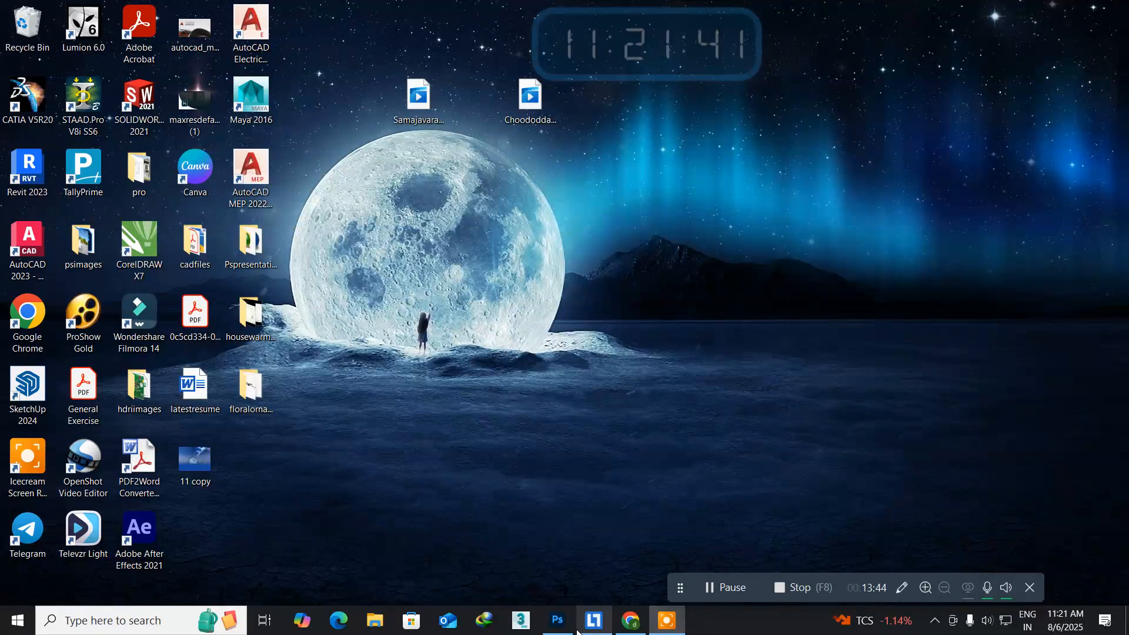
click(557, 621)
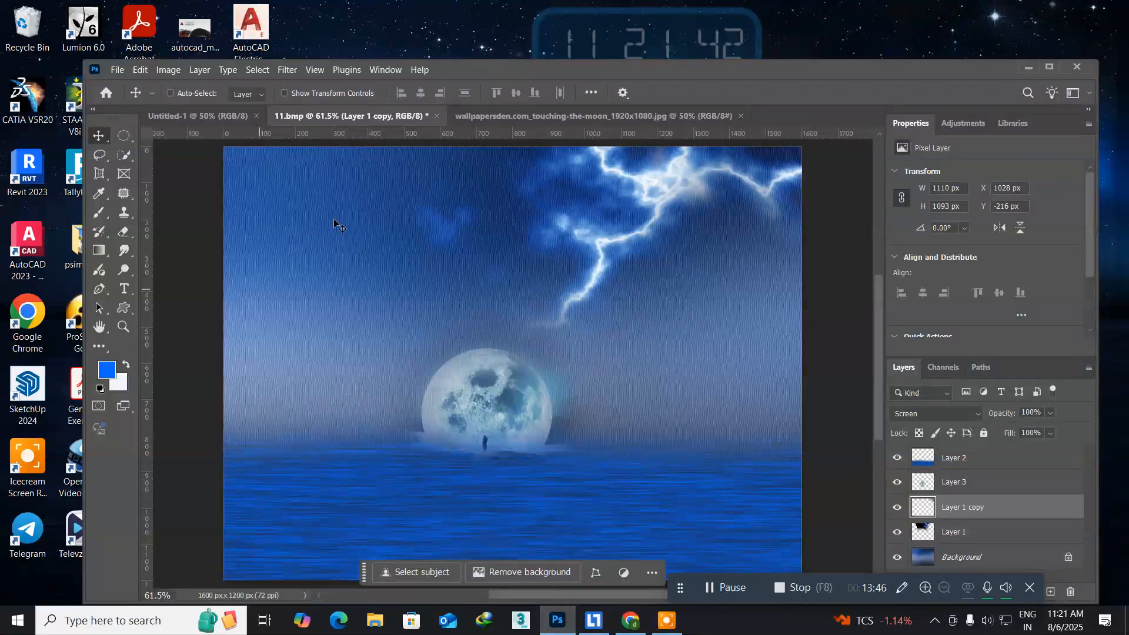
Close the 11.bmp document without saving its changes.
click(427, 112)
click(435, 116)
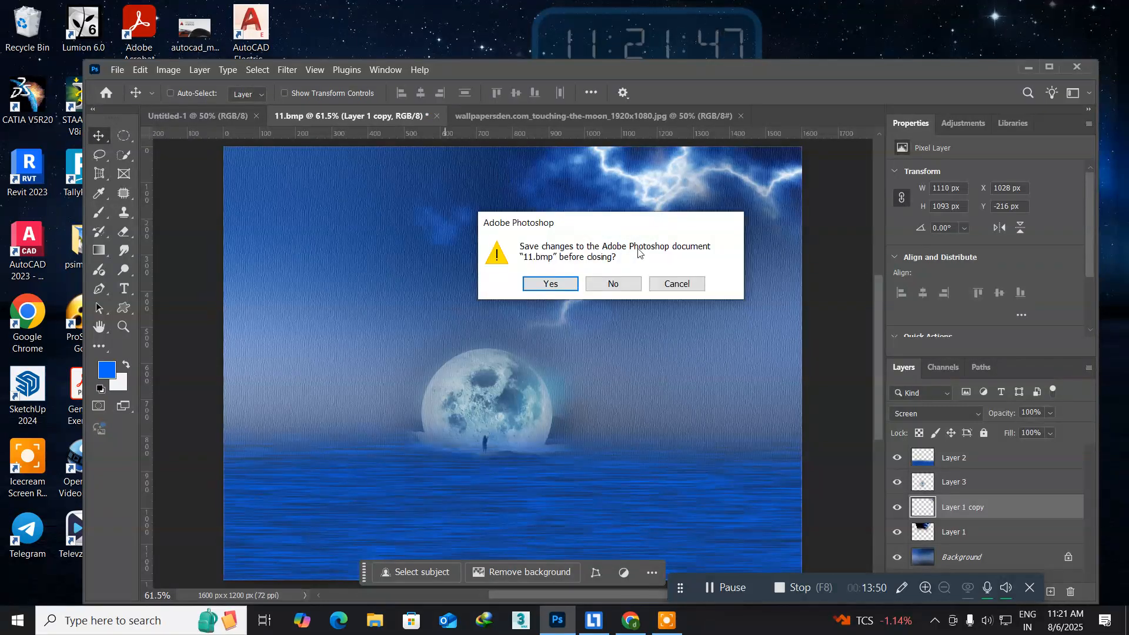
click(625, 285)
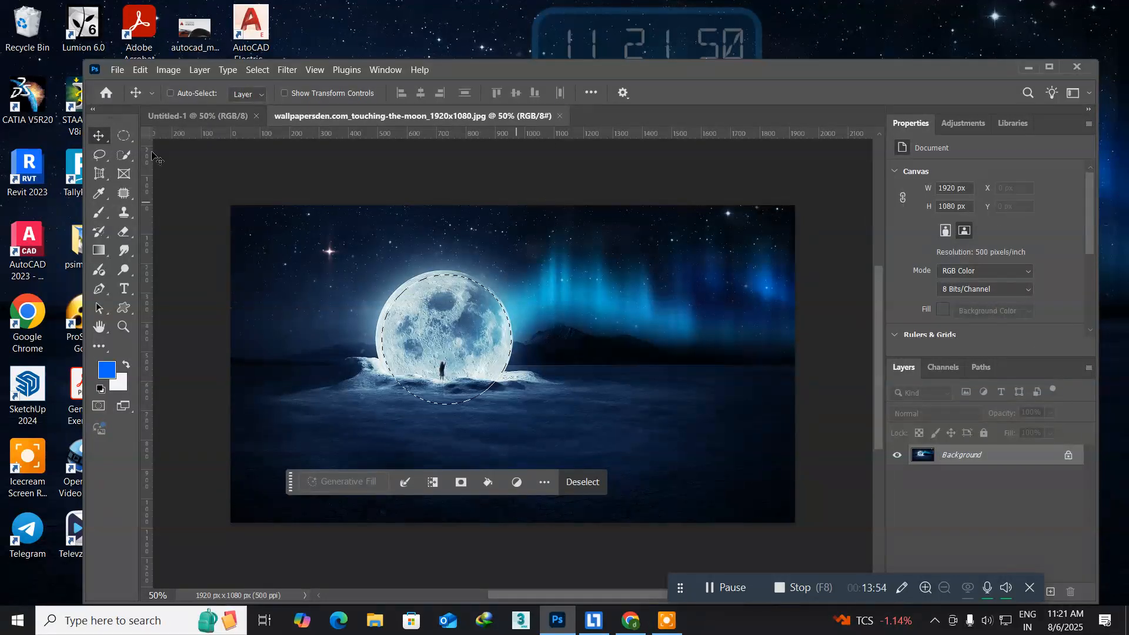
Create a new document from the Default Photoshop Size preset, 7 x 5 inches, with the resolution set to 72 pixels/inch.
click(117, 69)
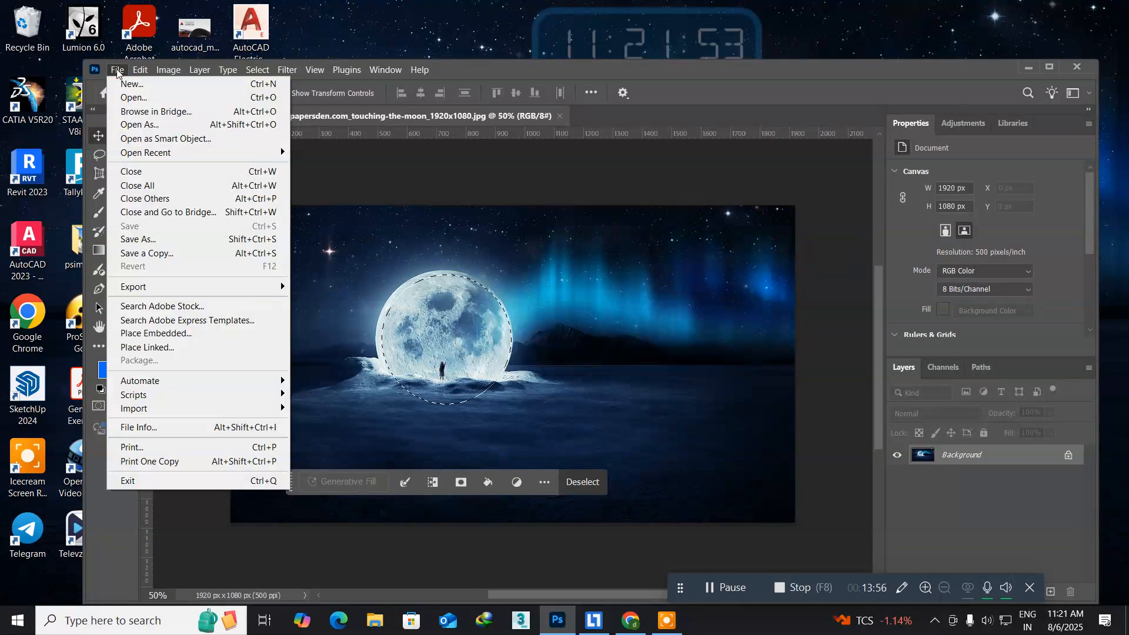
click(126, 85)
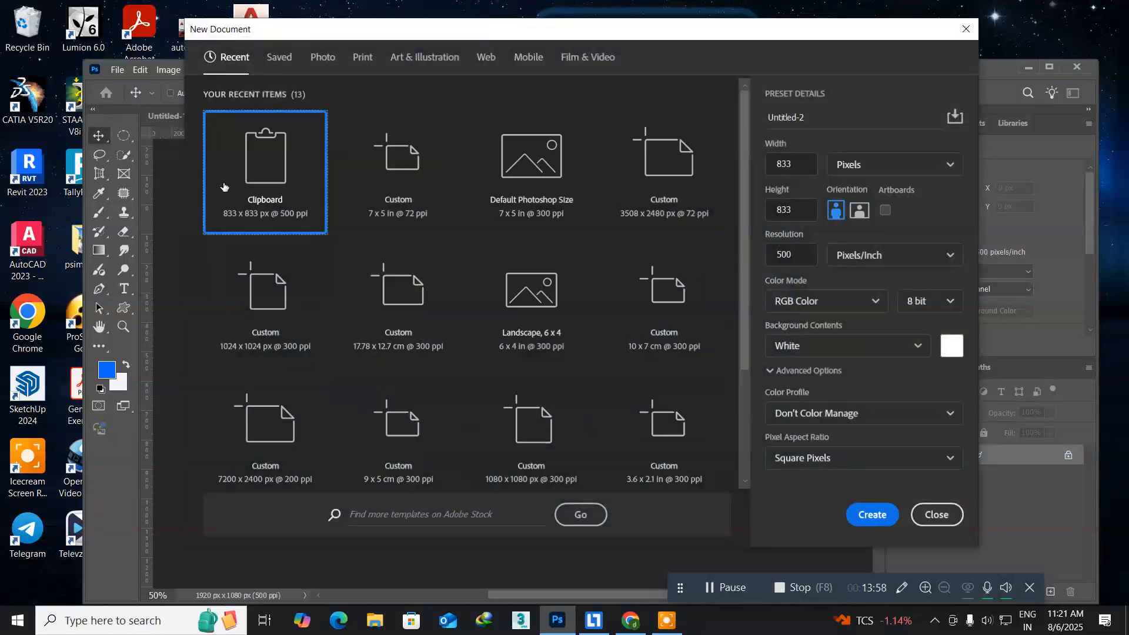
click(520, 184)
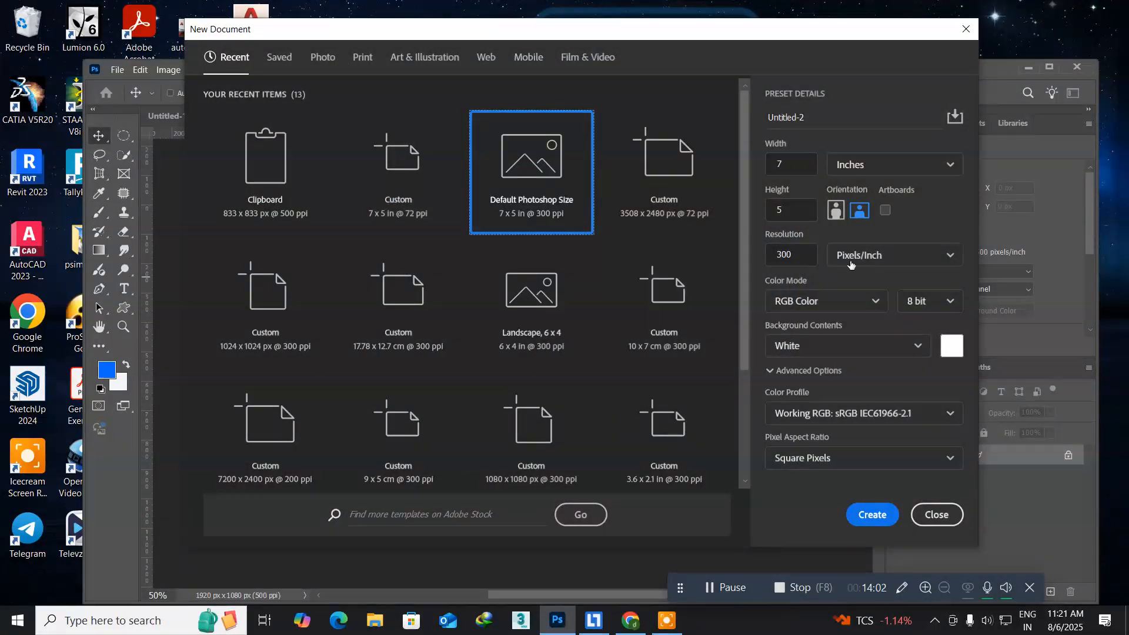
click(808, 257)
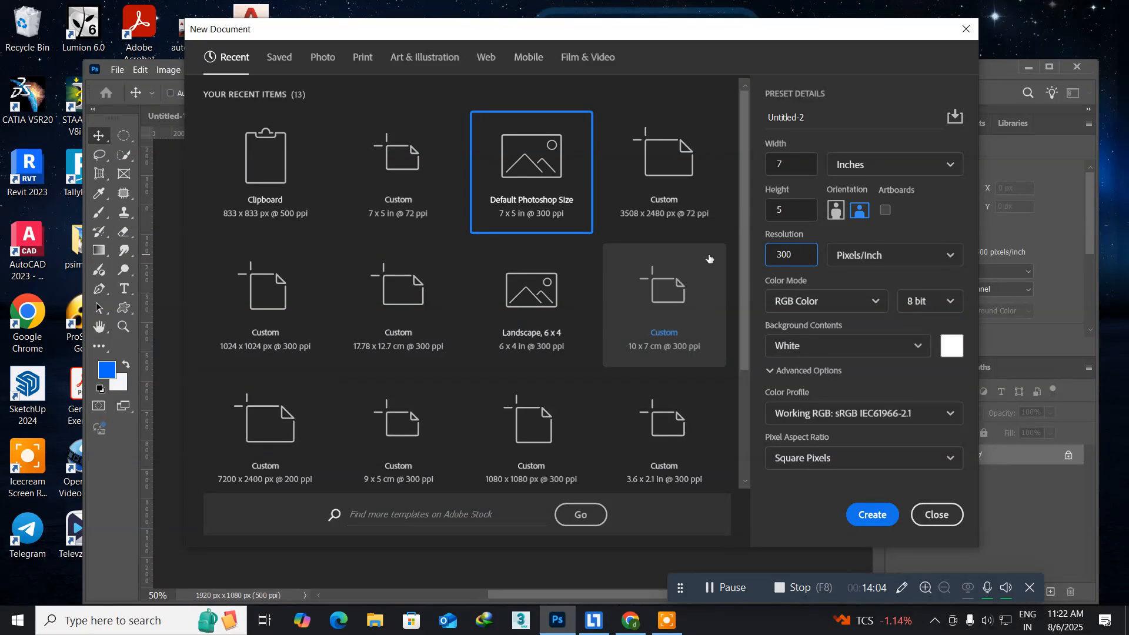
double_click(793, 253)
text(72)
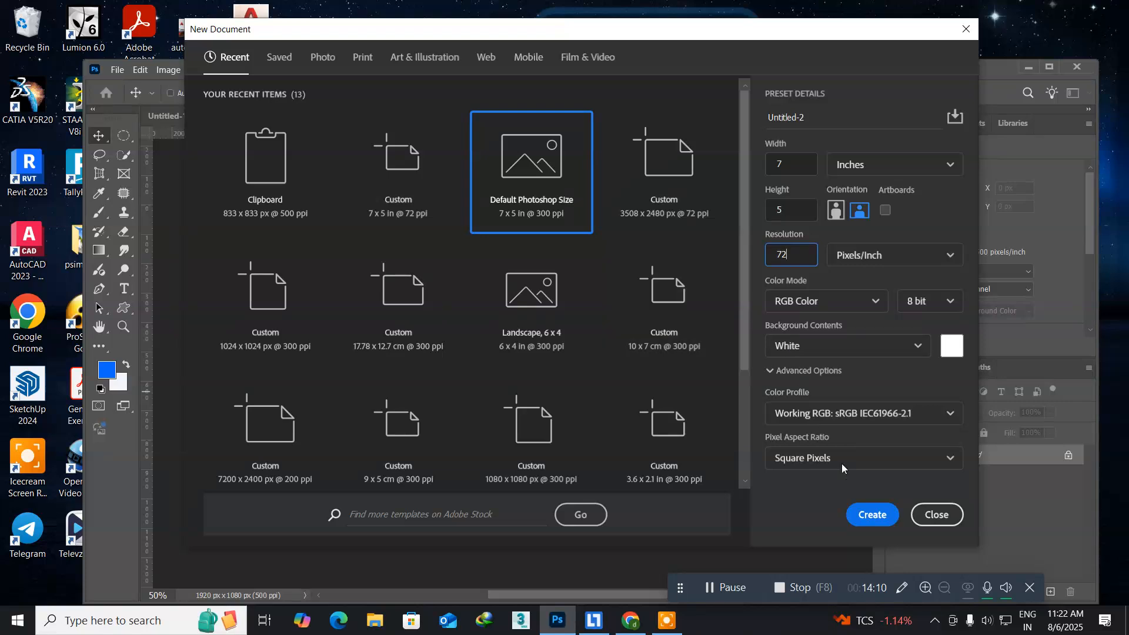
click(878, 515)
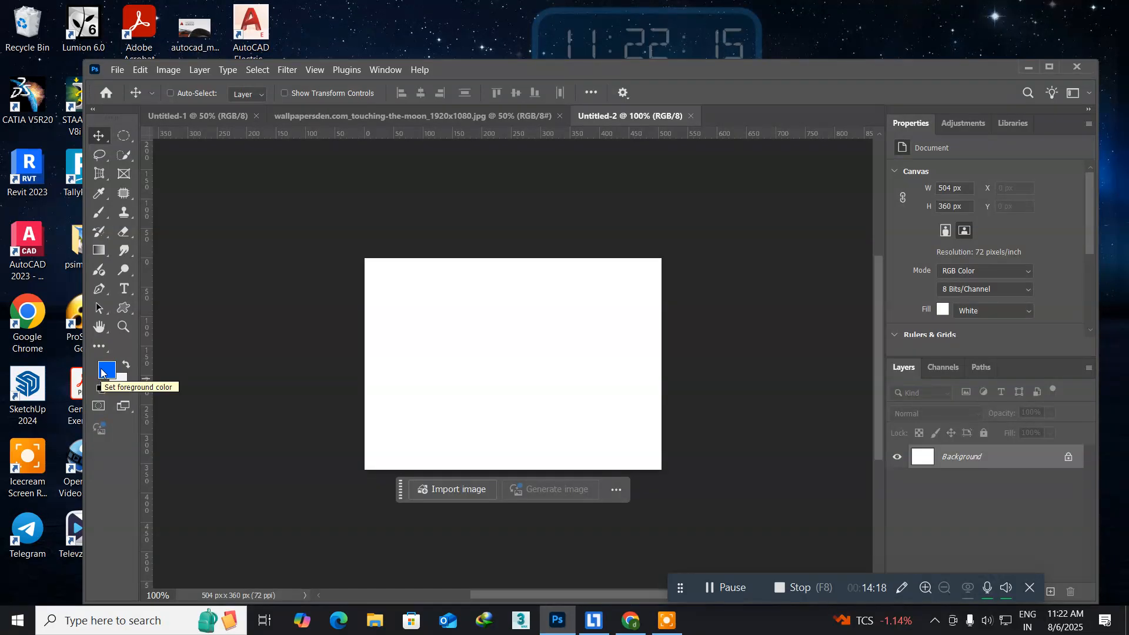
Reset the colors to black and white and apply the Grain texture filter with Vertical grain, intensity 100 and contrast 100.
key(d)
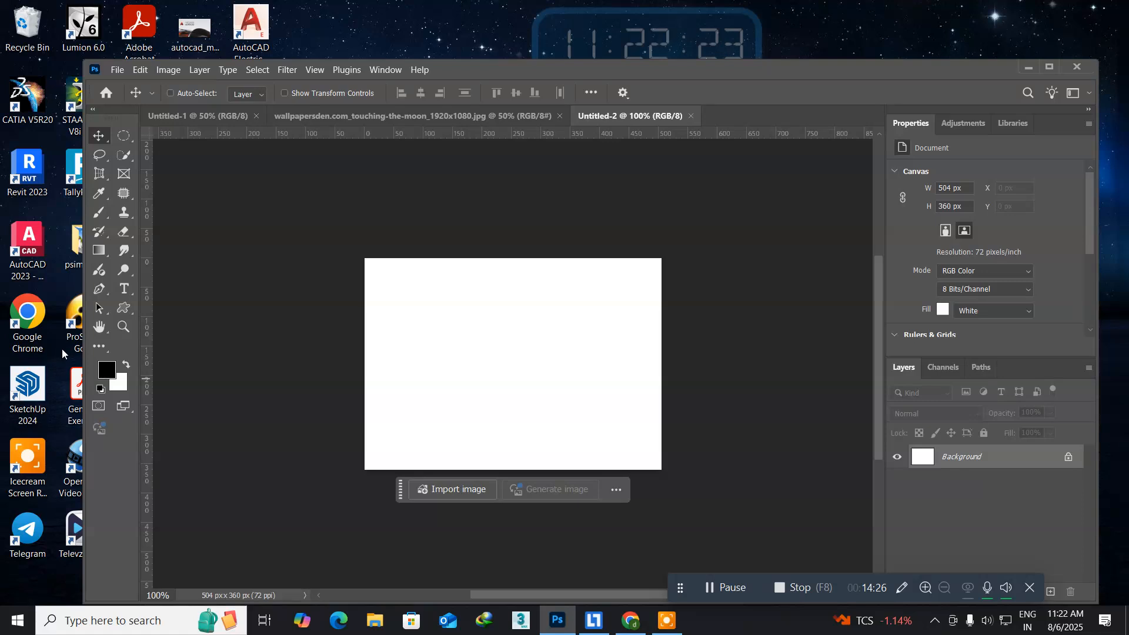
click(282, 71)
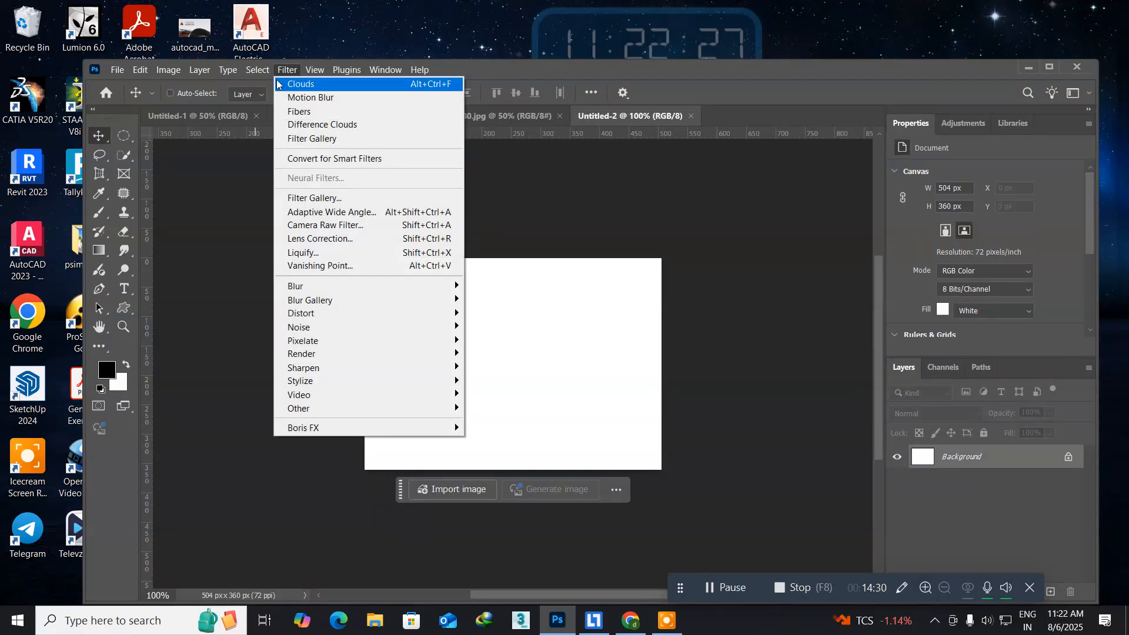
click(324, 199)
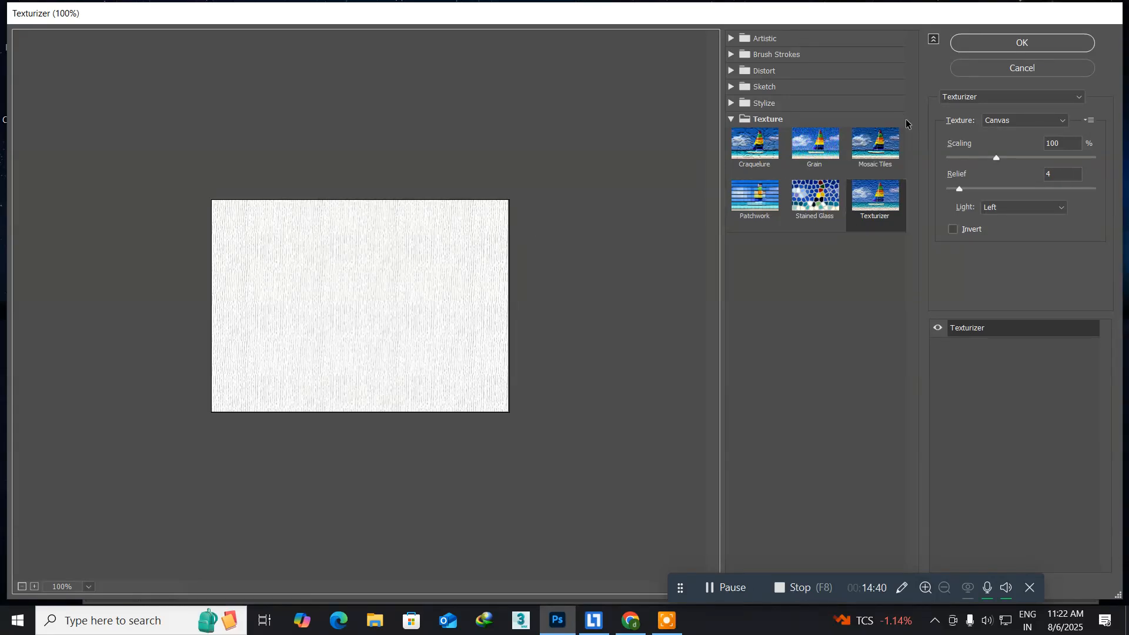
click(809, 145)
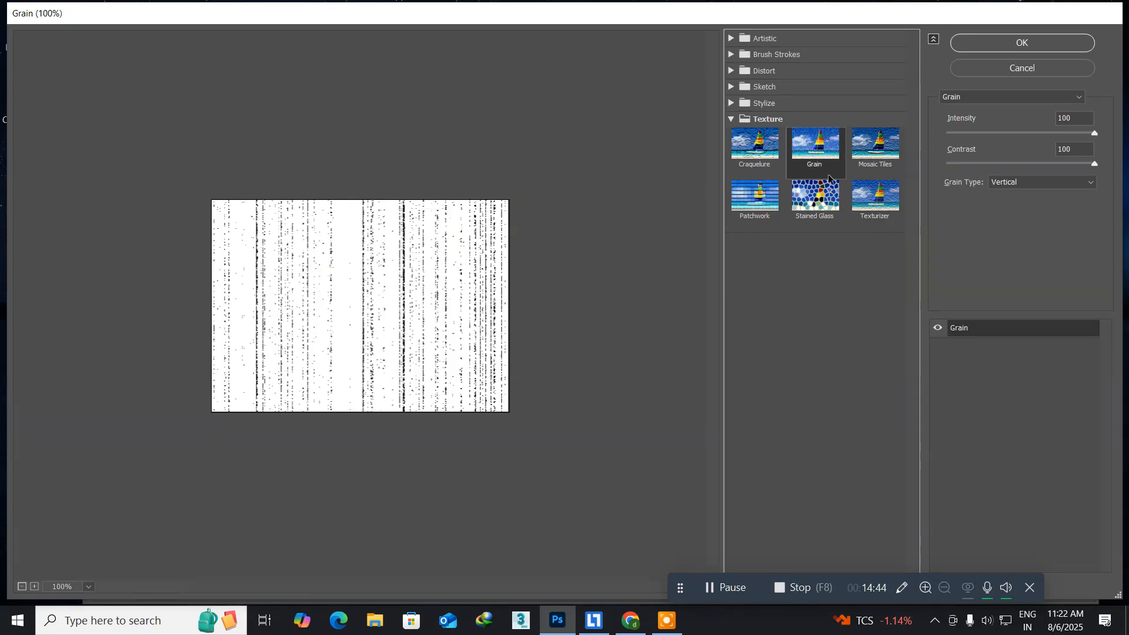
click(1021, 185)
click(1021, 185)
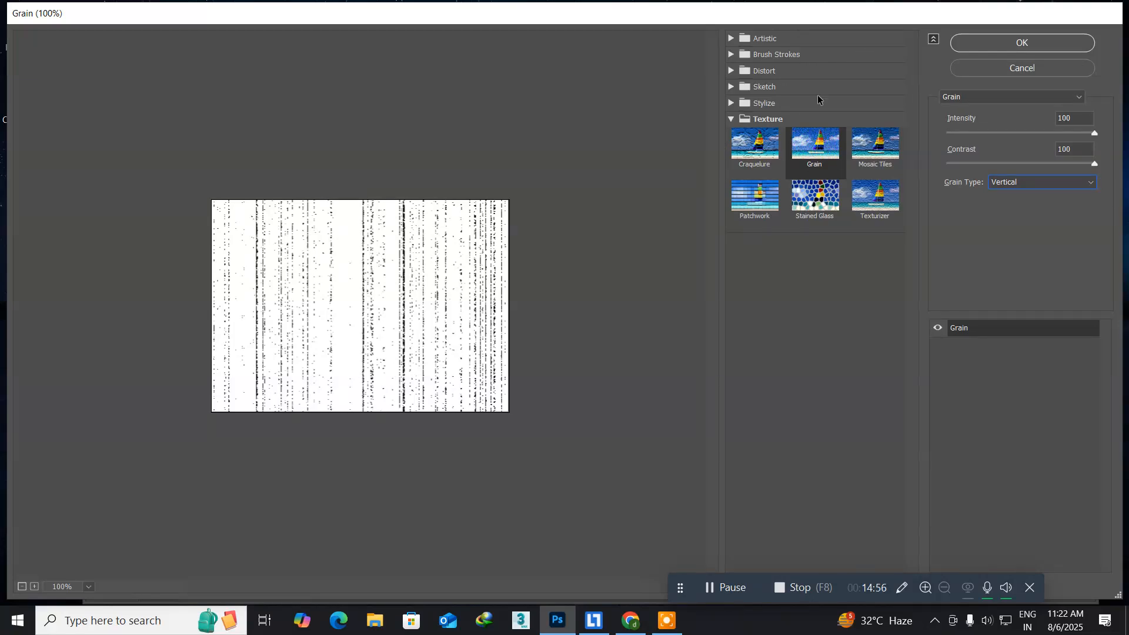
click(1003, 43)
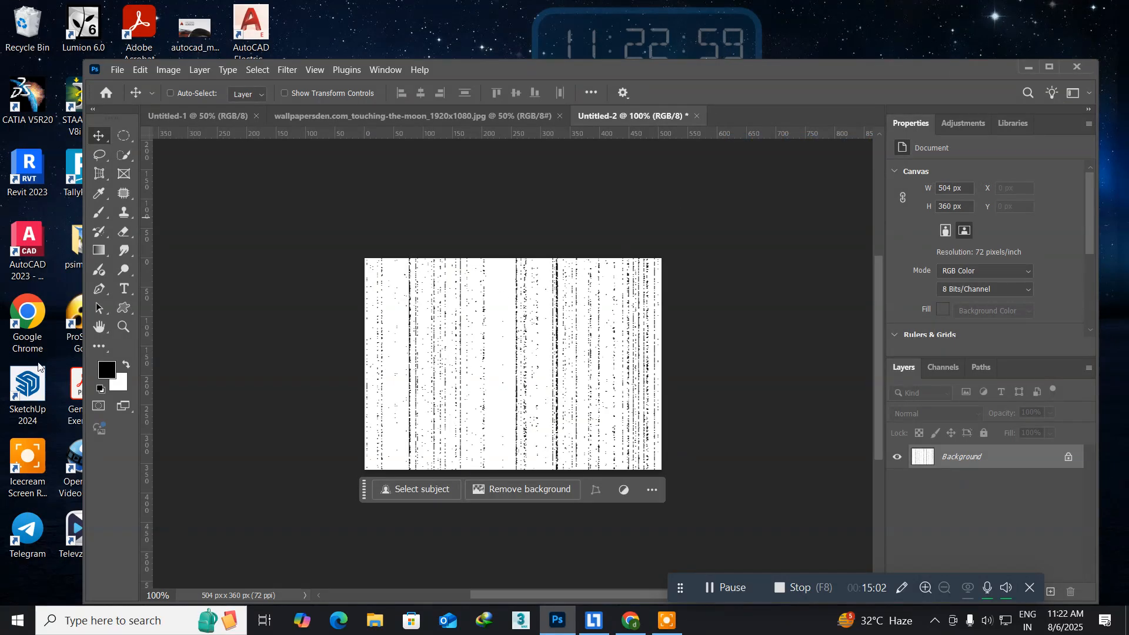
Swap the foreground and background colors, then set the foreground to bright green 19fa08, keeping black as the background.
click(130, 364)
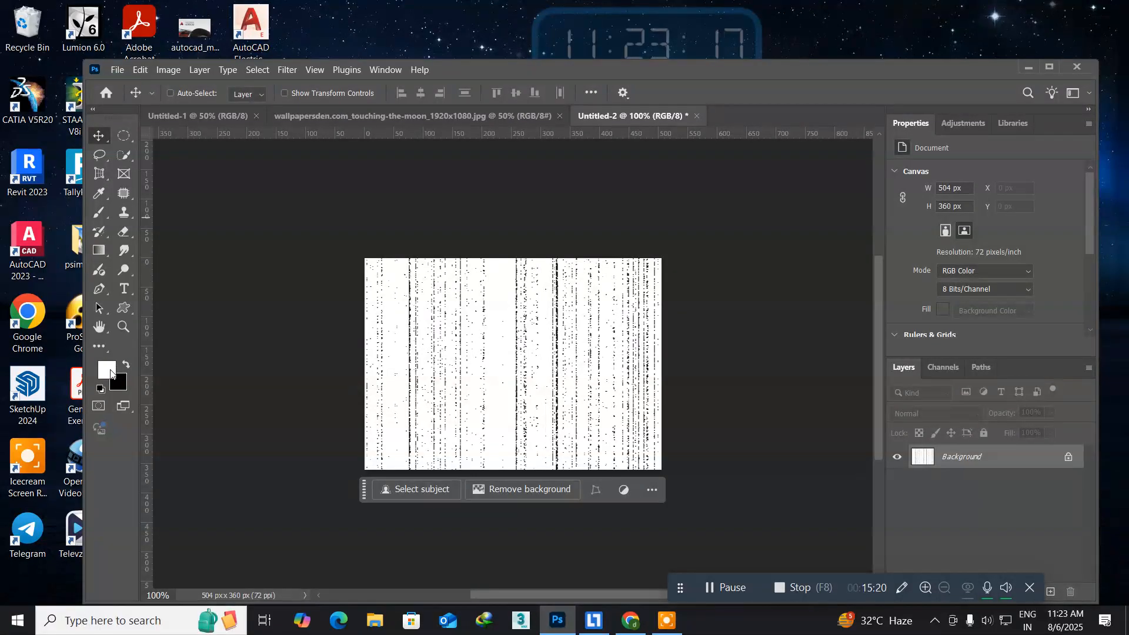
click(108, 369)
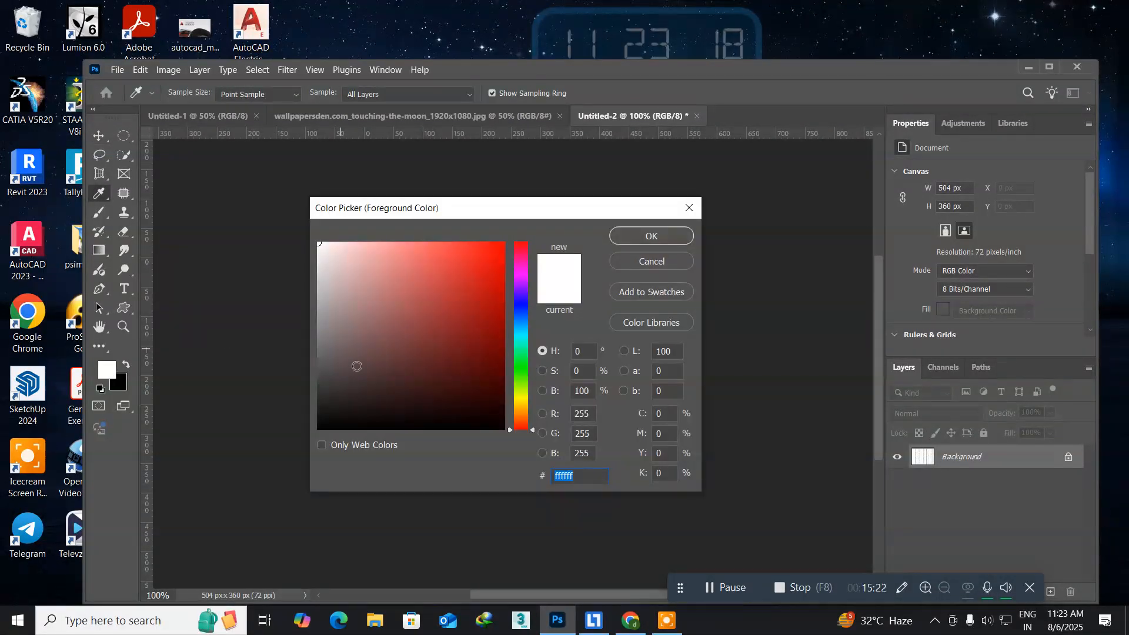
click(528, 370)
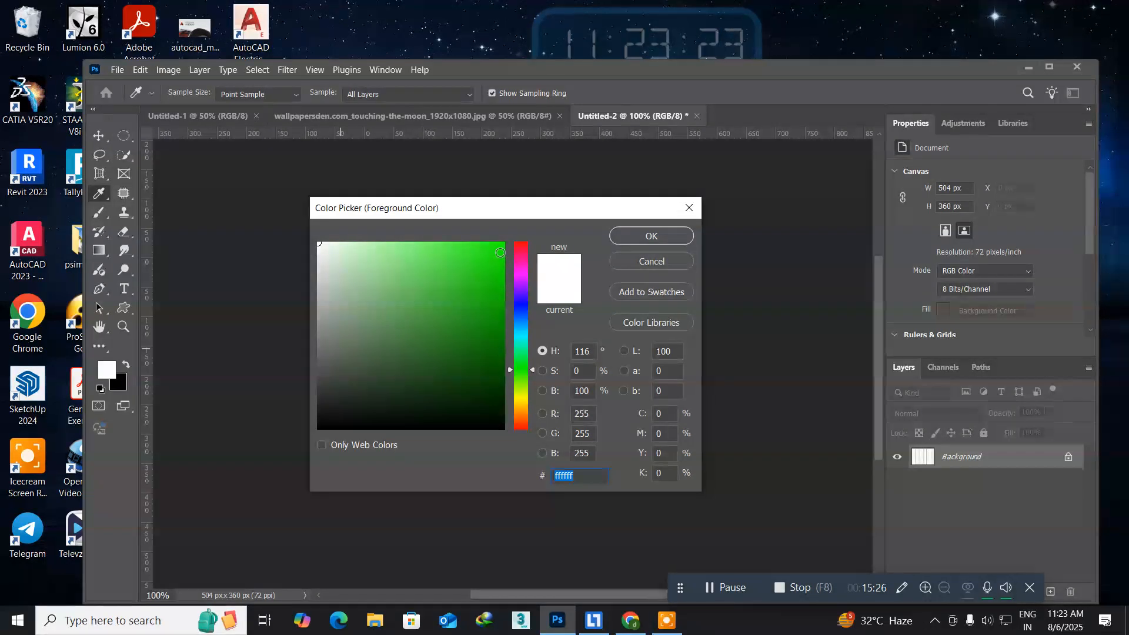
click(500, 246)
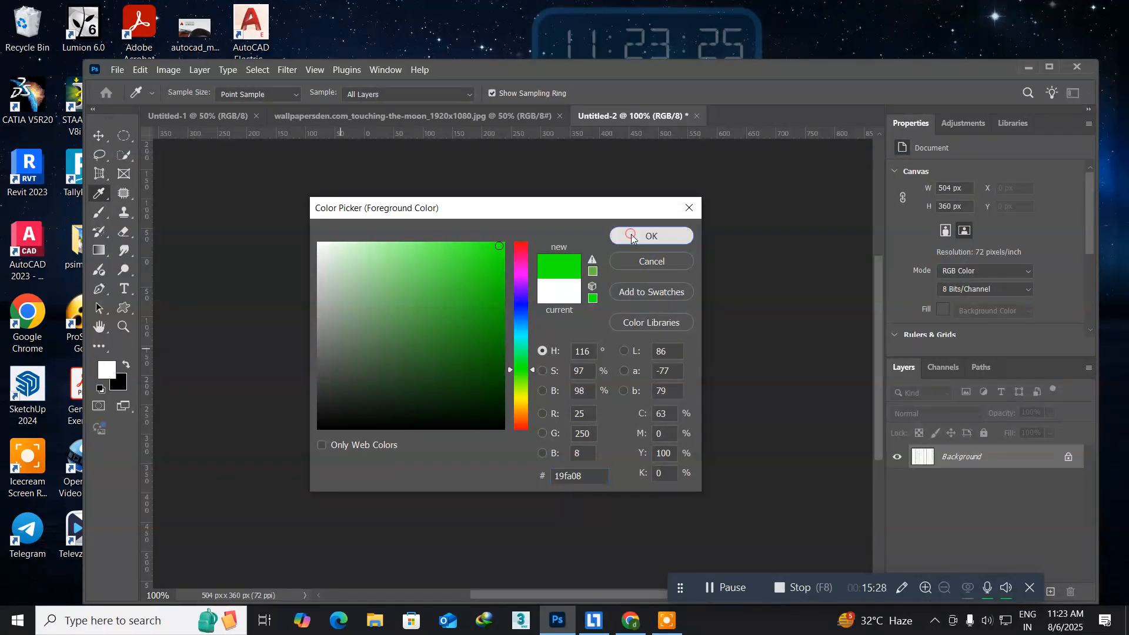
click(650, 236)
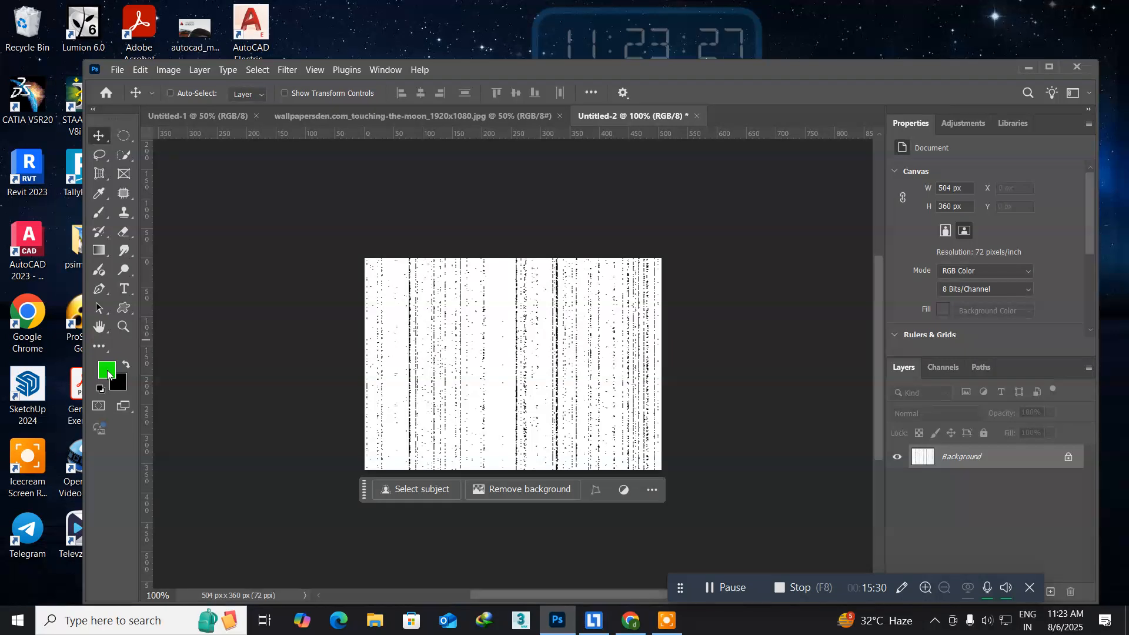
Apply the Artistic Neon Glow filter to the grain texture with glow size 5, brightness 21 and the green glow color.
click(279, 70)
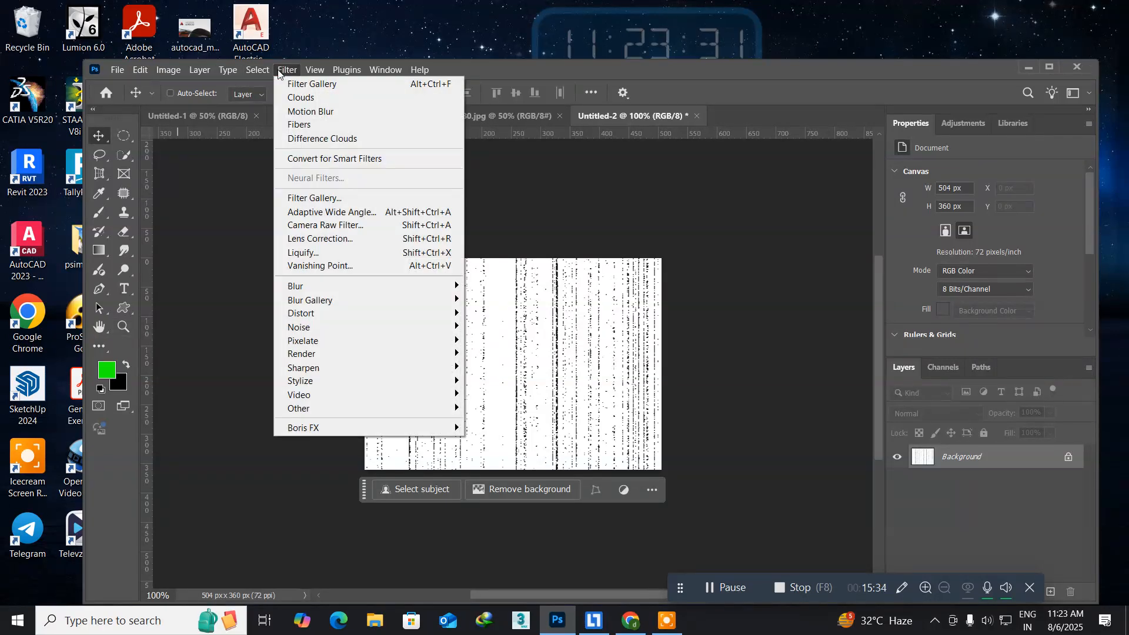
click(326, 195)
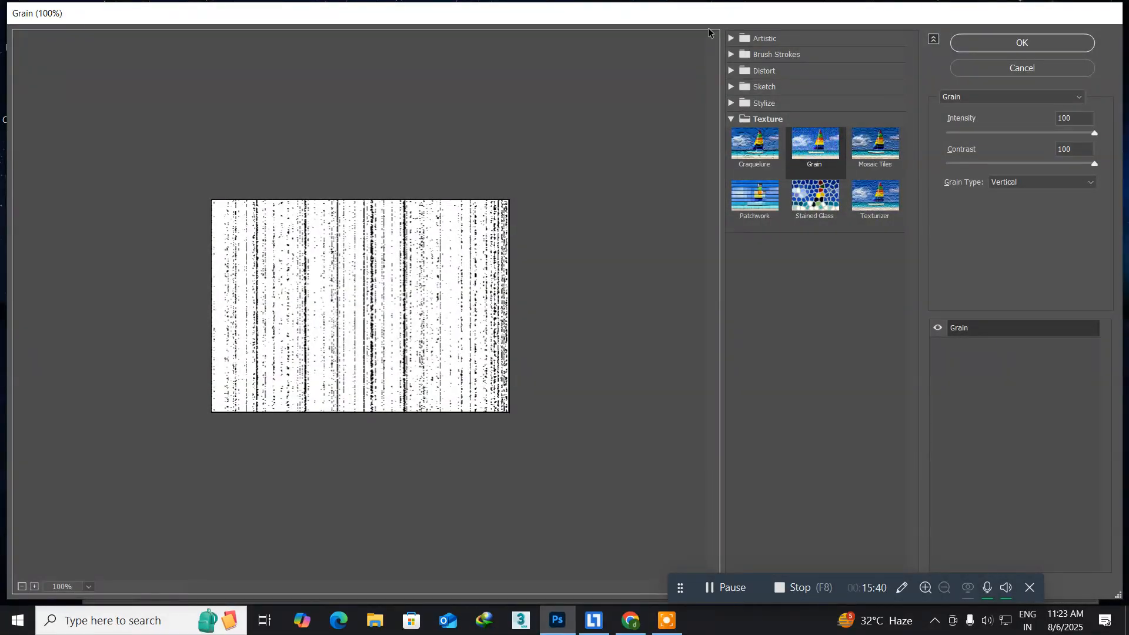
click(731, 39)
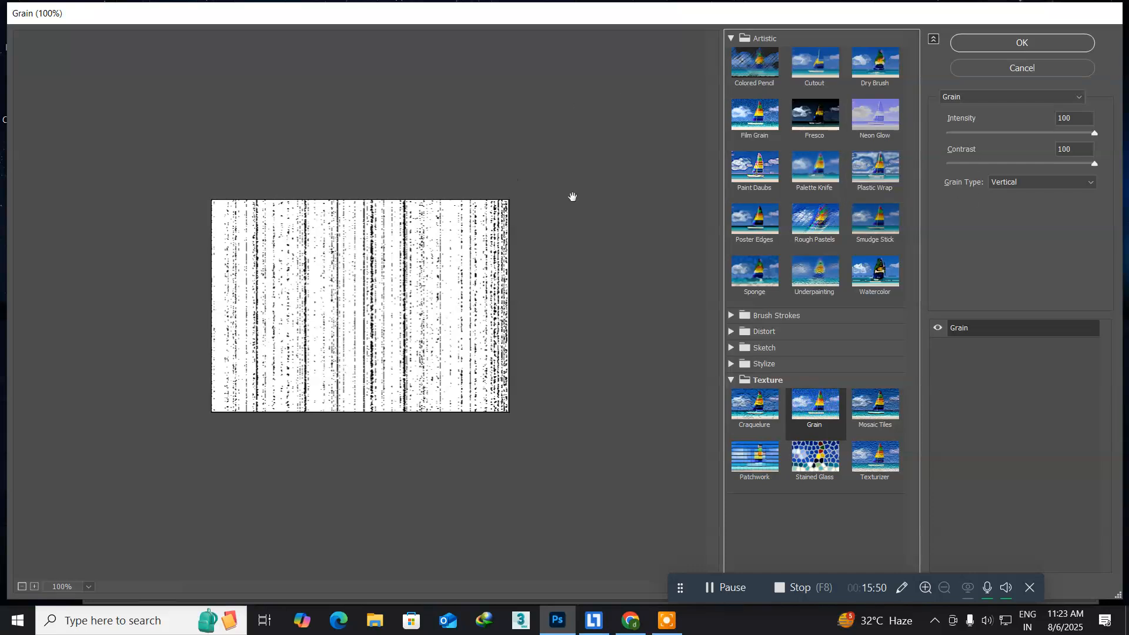
click(861, 174)
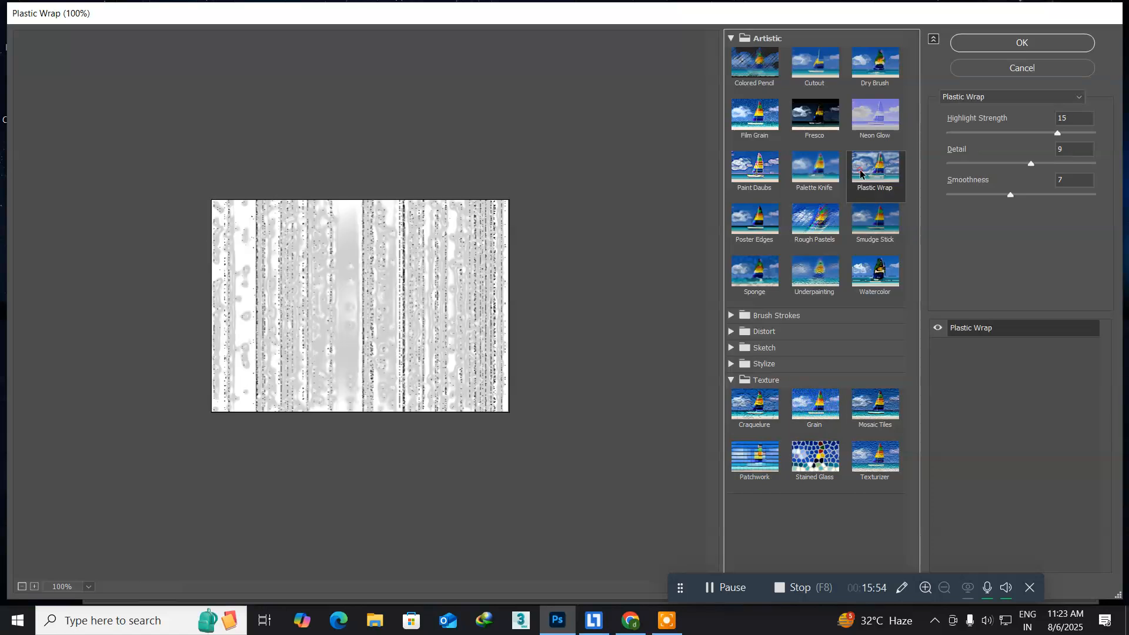
click(864, 131)
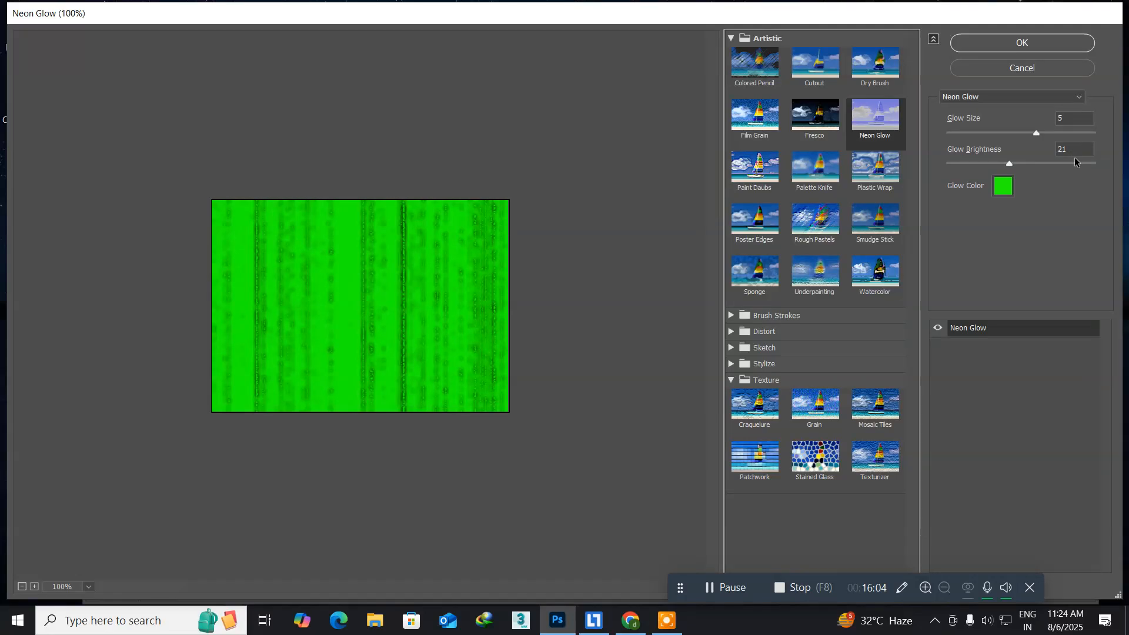
click(985, 43)
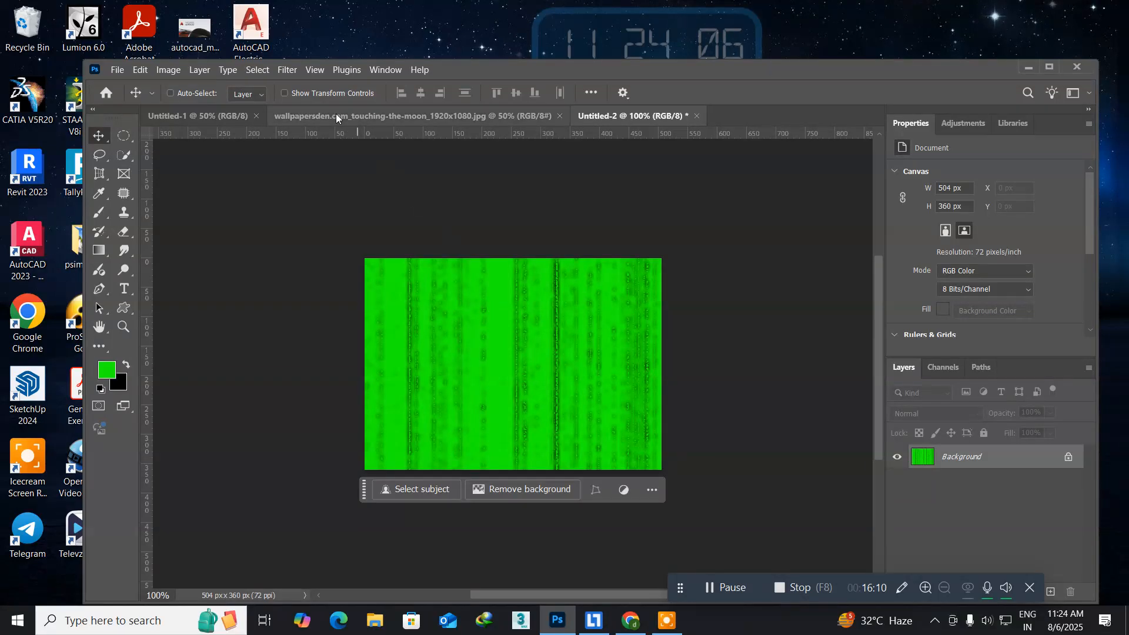
Apply the Stylize Glowing Edges filter to the green texture with edge width 1, edge brightness 7 and smoothness 1.
click(279, 73)
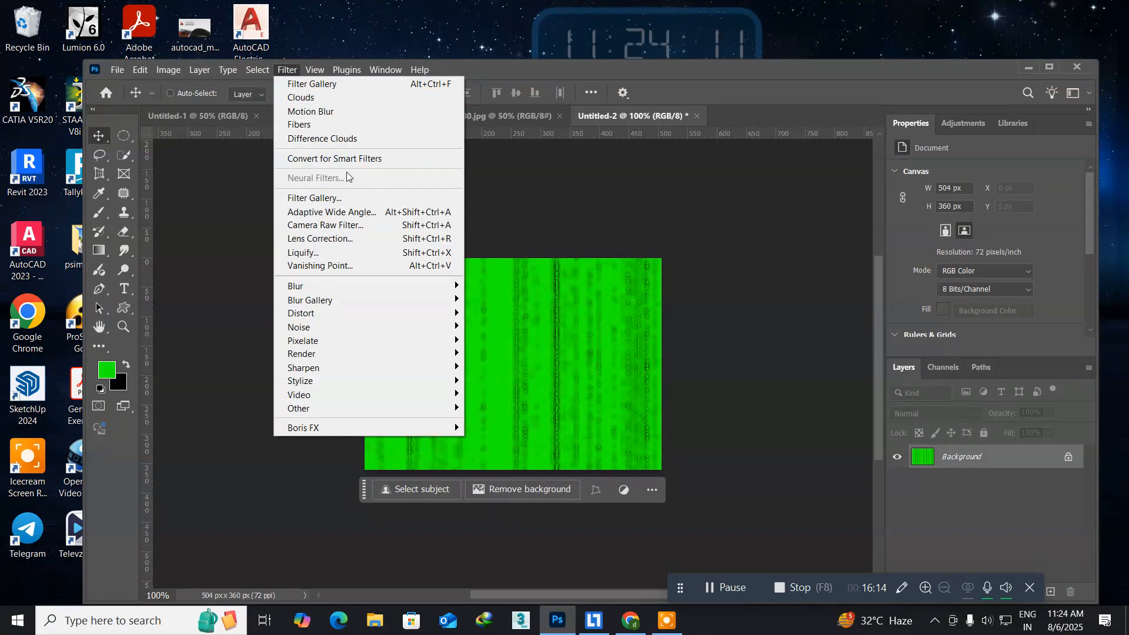
click(327, 200)
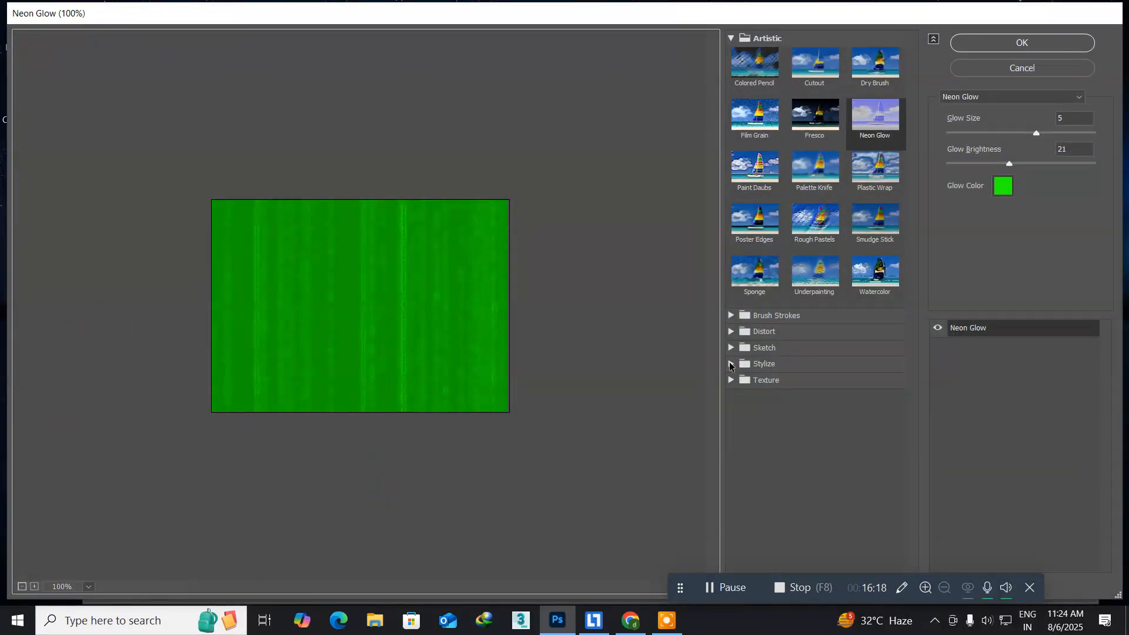
click(735, 365)
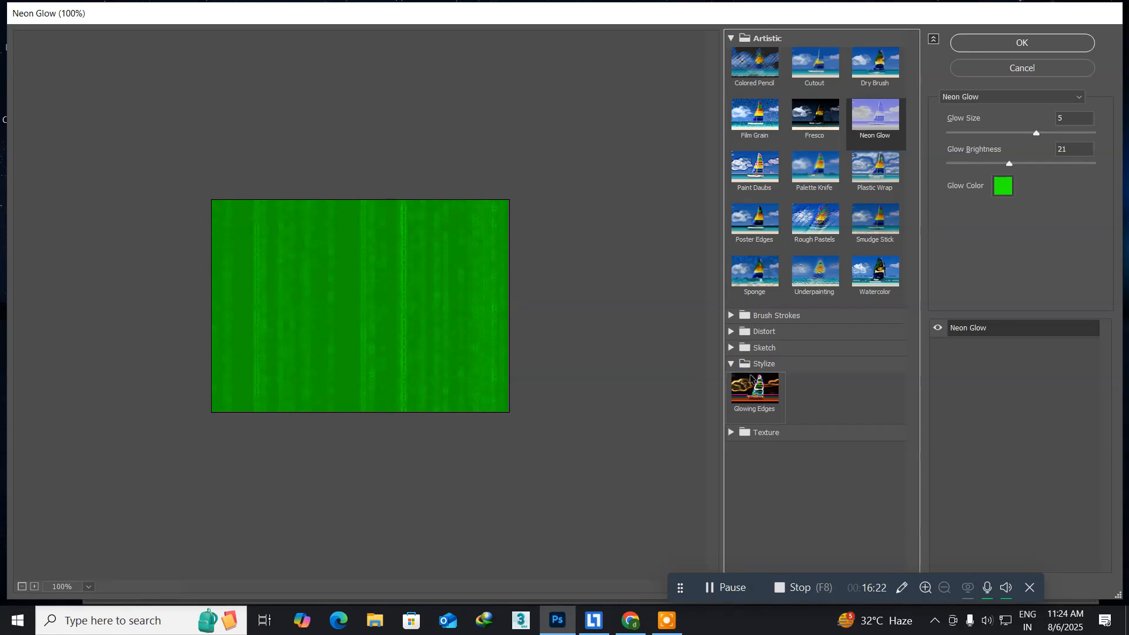
click(753, 383)
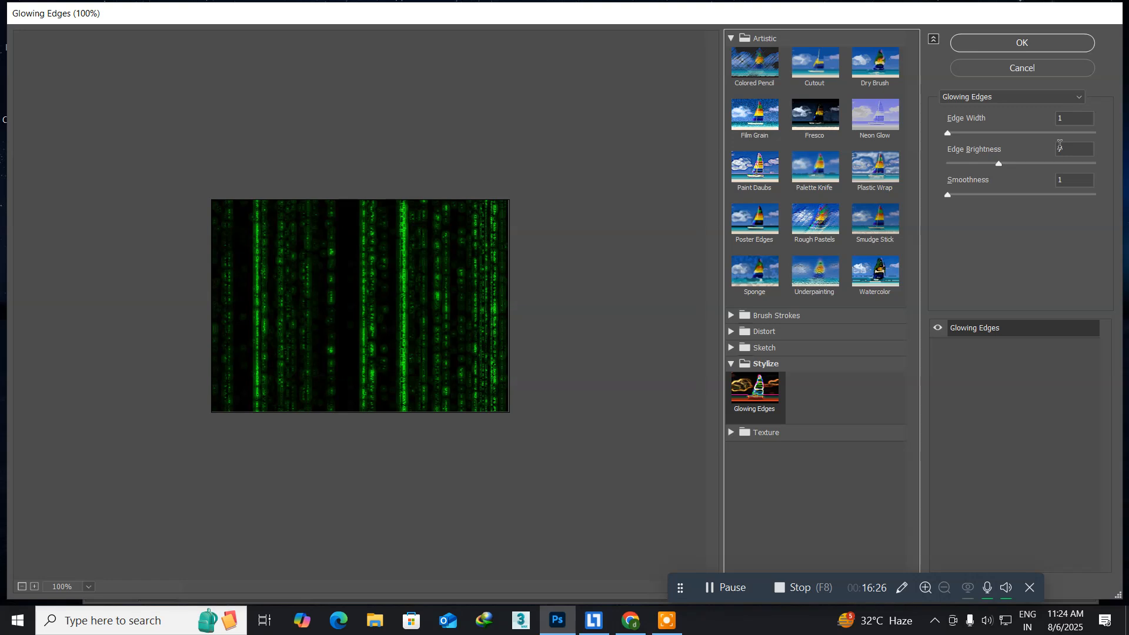
click(973, 50)
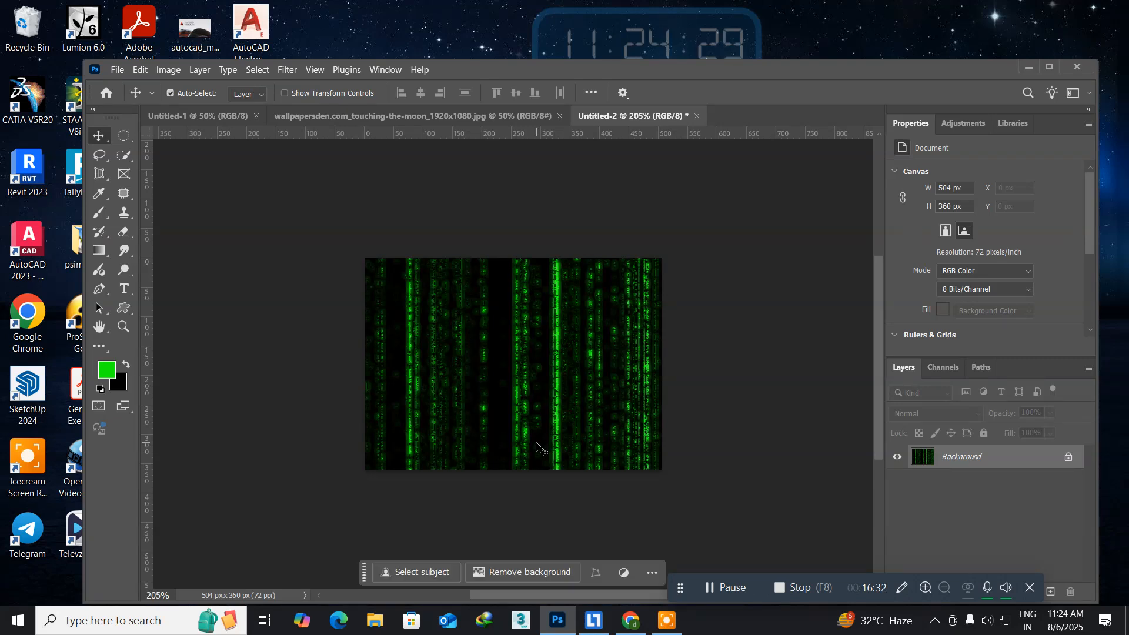
scroll(537, 448, up, 3)
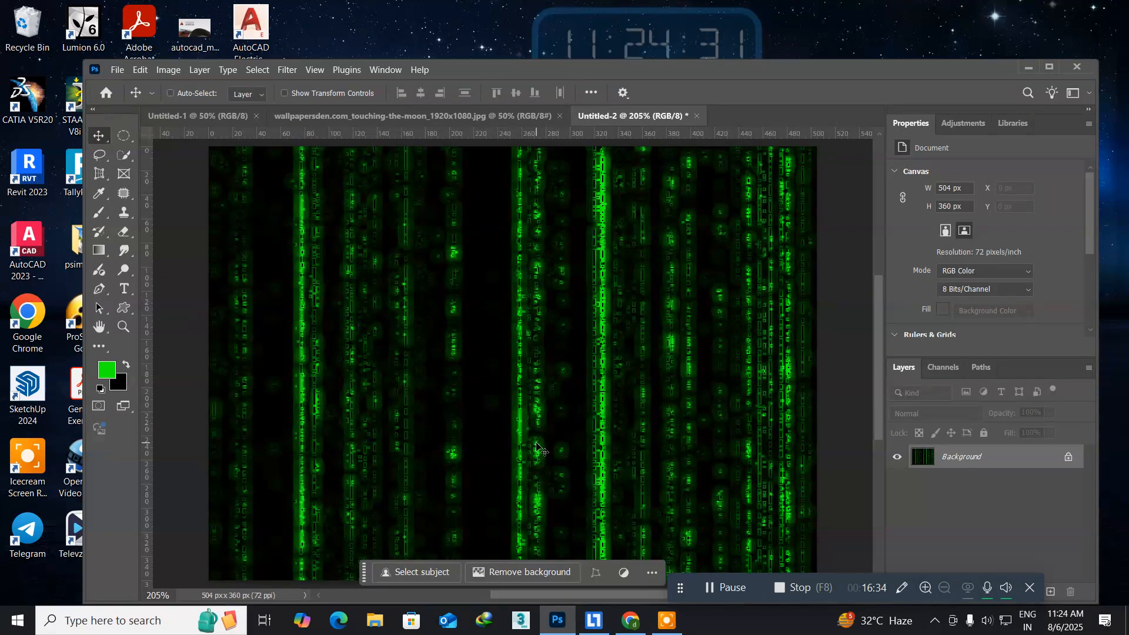